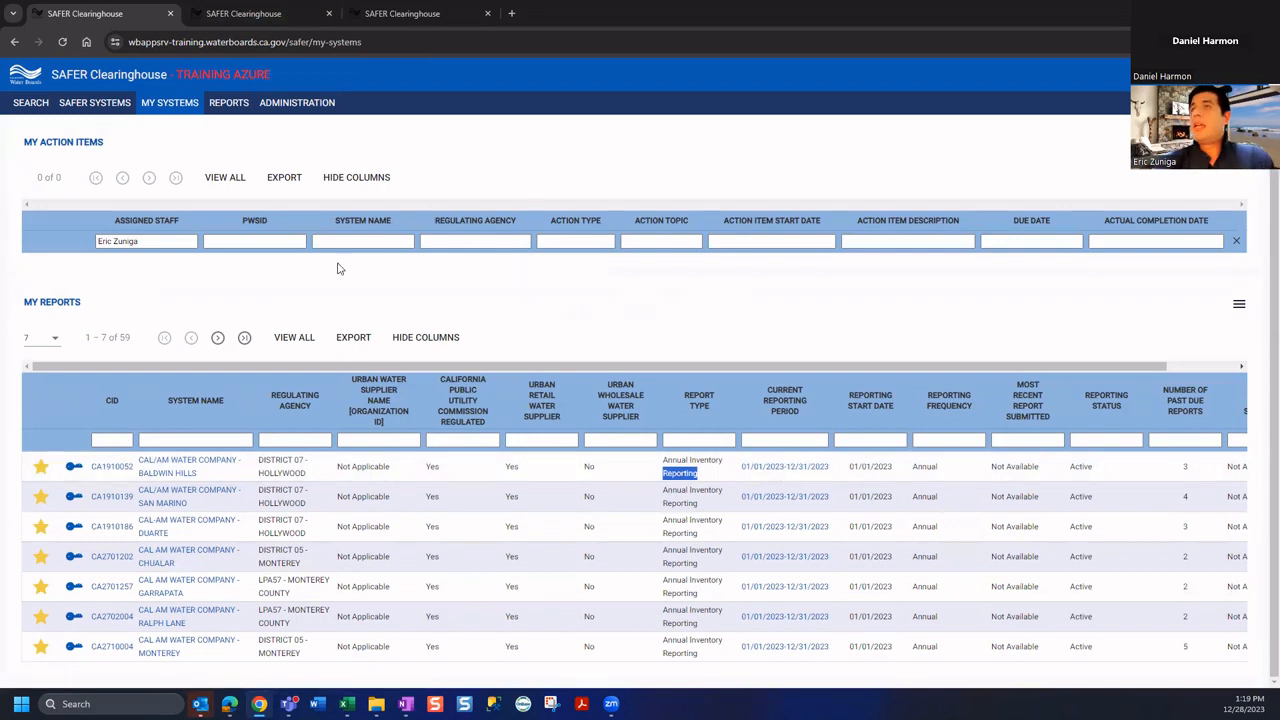
From My Reports, open the 01/01/2023-12/31/2023 report for Baldwin Hills (CA1910052)
left_click(251, 16)
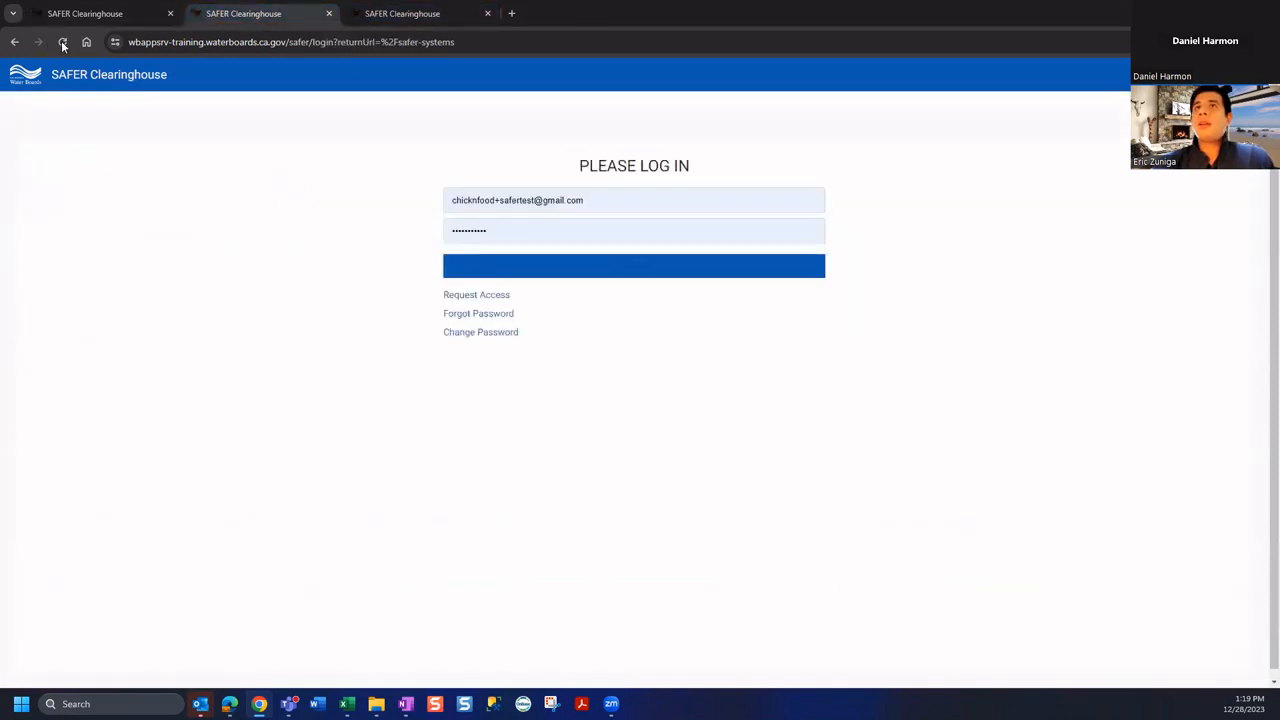
left_click(149, 13)
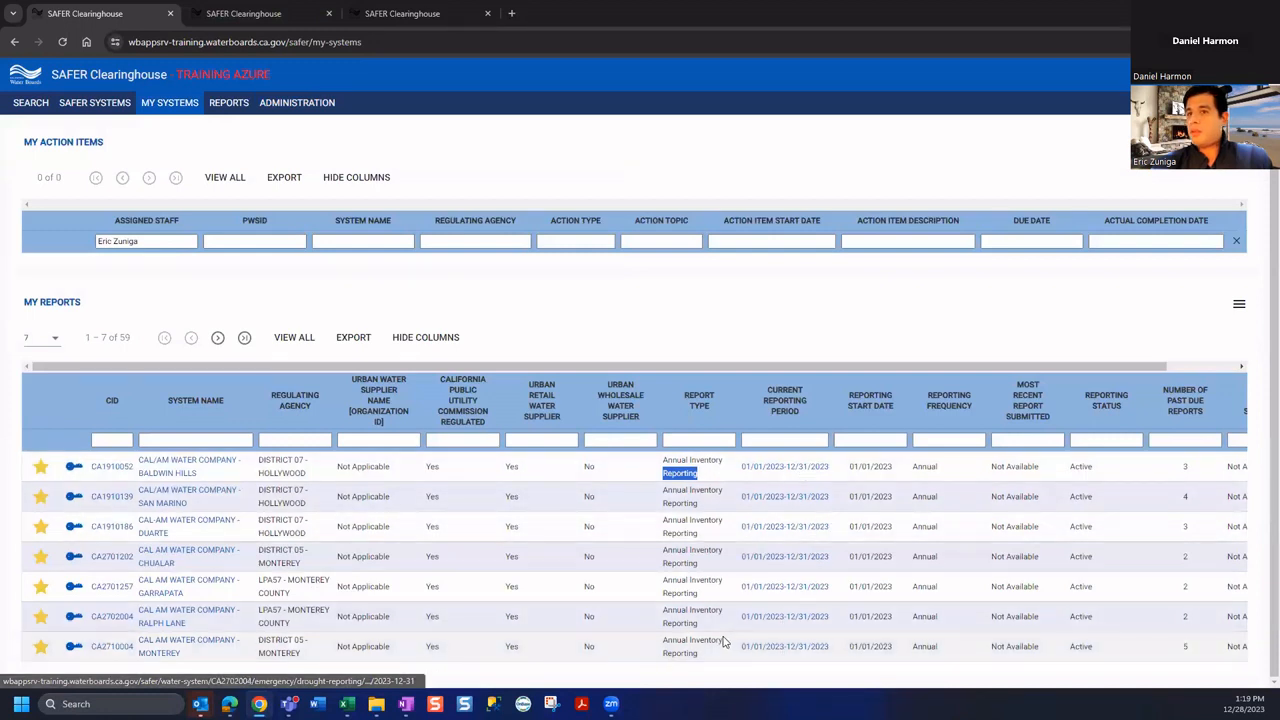
left_click(797, 476)
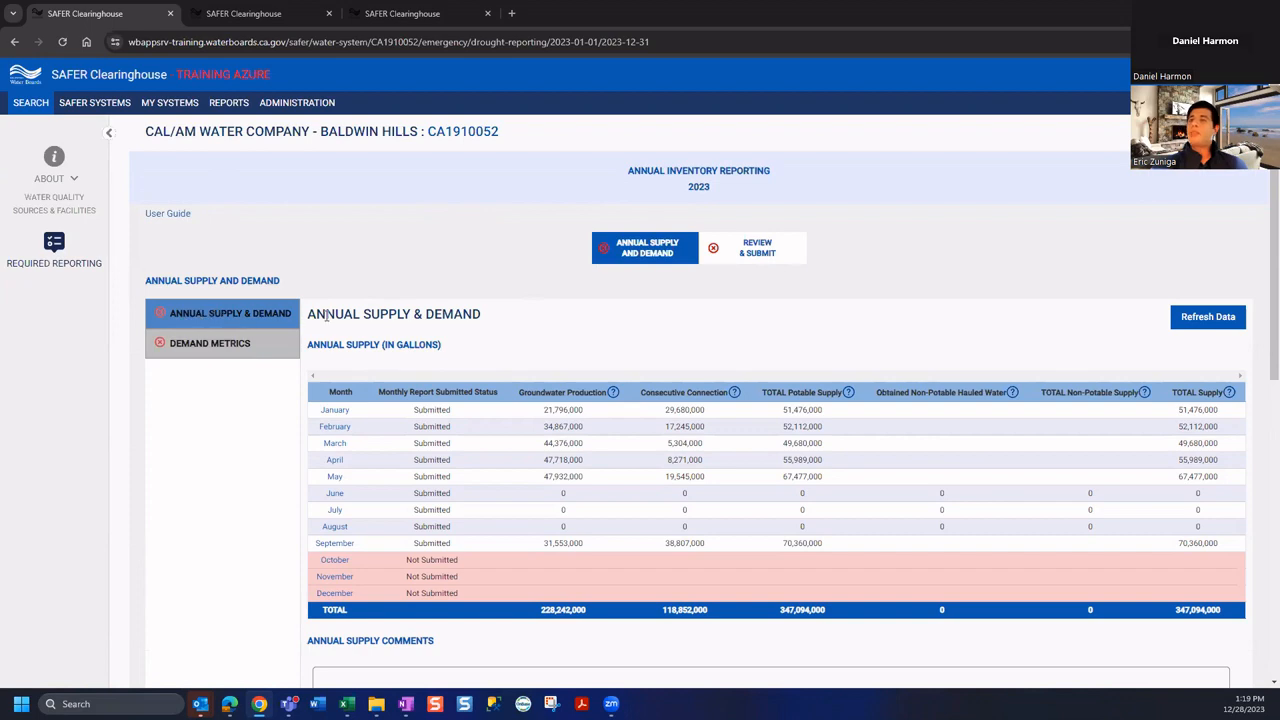
Review the Baldwin Hills supply and demand tables, checking the Not Submitted October–December months
scroll(326, 316, "down", 3)
scroll(348, 180, "up", 1)
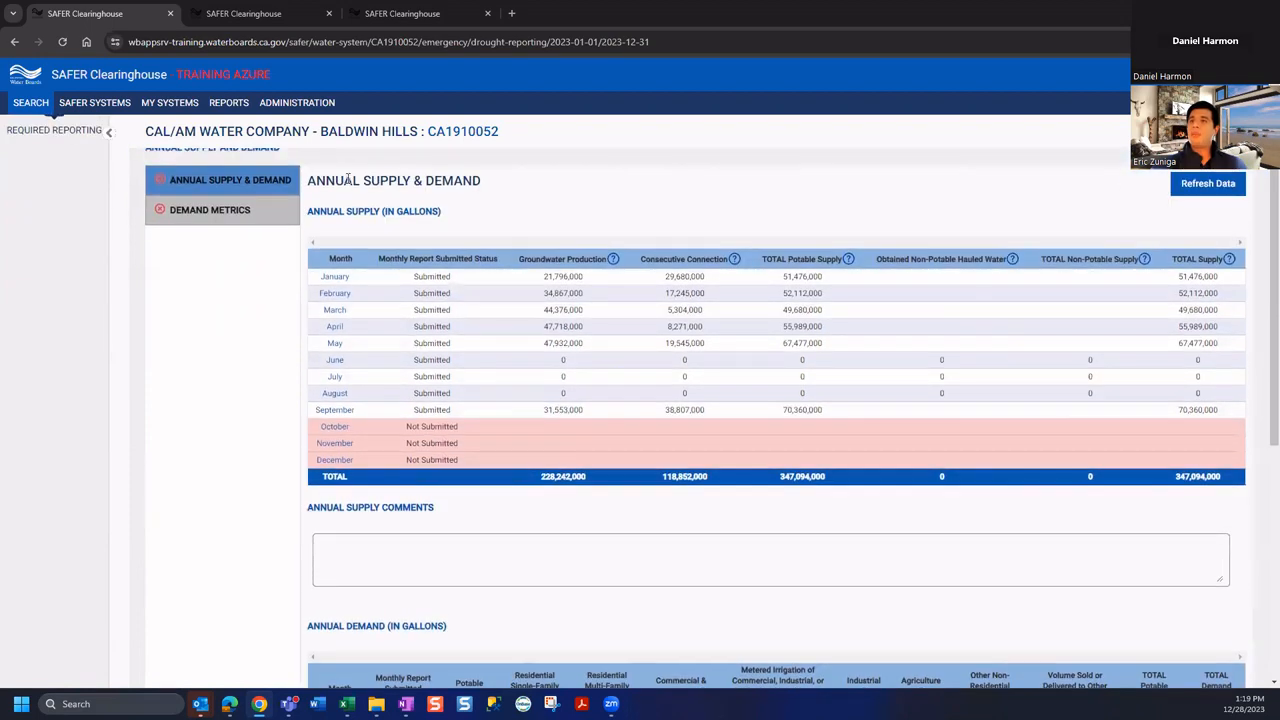
left_click_drag(306, 212, 388, 209)
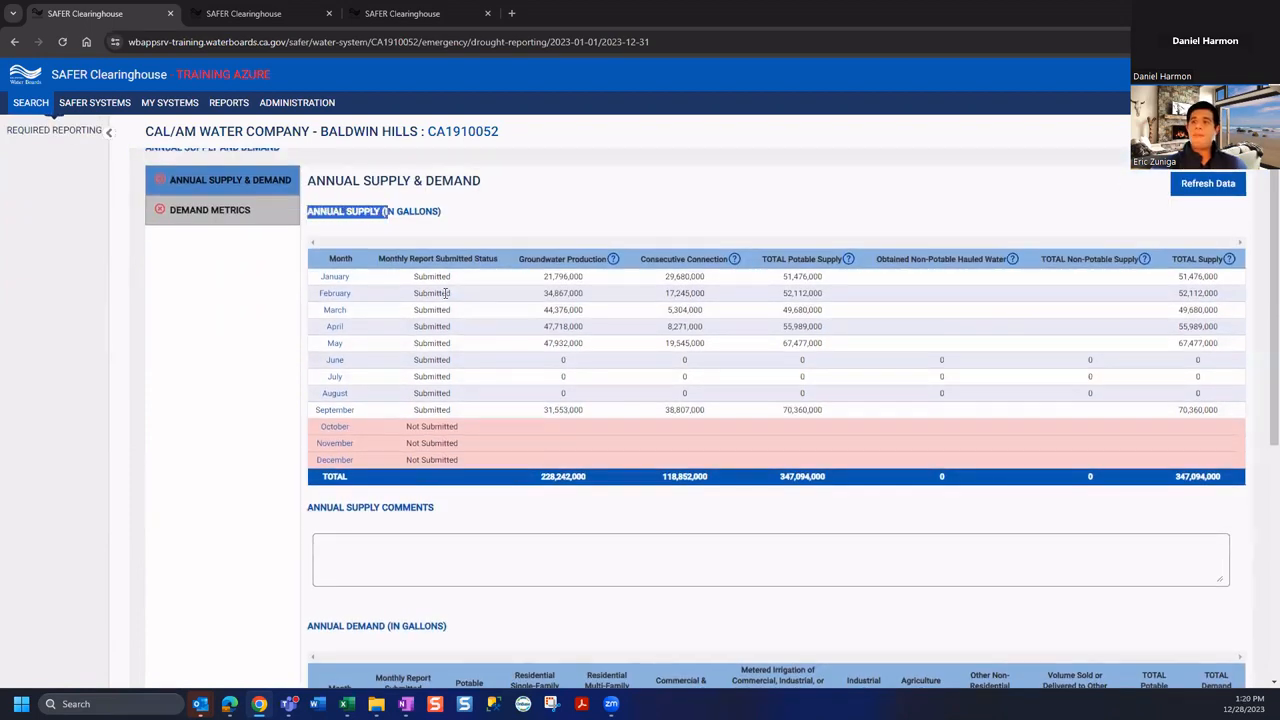
scroll(445, 292, "down", 5)
left_click_drag(305, 297, 392, 296)
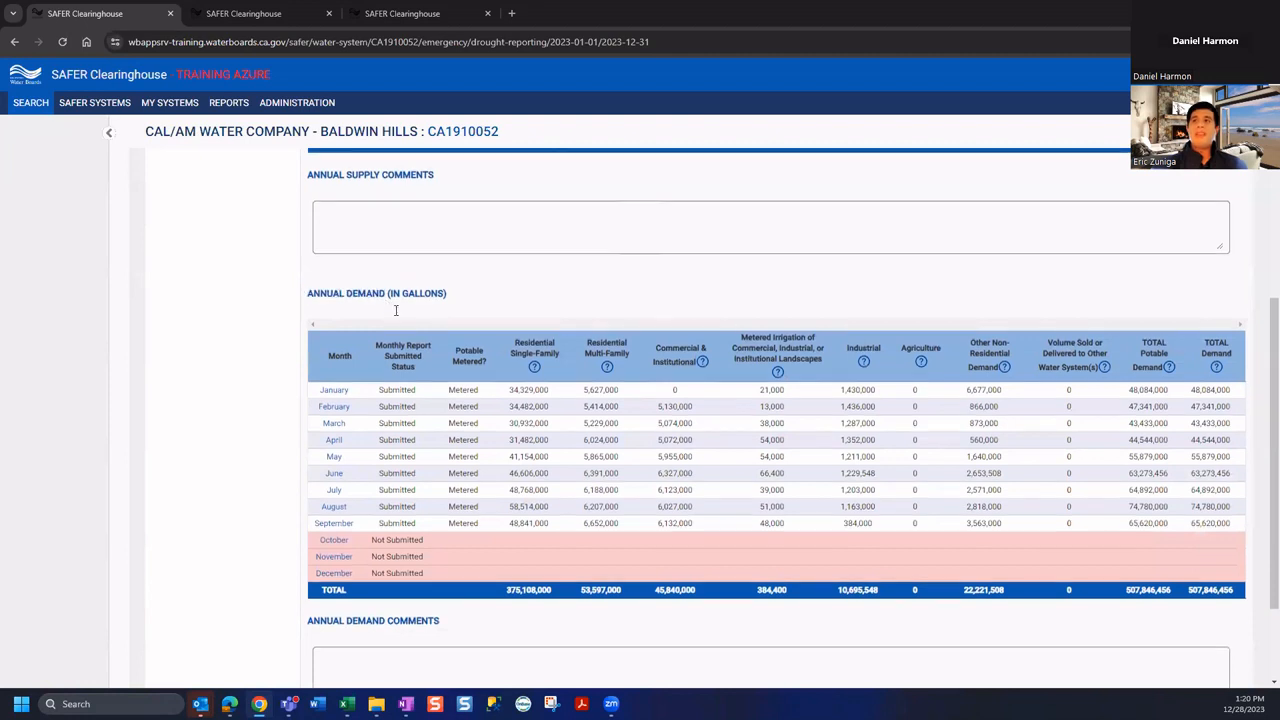
scroll(391, 322, "up", 3)
scroll(391, 322, "up", 1)
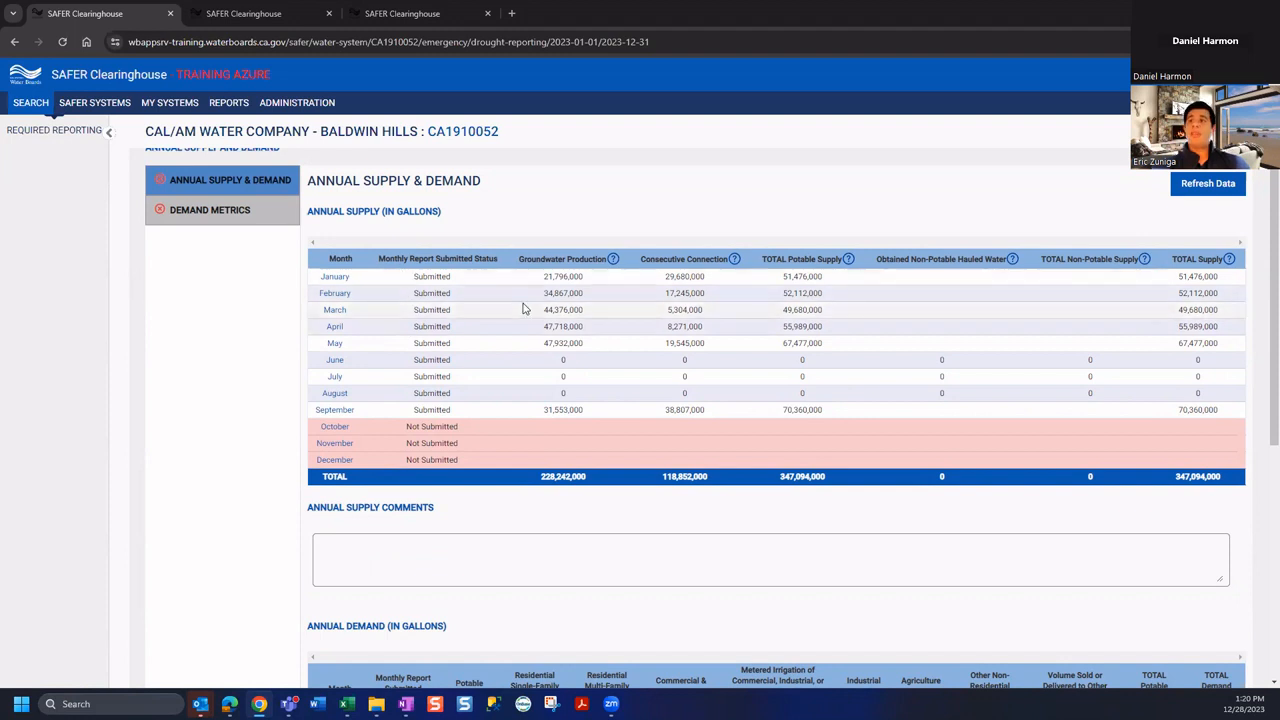
scroll(614, 376, "up", 1)
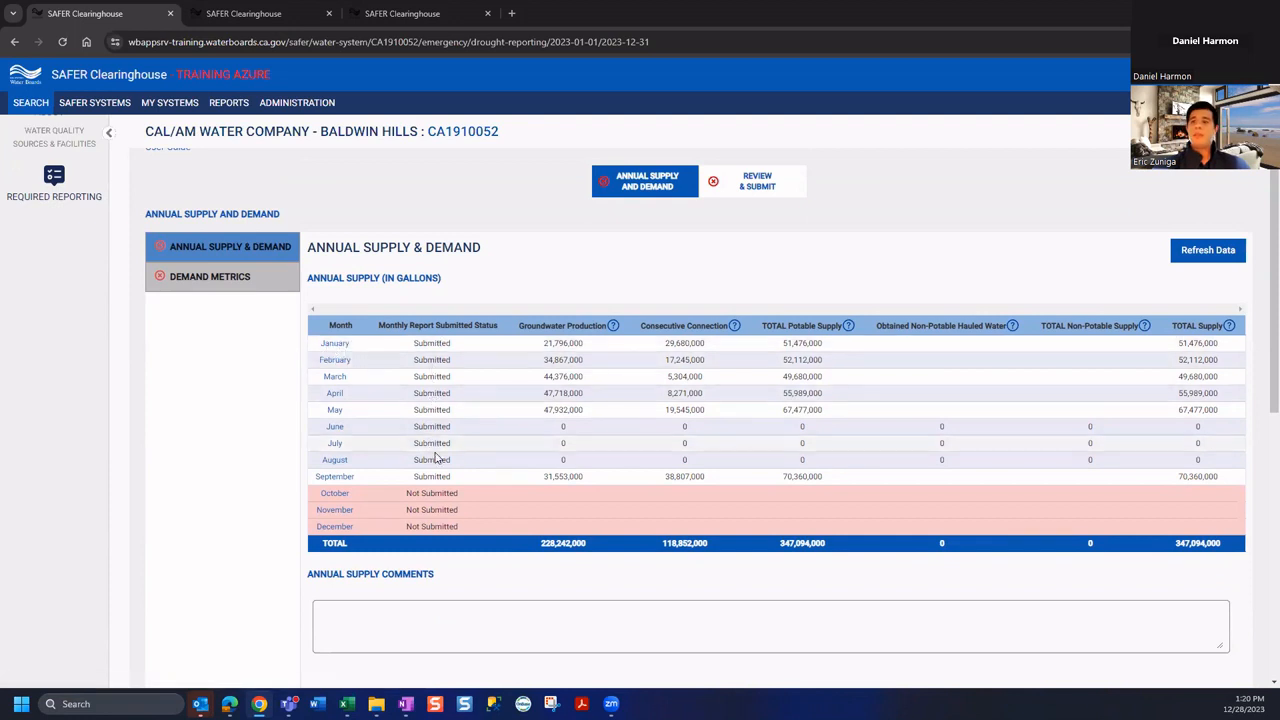
mouse_move(437, 506)
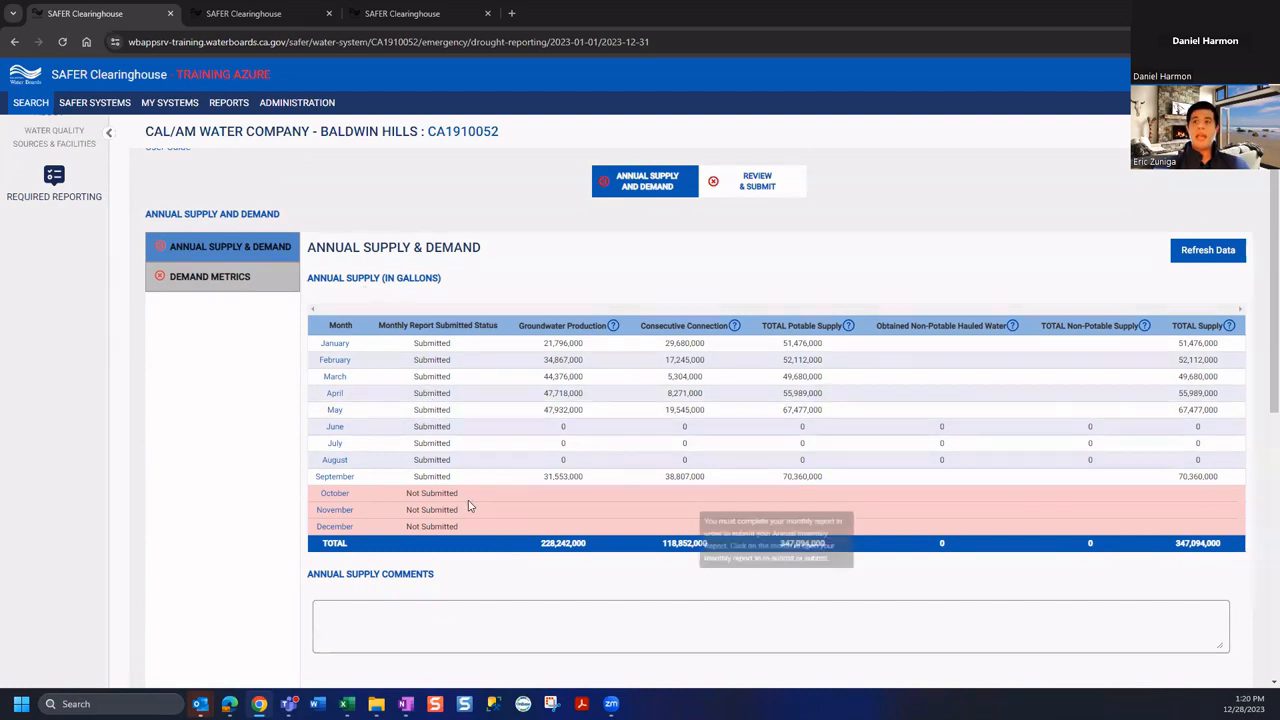
scroll(646, 531, "down", 3)
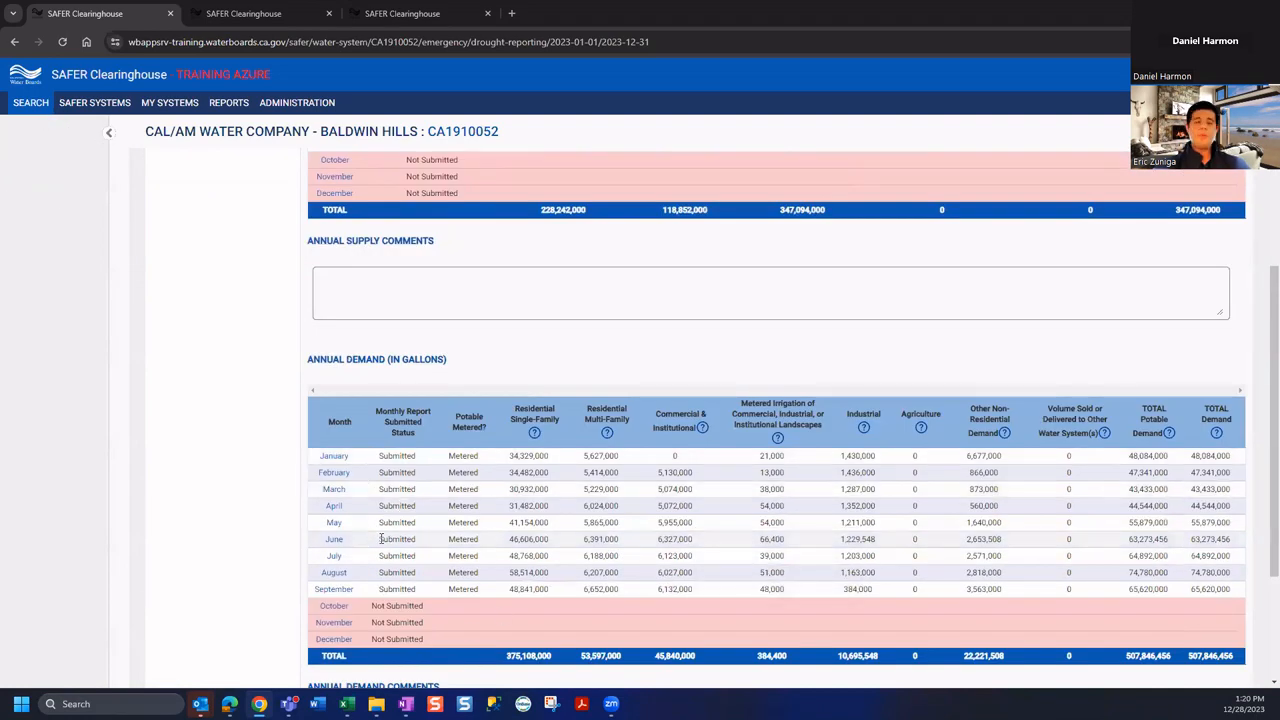
scroll(515, 553, "up", 4)
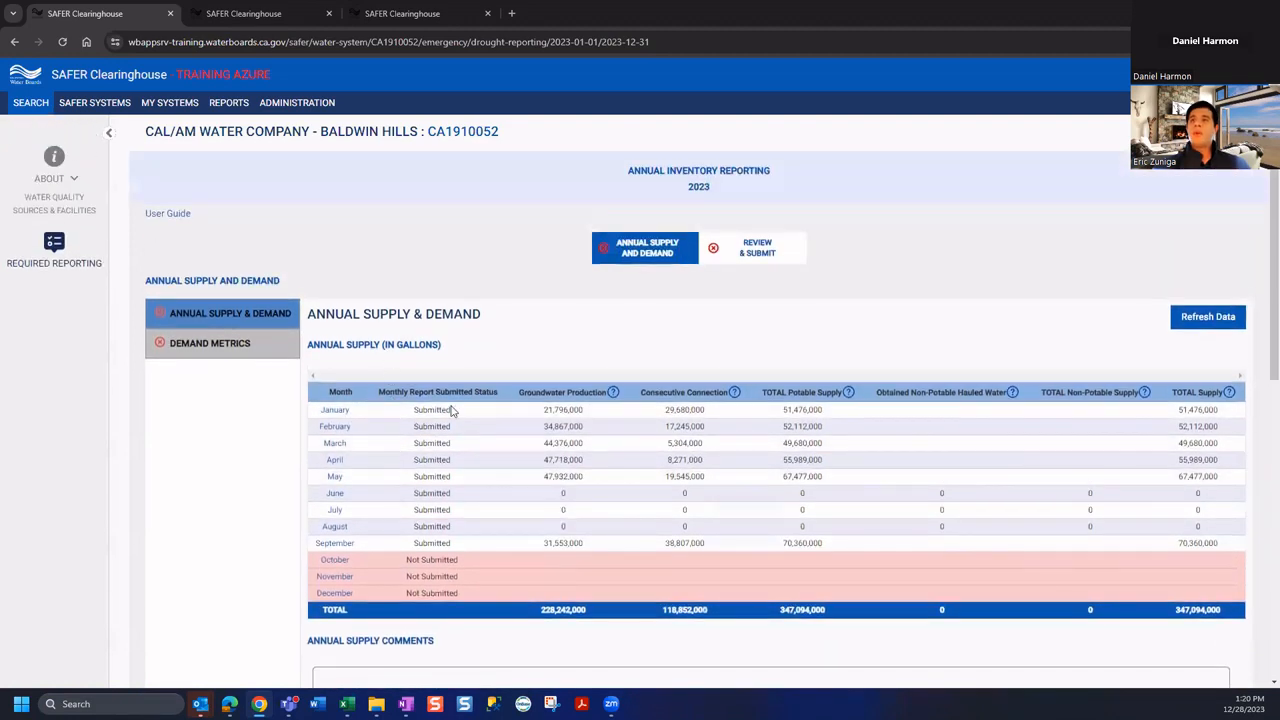
scroll(445, 390, "down", 1)
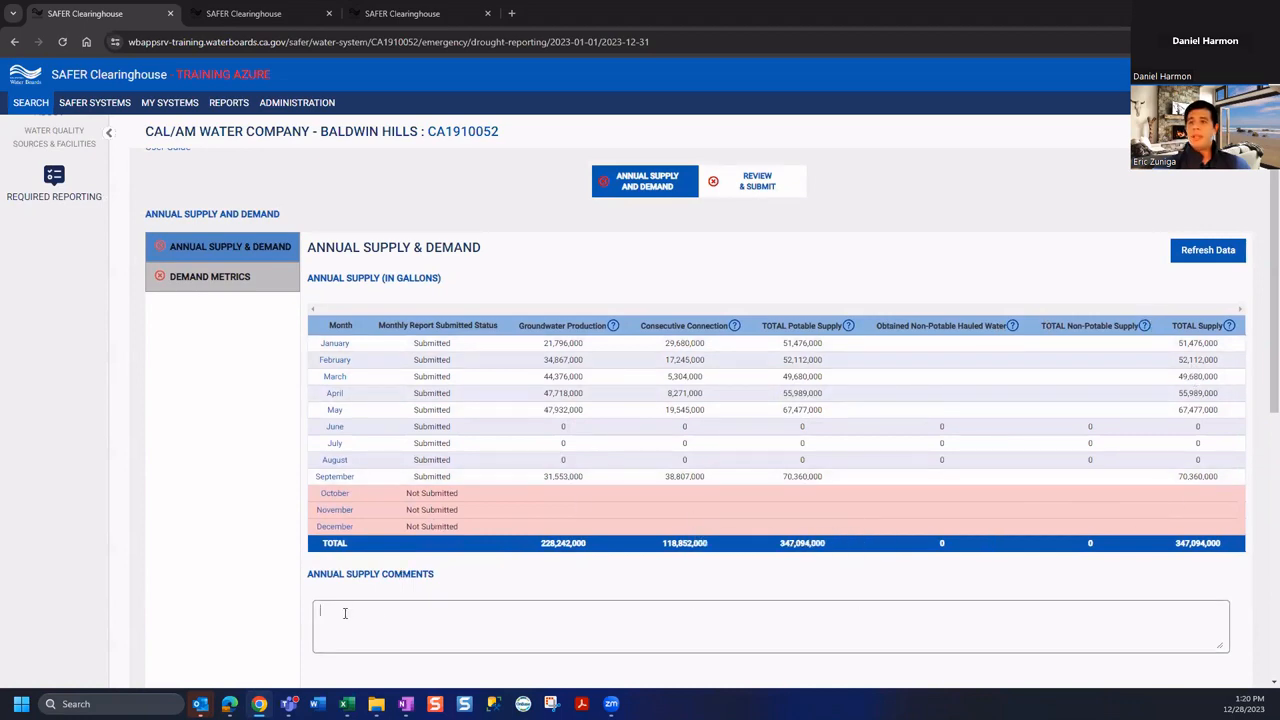
scroll(360, 420, "up", 1)
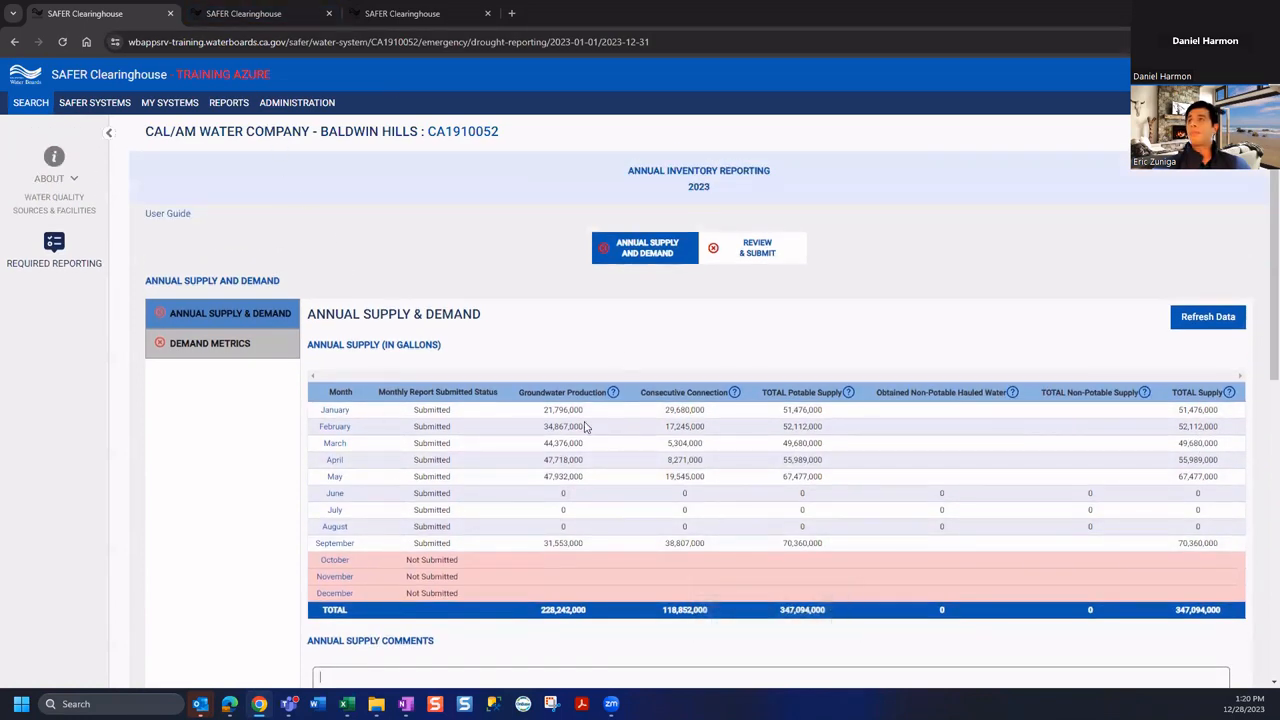
scroll(540, 460, "down", 2)
scroll(540, 460, "up", 3)
scroll(540, 460, "down", 3)
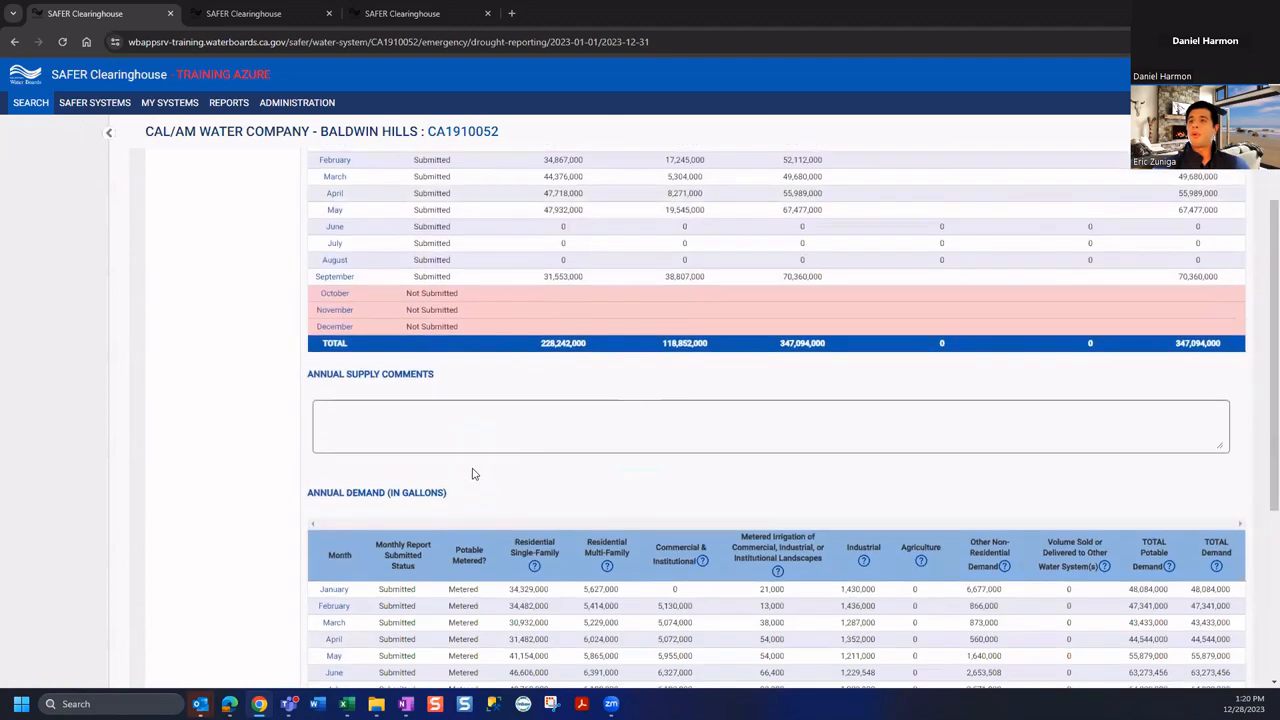
scroll(474, 474, "up", 2)
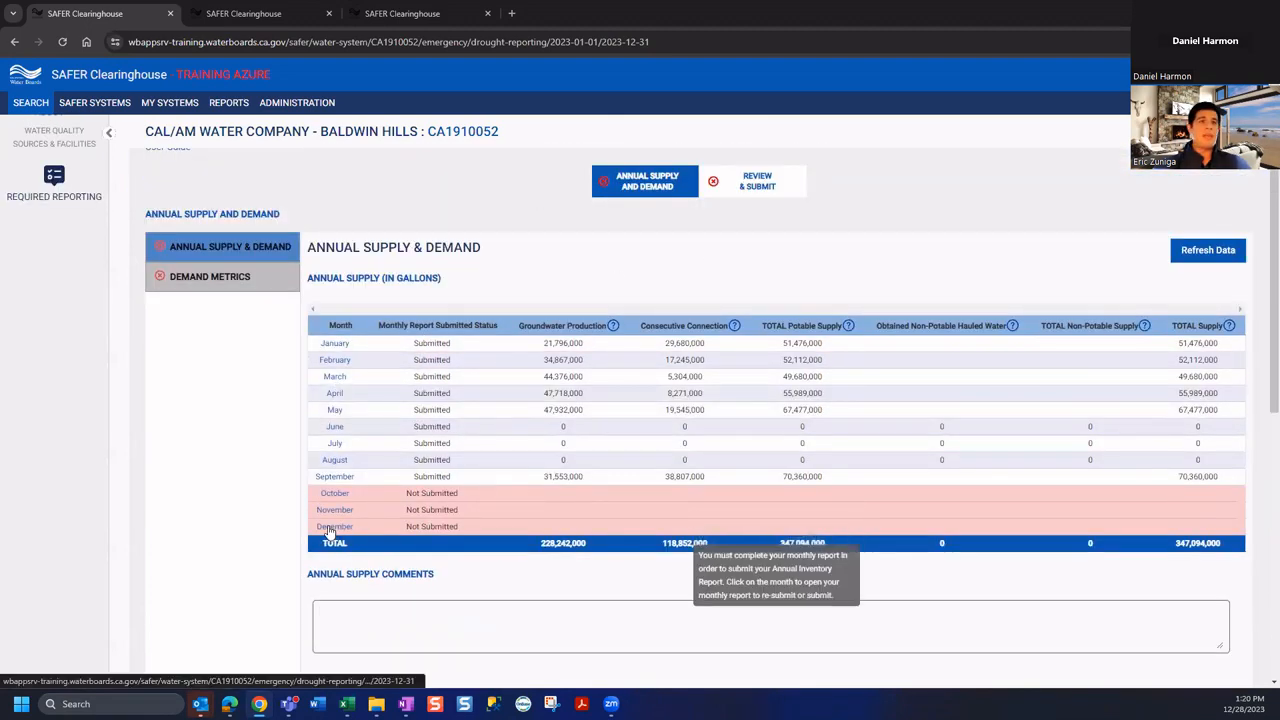
scroll(385, 490, "down", 2)
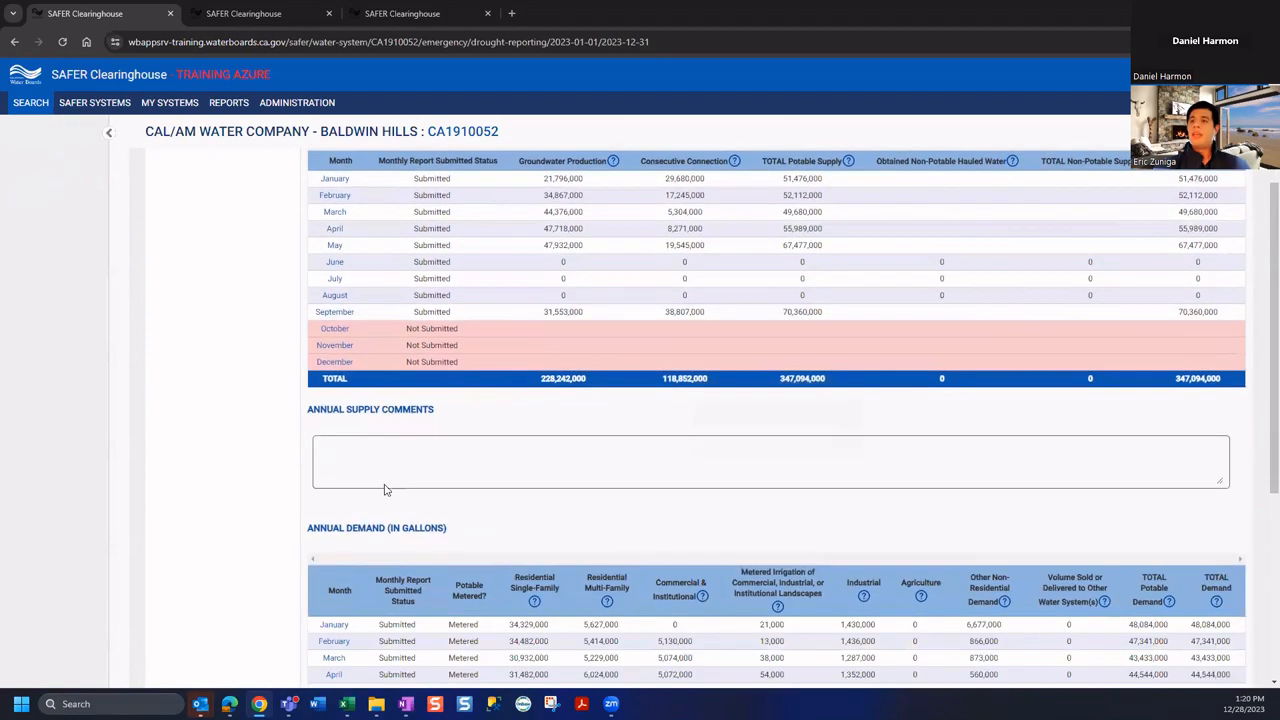
left_click(342, 411)
scroll(337, 422, "down", 5)
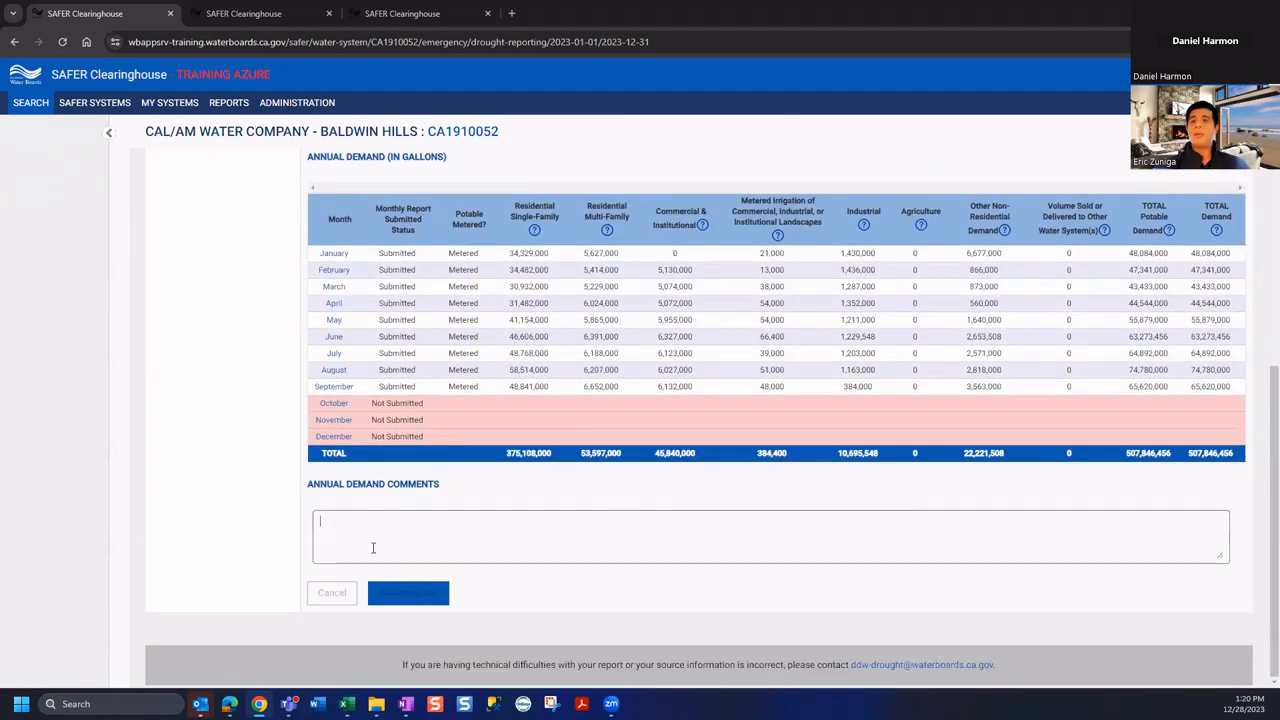
scroll(390, 547, "up", 6)
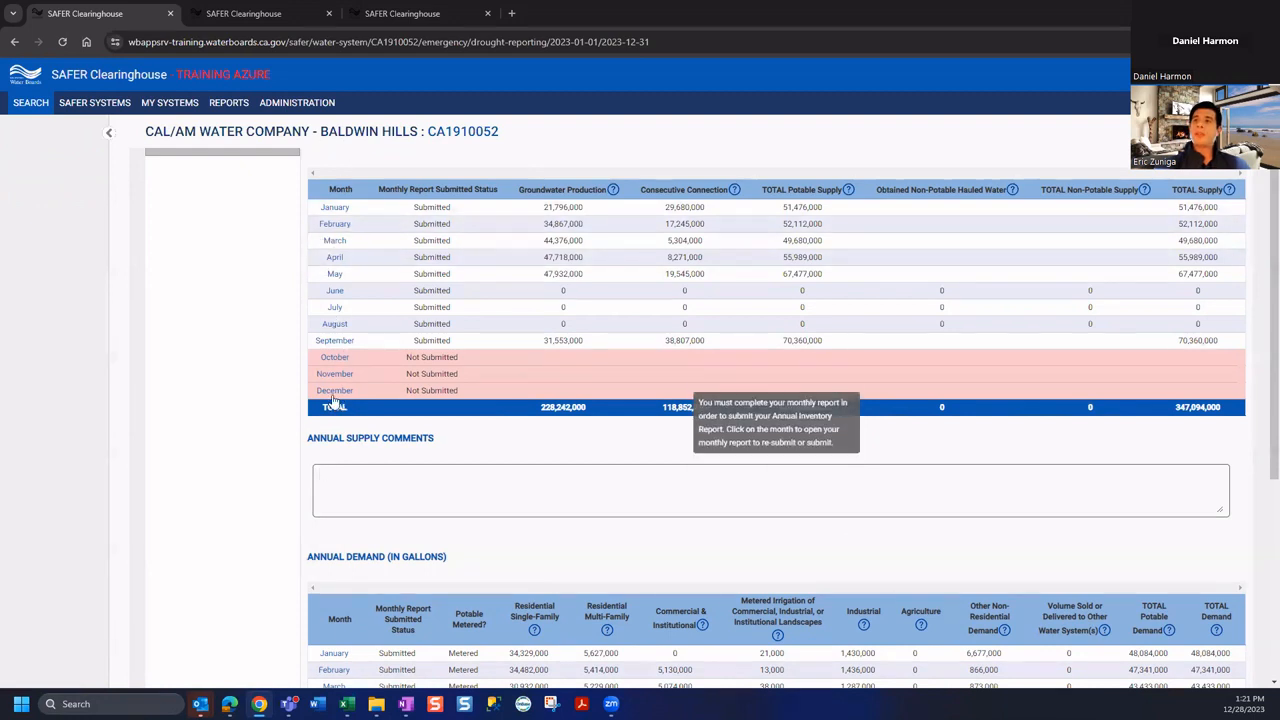
scroll(357, 404, "up", 4)
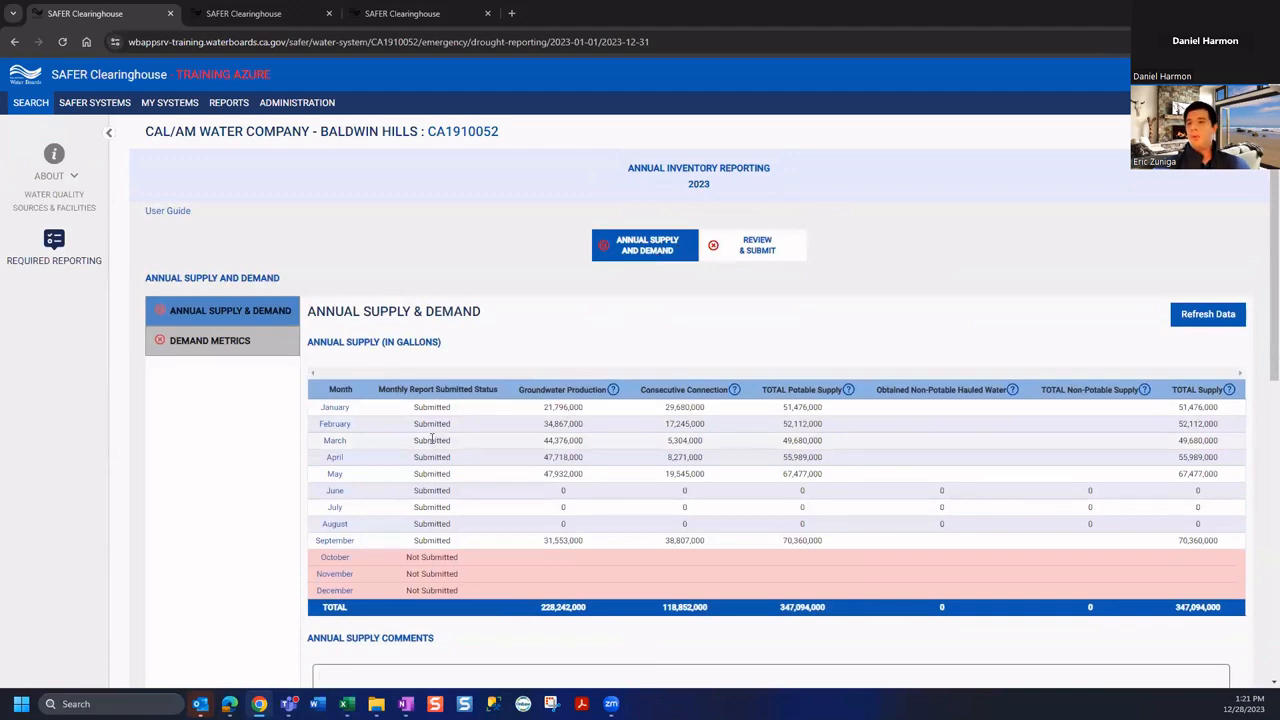
scroll(335, 228, "down", 4)
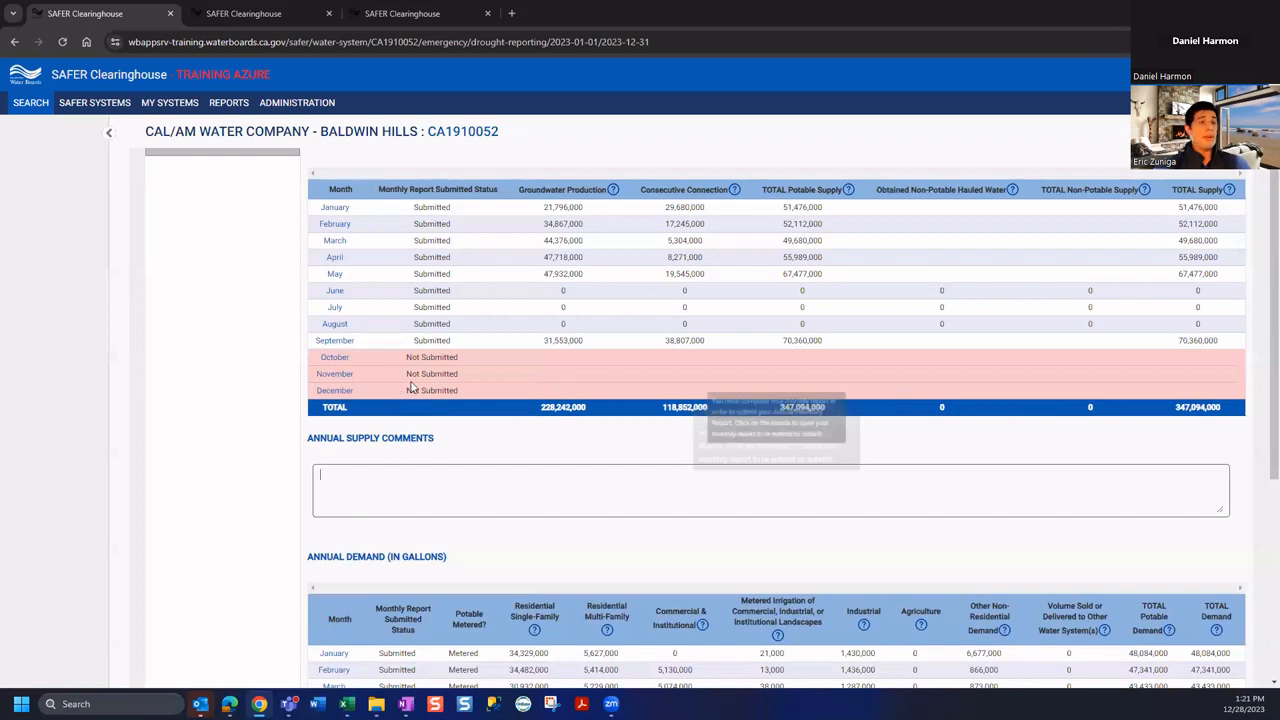
scroll(486, 503, "up", 3)
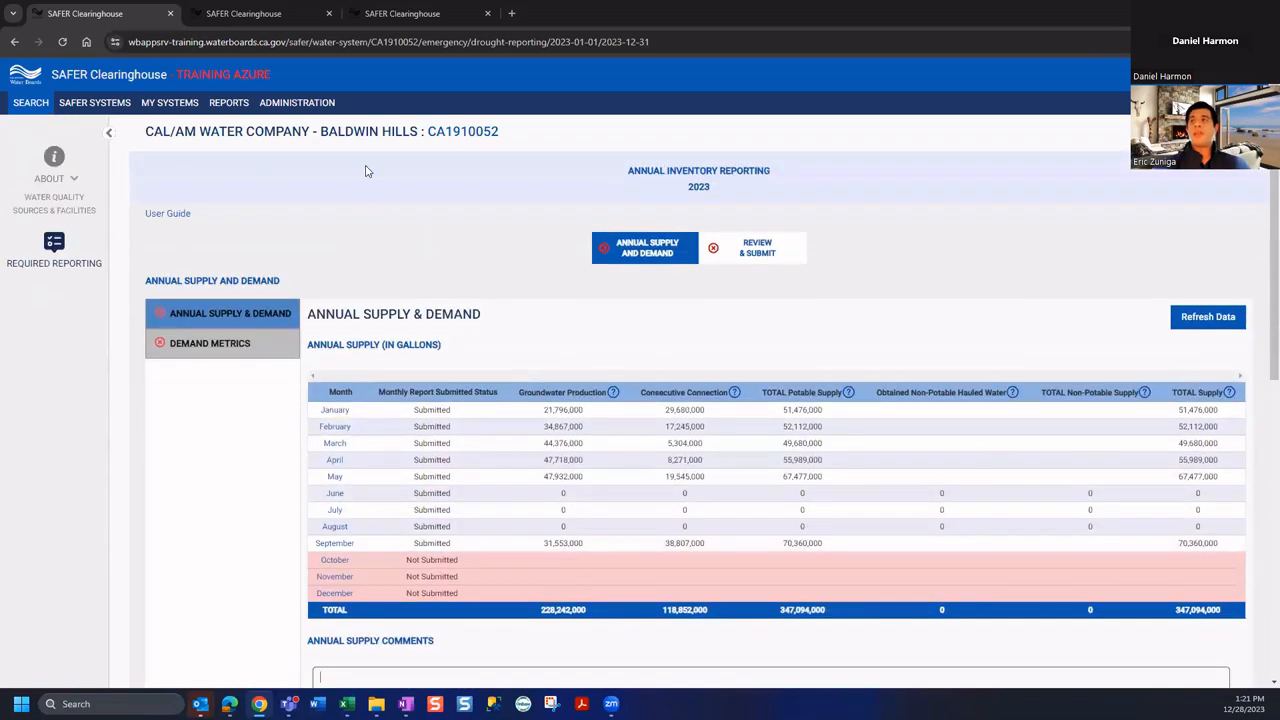
triple_click(650, 172)
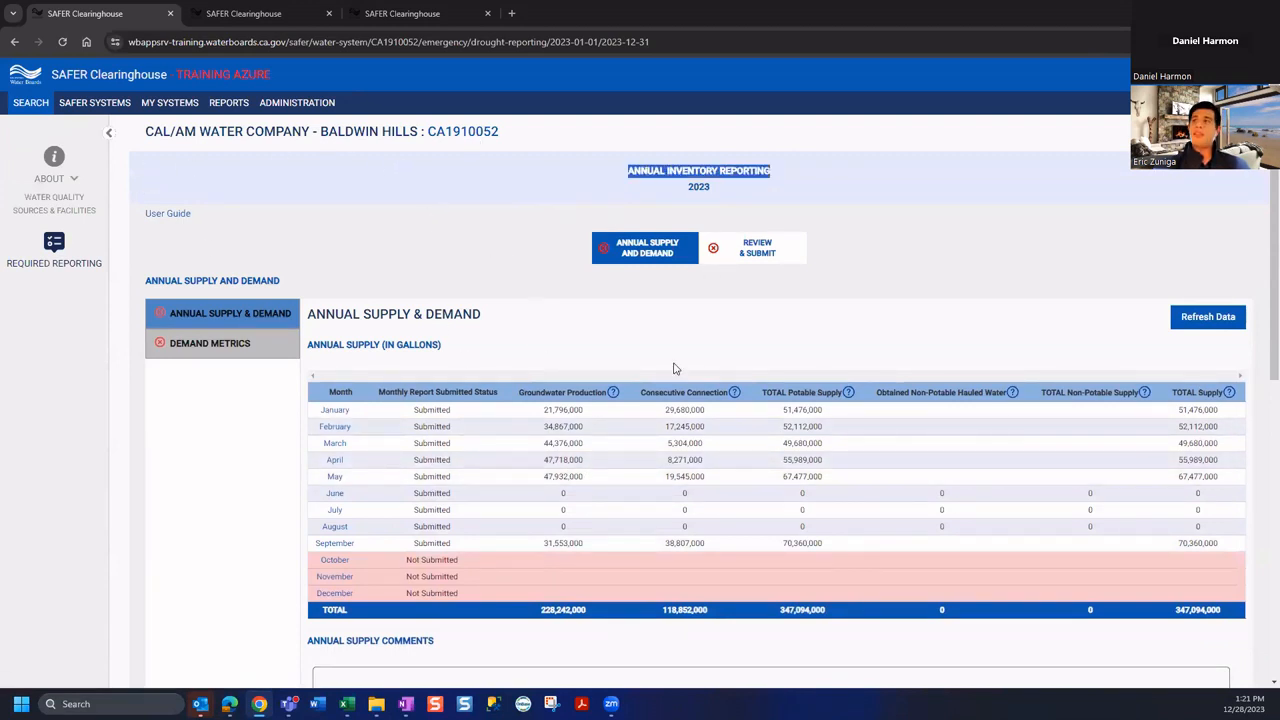
scroll(290, 369, "down", 2)
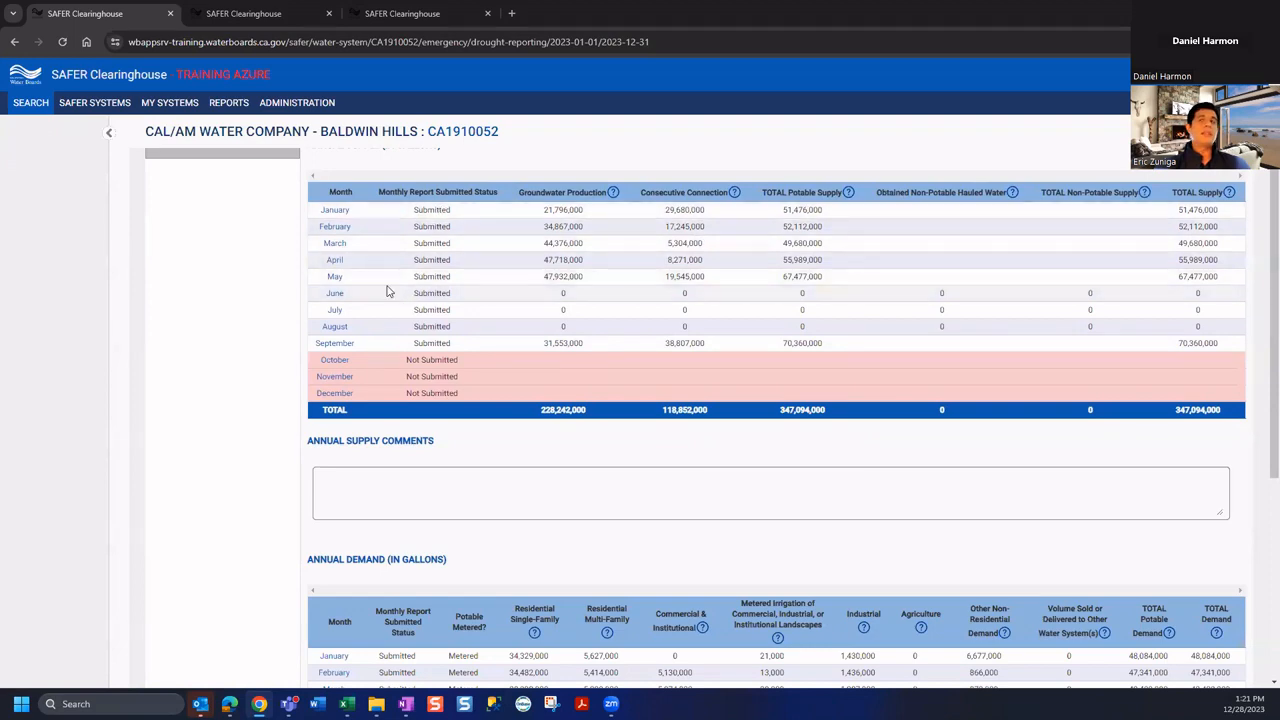
scroll(578, 512, "down", 4)
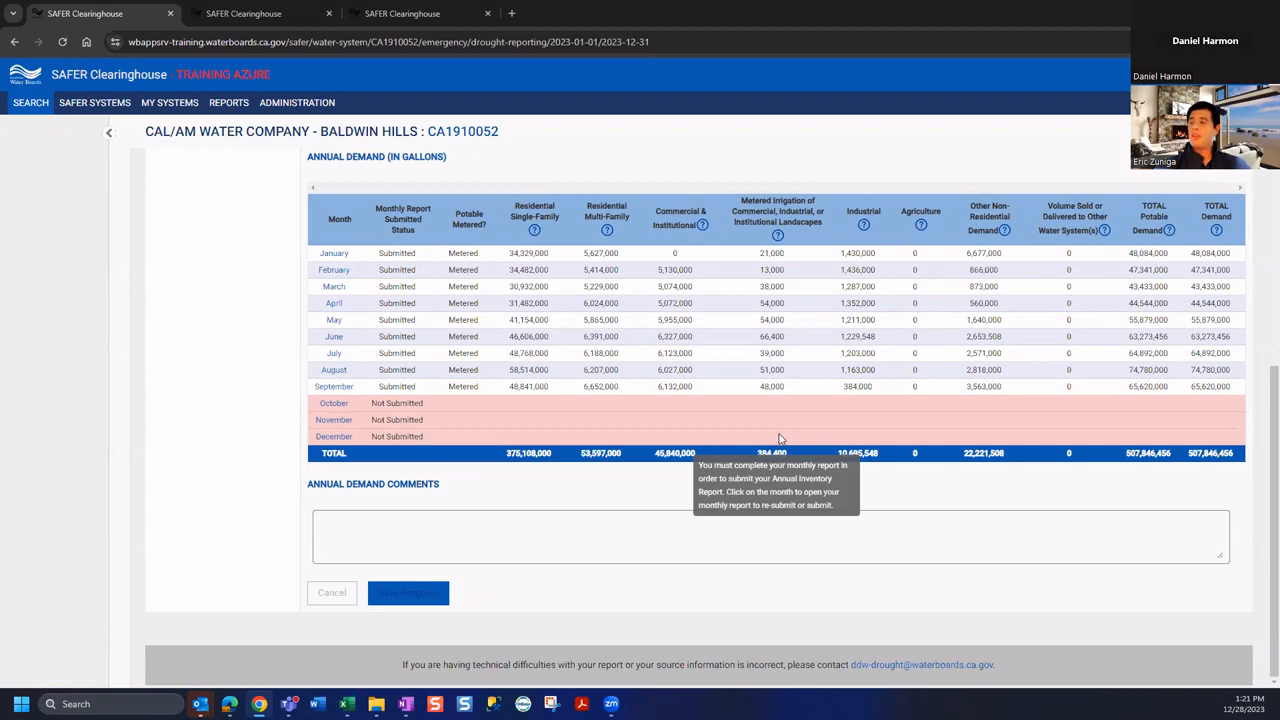
scroll(778, 437, "up", 5)
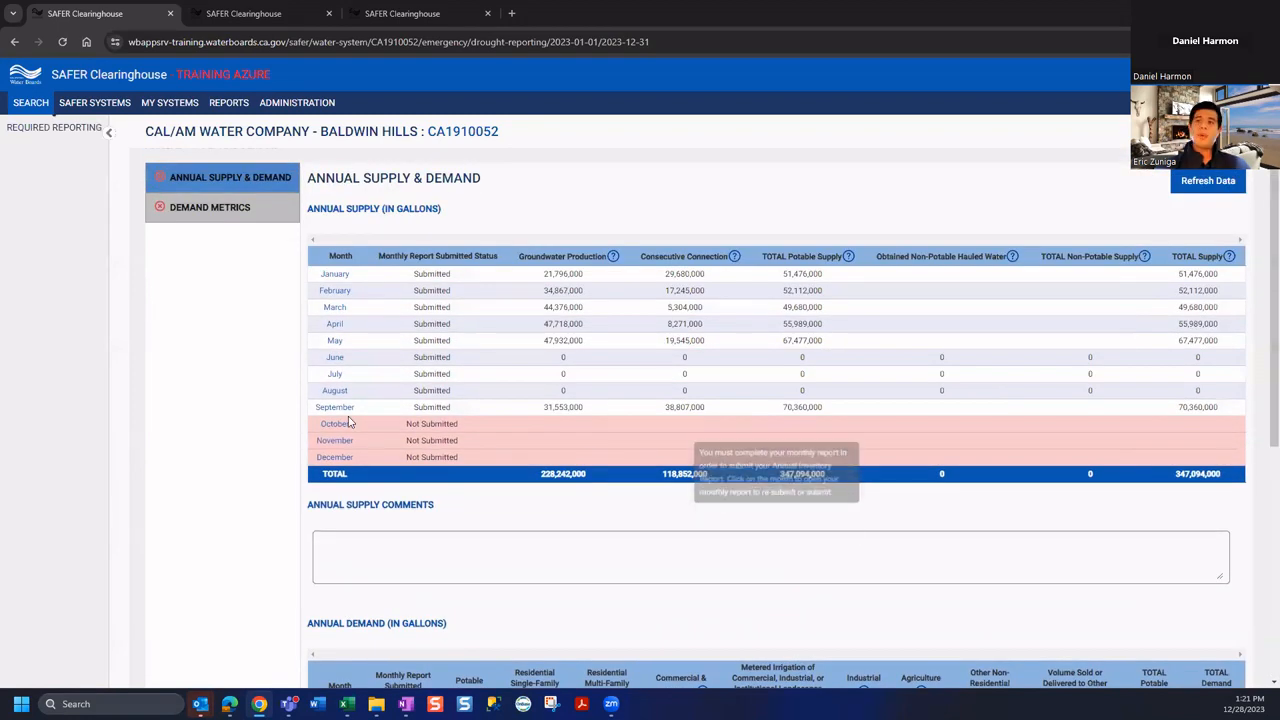
Open the October 2023 monthly drought report at its Supply & Demand step
left_click(338, 426)
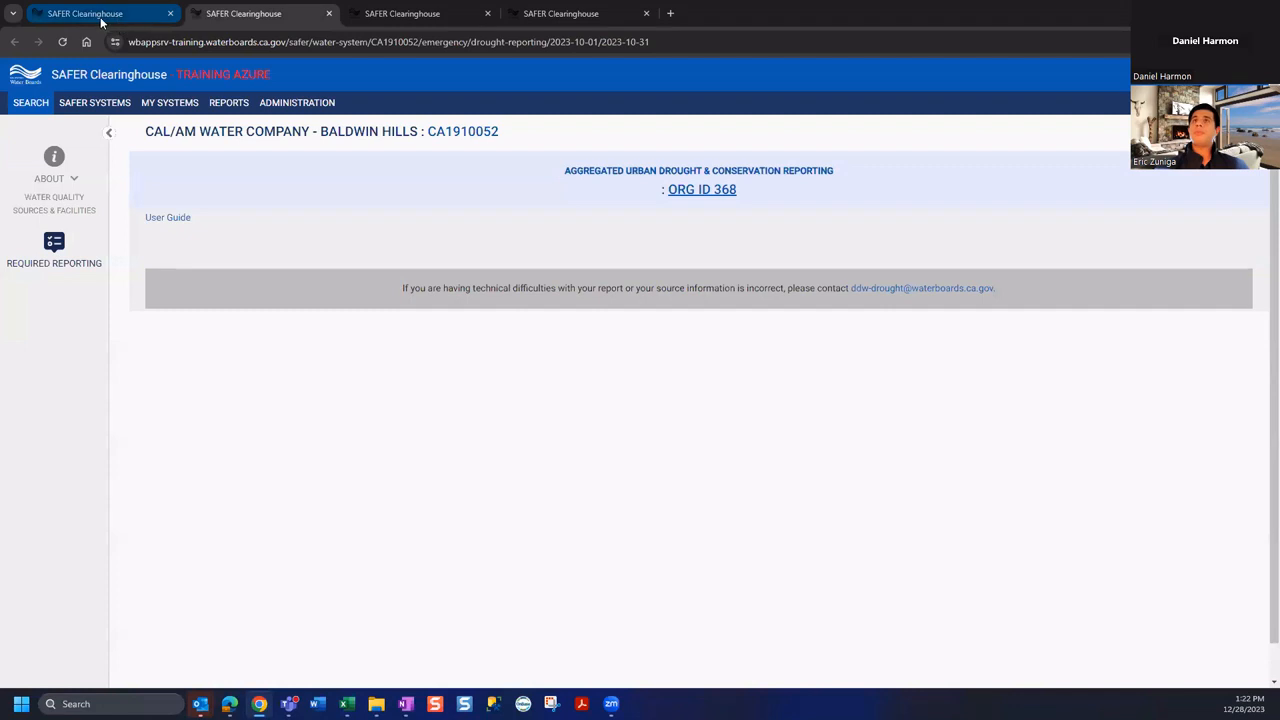
mouse_move(101, 20)
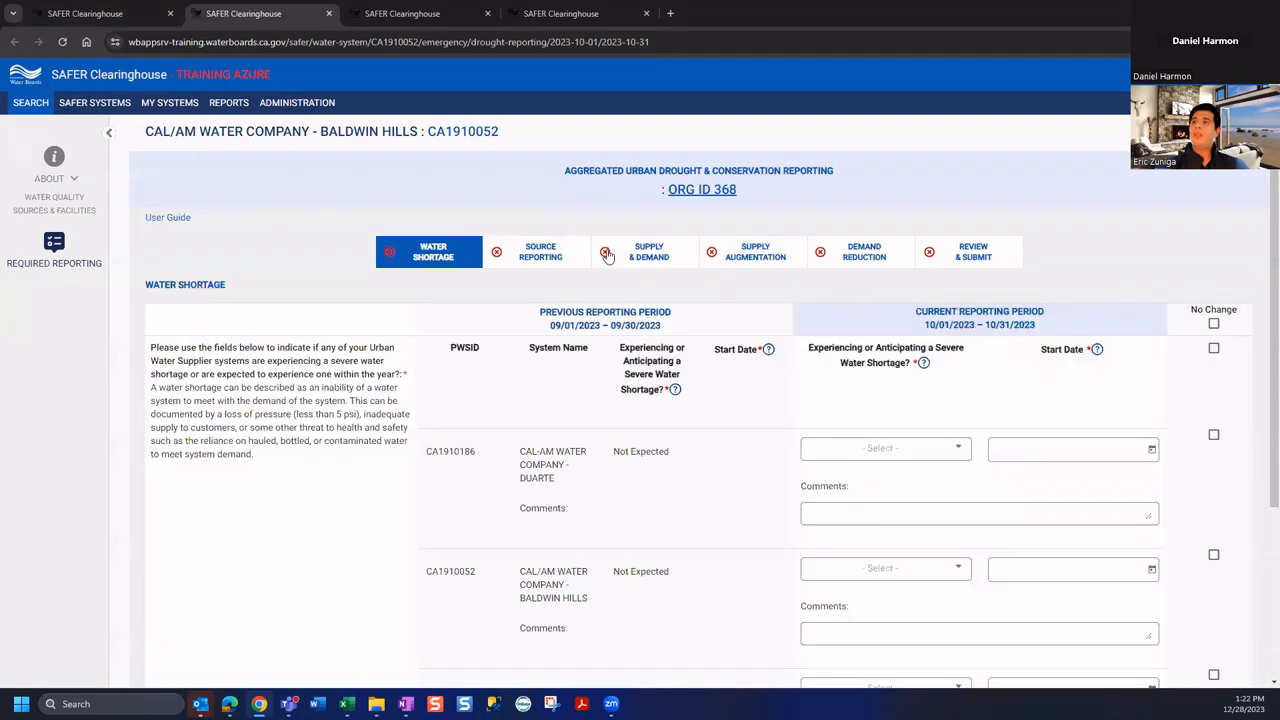
left_click(657, 258)
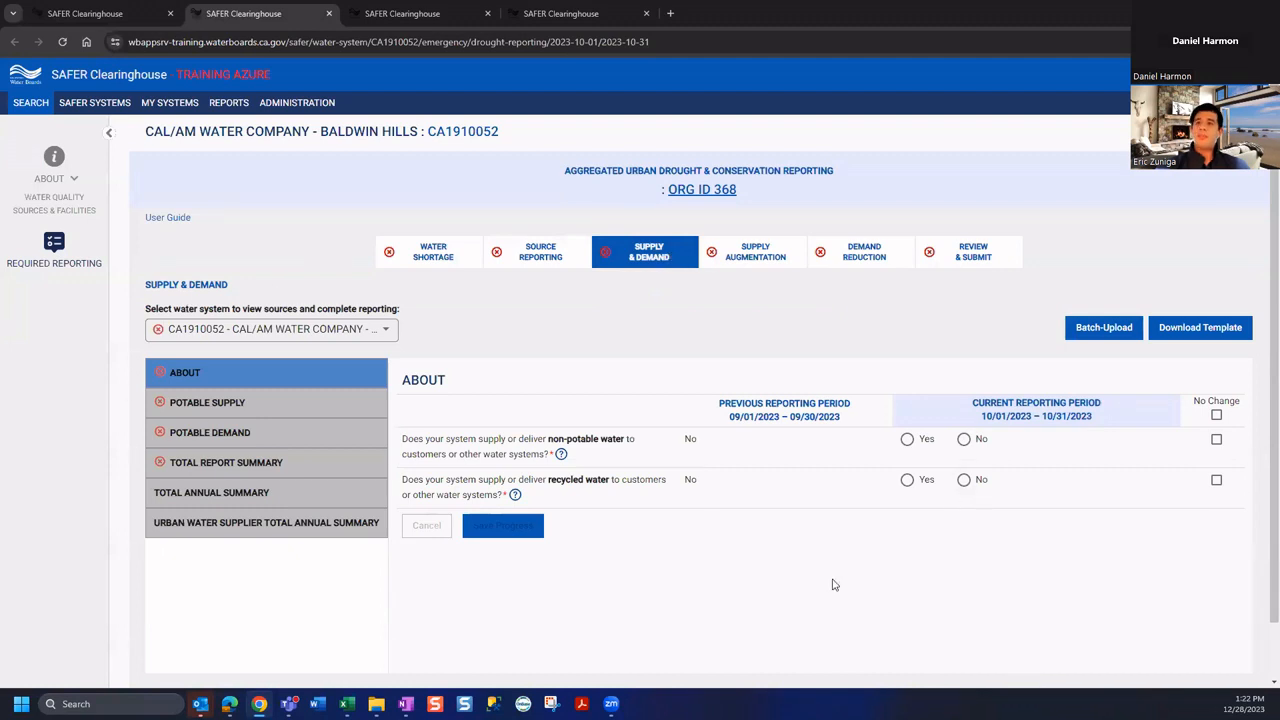
Keep CA1910052 as the reported water system and return to the annual report
left_click(266, 330)
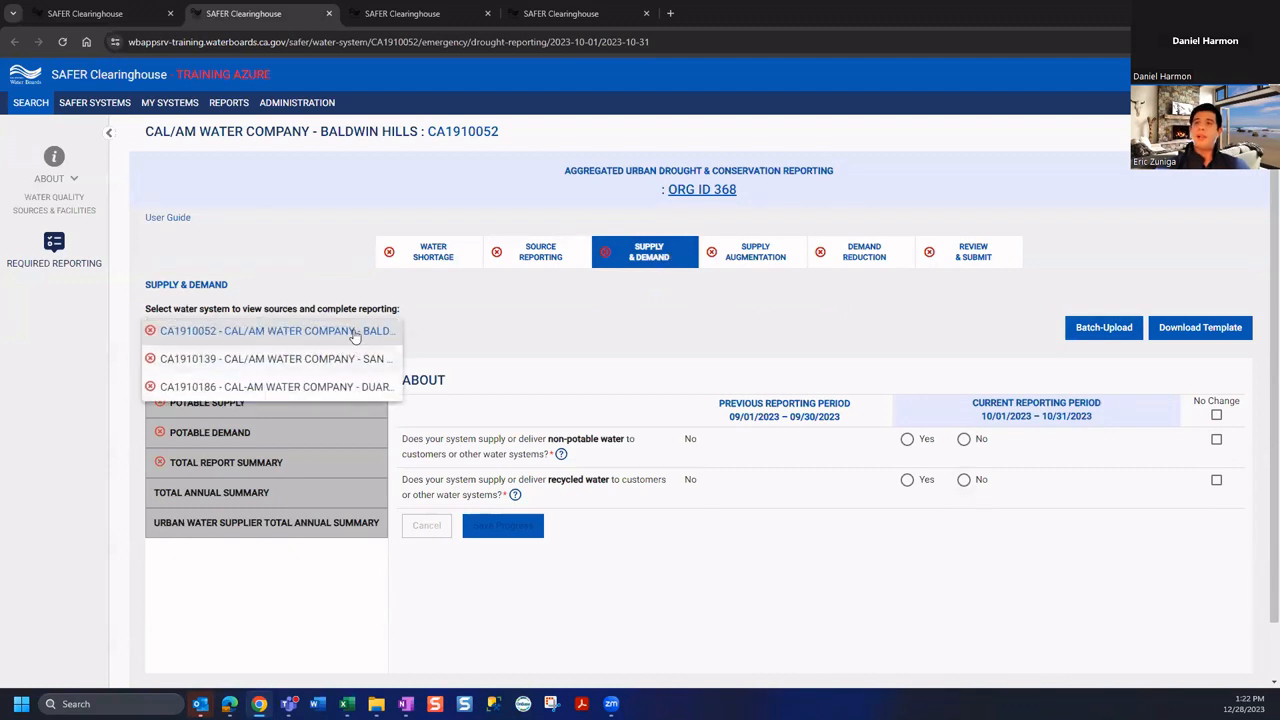
left_click(589, 327)
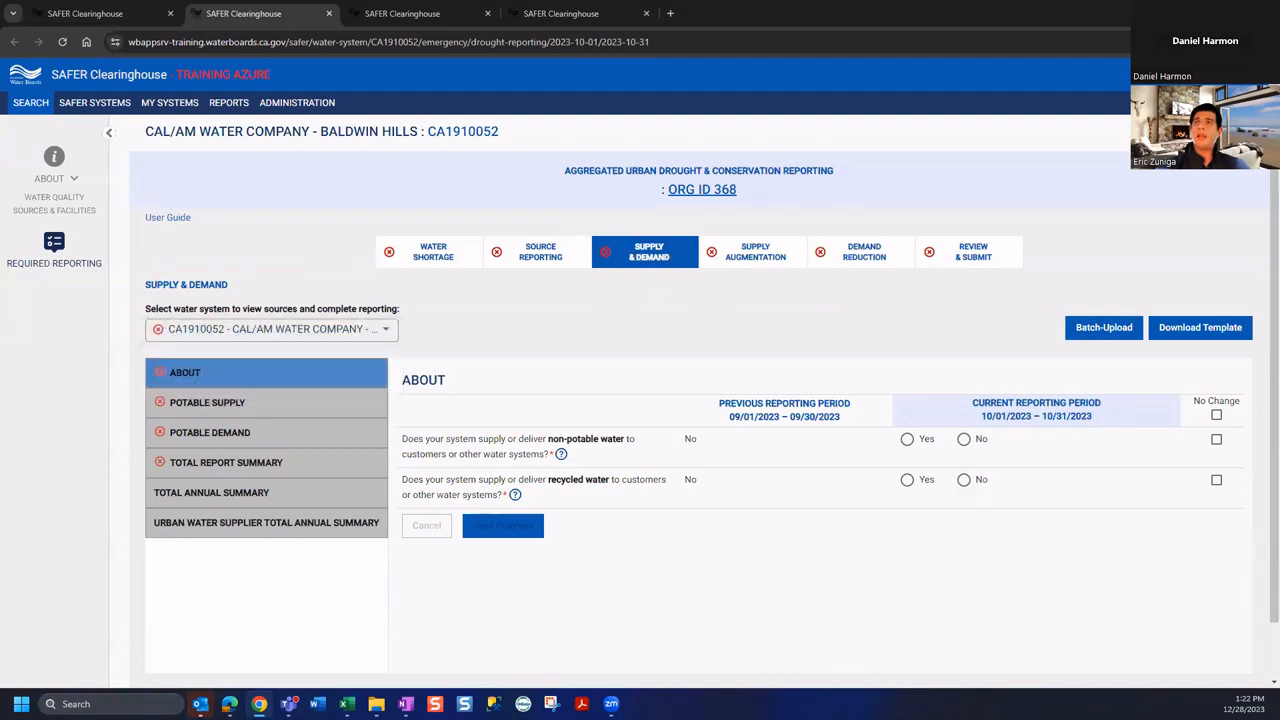
left_click(84, 16)
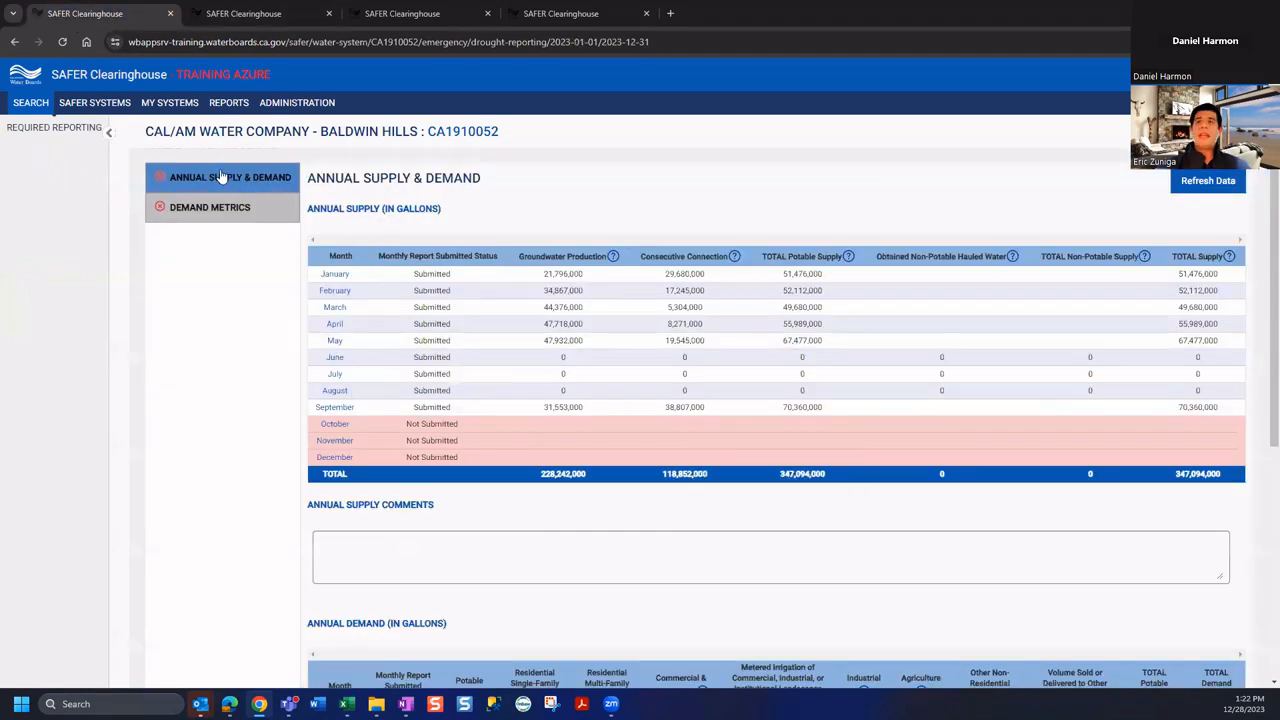
scroll(510, 340, "up", 2)
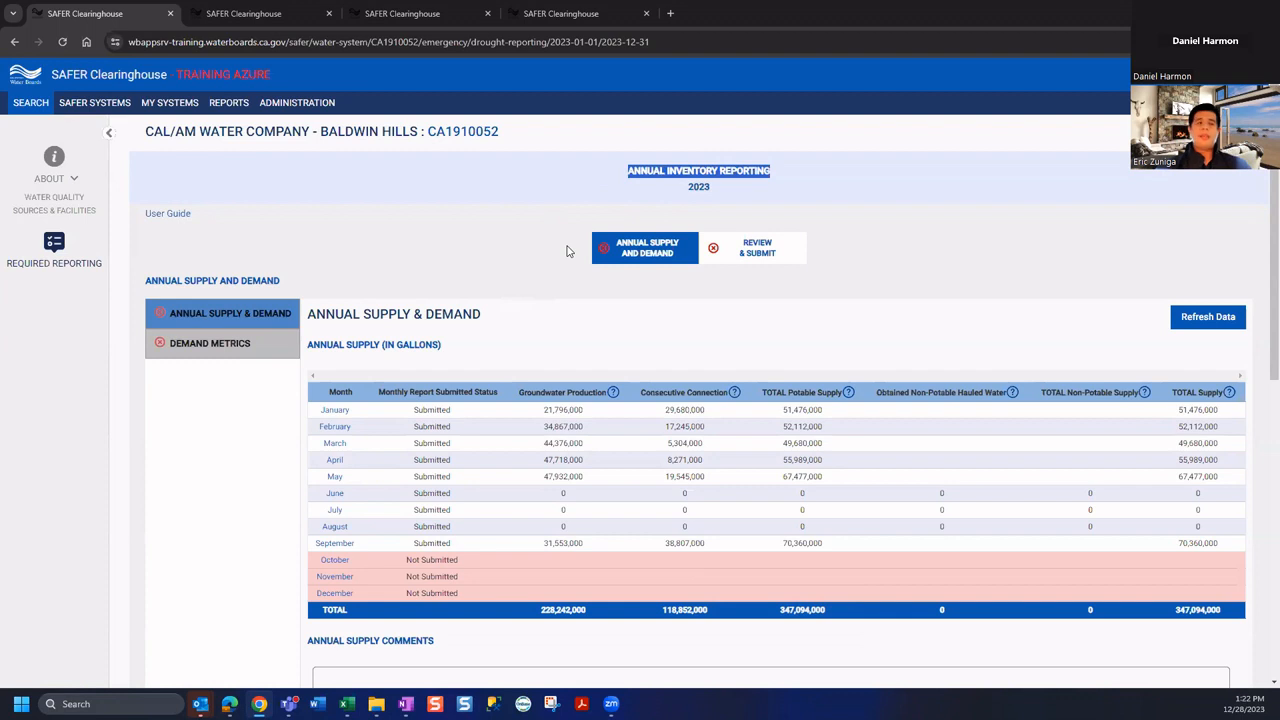
left_click(448, 268)
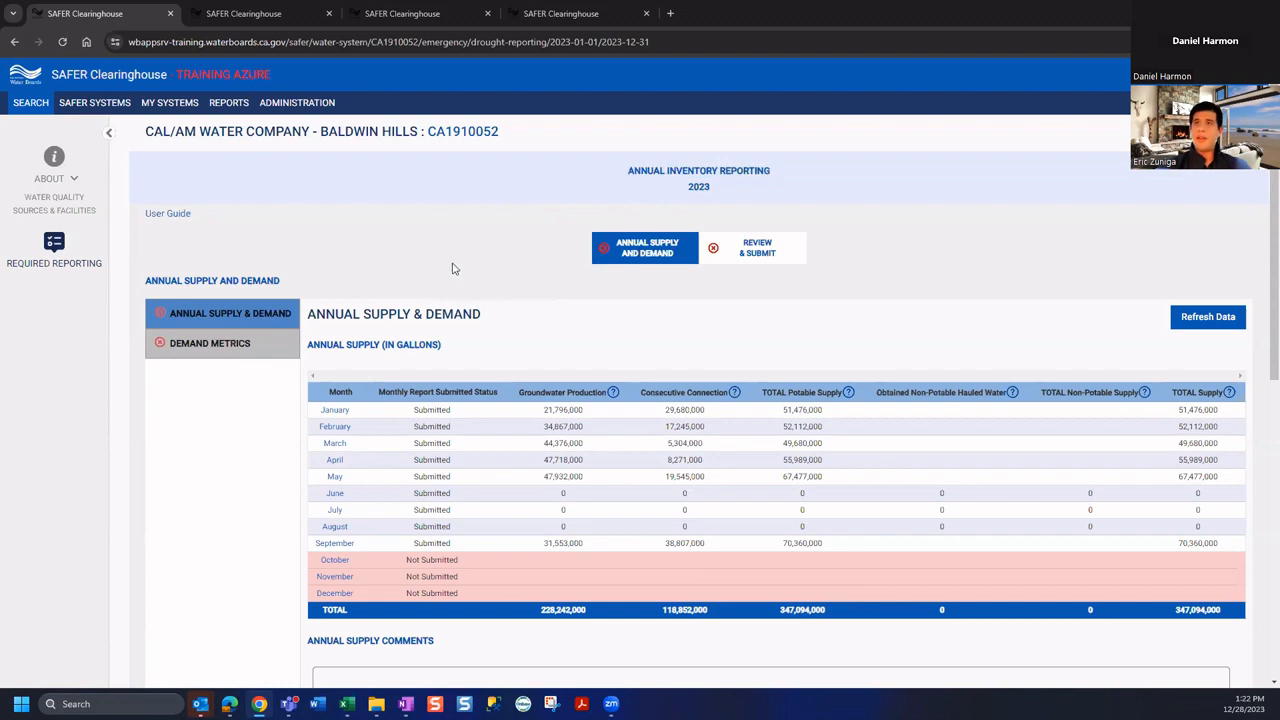
triple_click(710, 172)
left_click(530, 276)
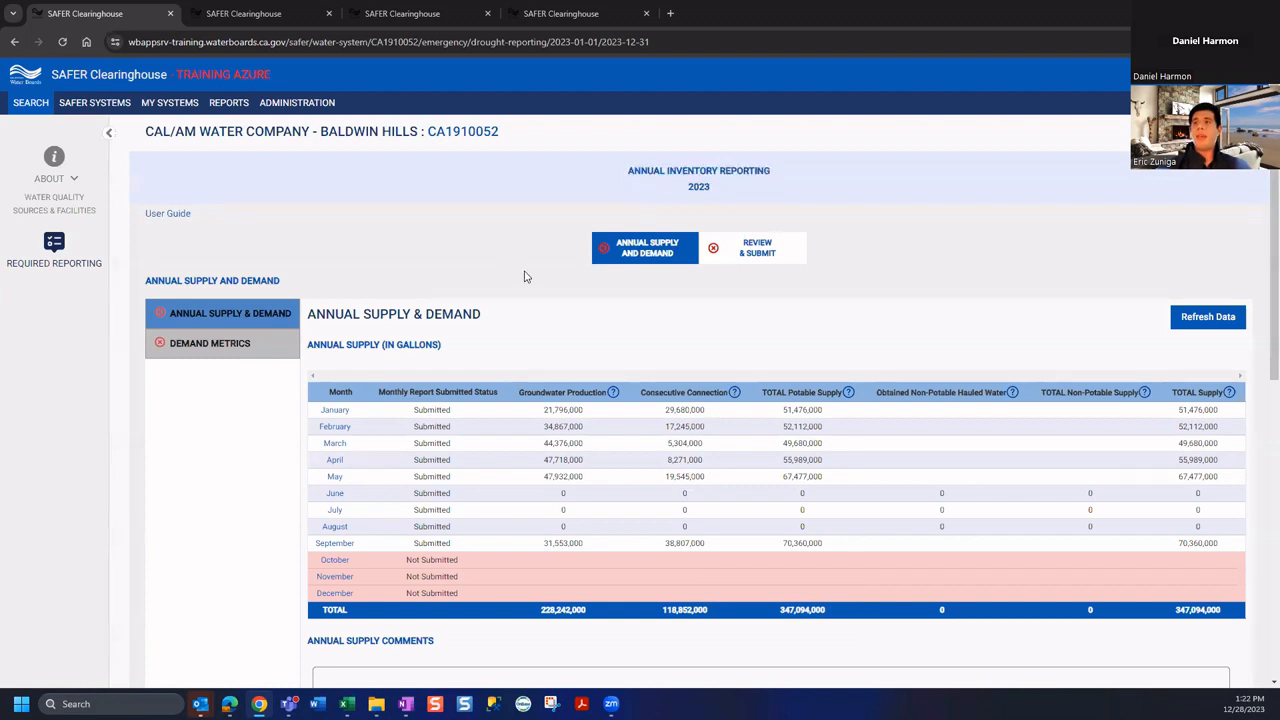
Open Demand Metrics and review the Maximum & Average Potable Day Demand table
left_click(240, 345)
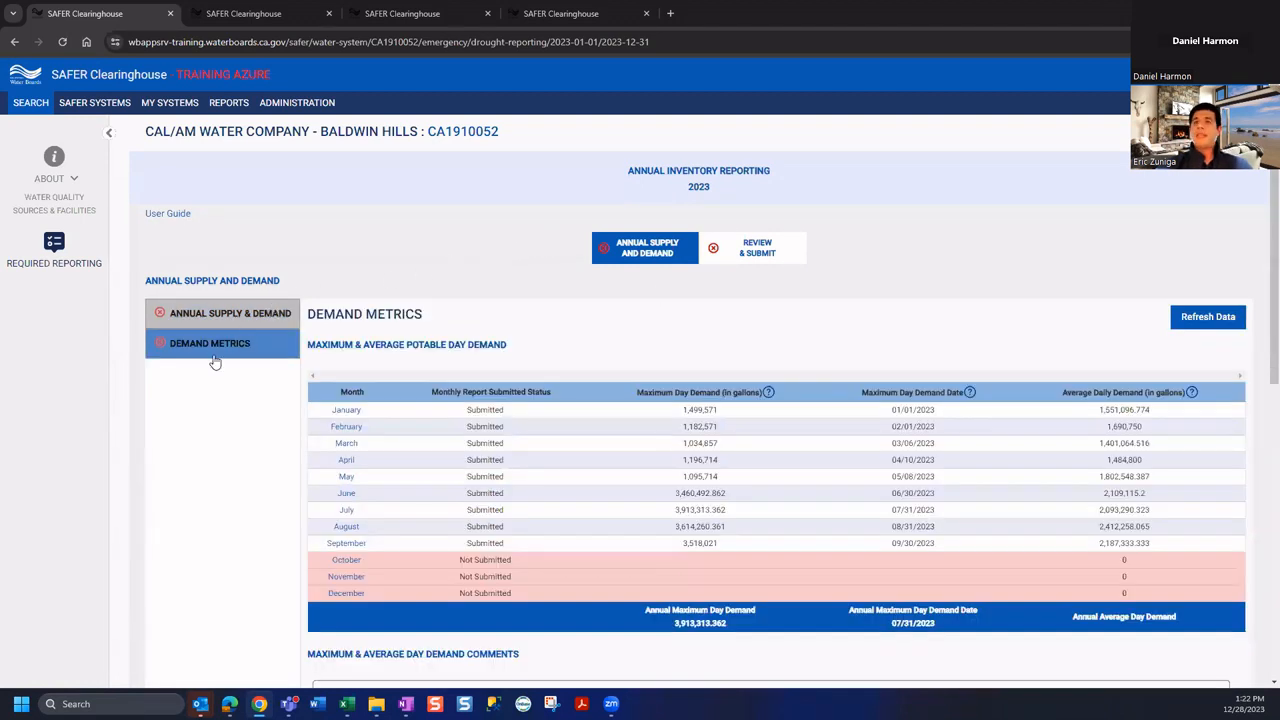
scroll(634, 309, "down", 2)
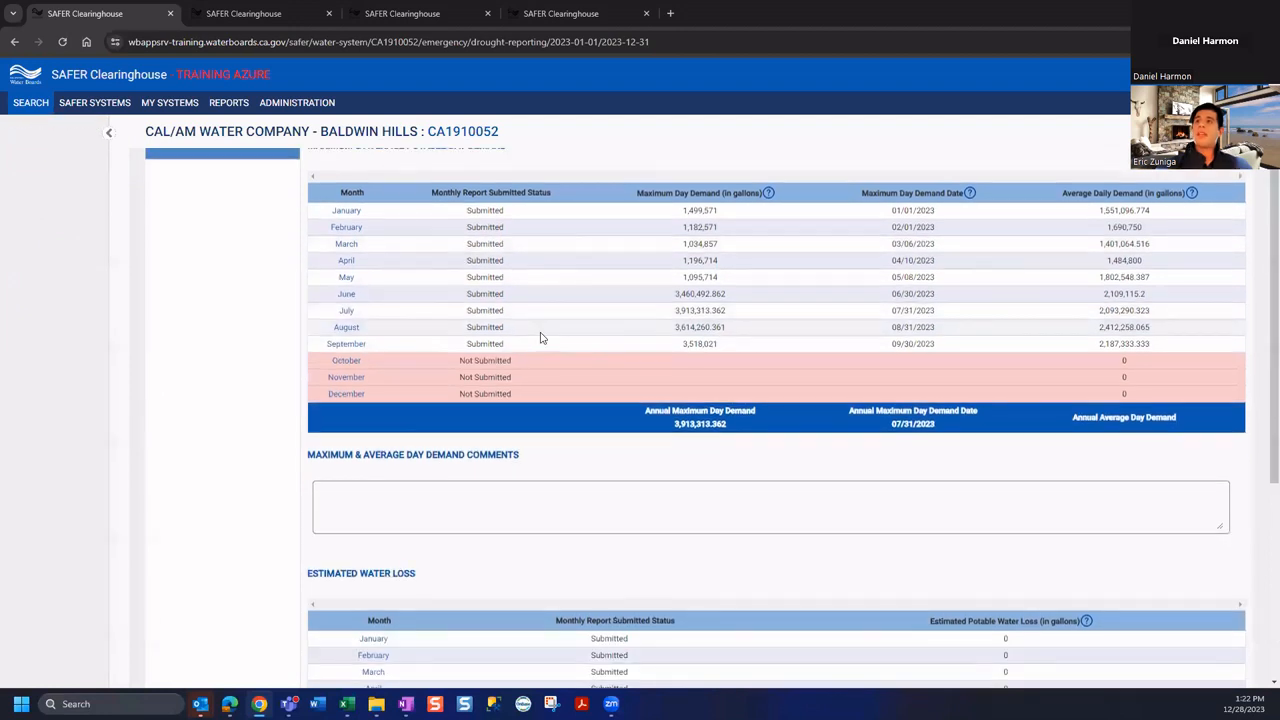
scroll(543, 337, "up", 1)
left_click_drag(340, 210, 504, 211)
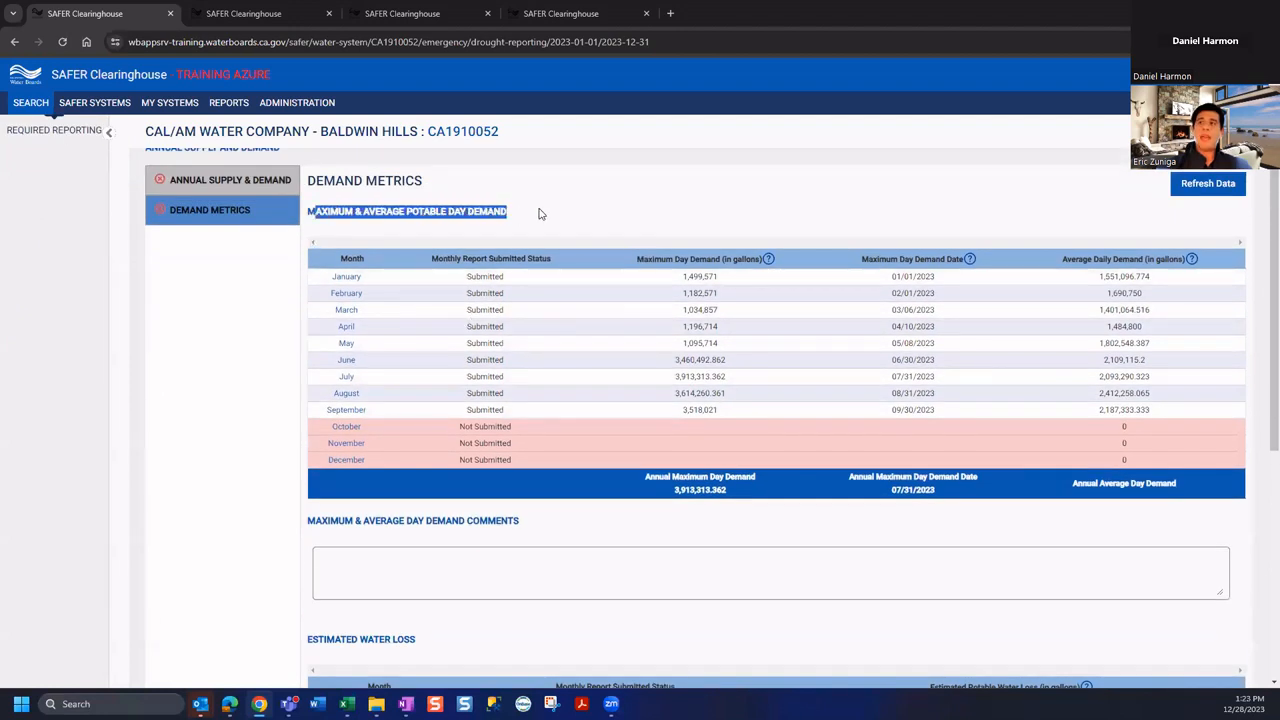
left_click(539, 215)
scroll(493, 249, "down", 2)
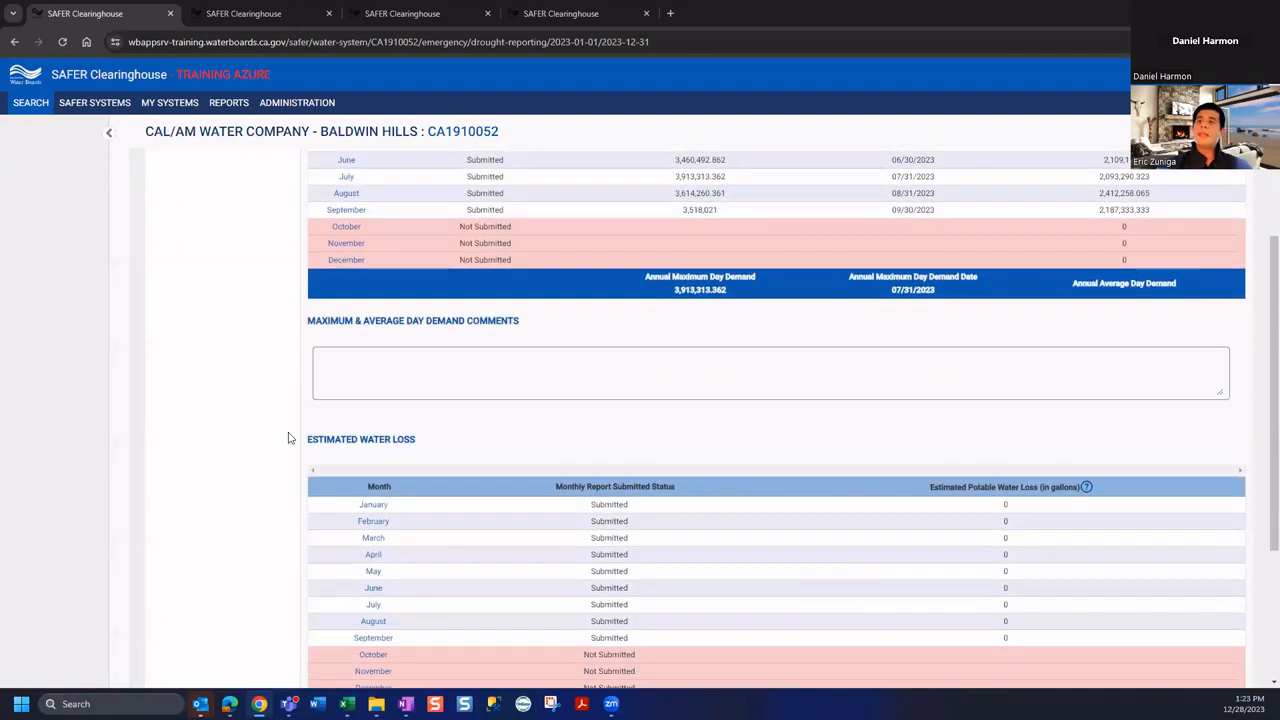
left_click_drag(298, 440, 326, 432)
Review the day demand comments and Estimated Water Loss table, which totals 0
scroll(403, 443, "down", 2)
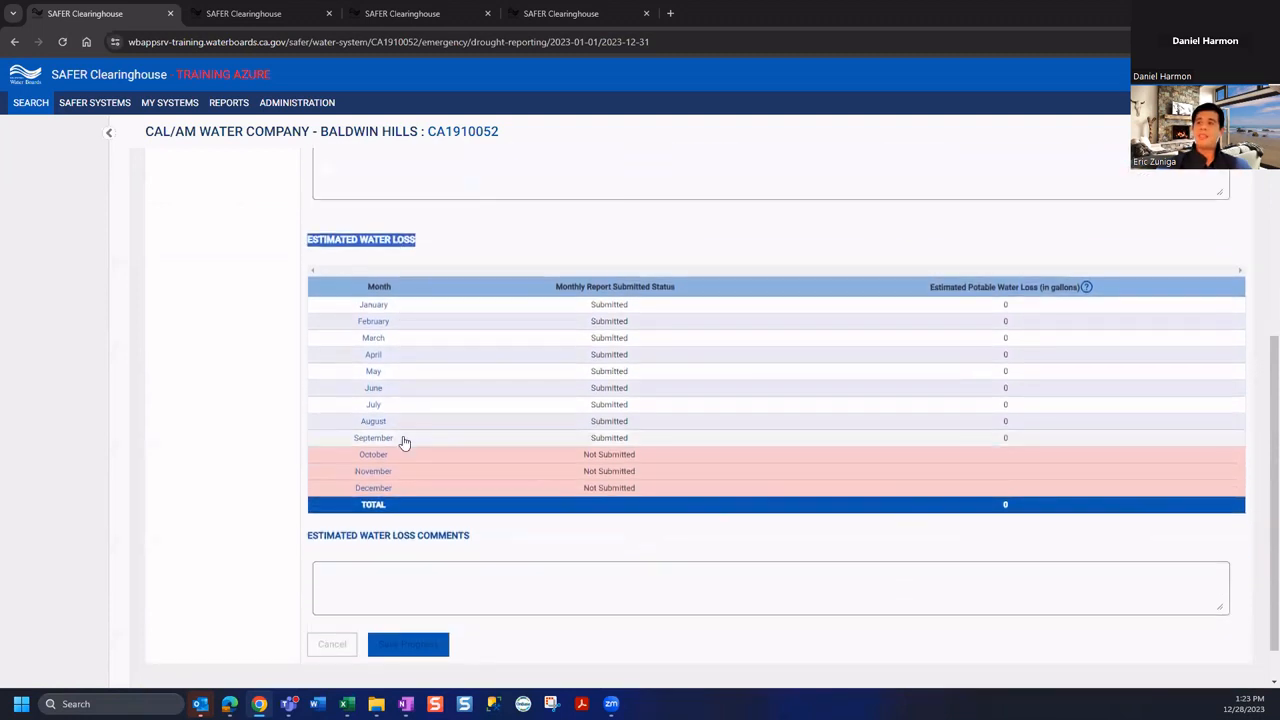
scroll(465, 528, "up", 4)
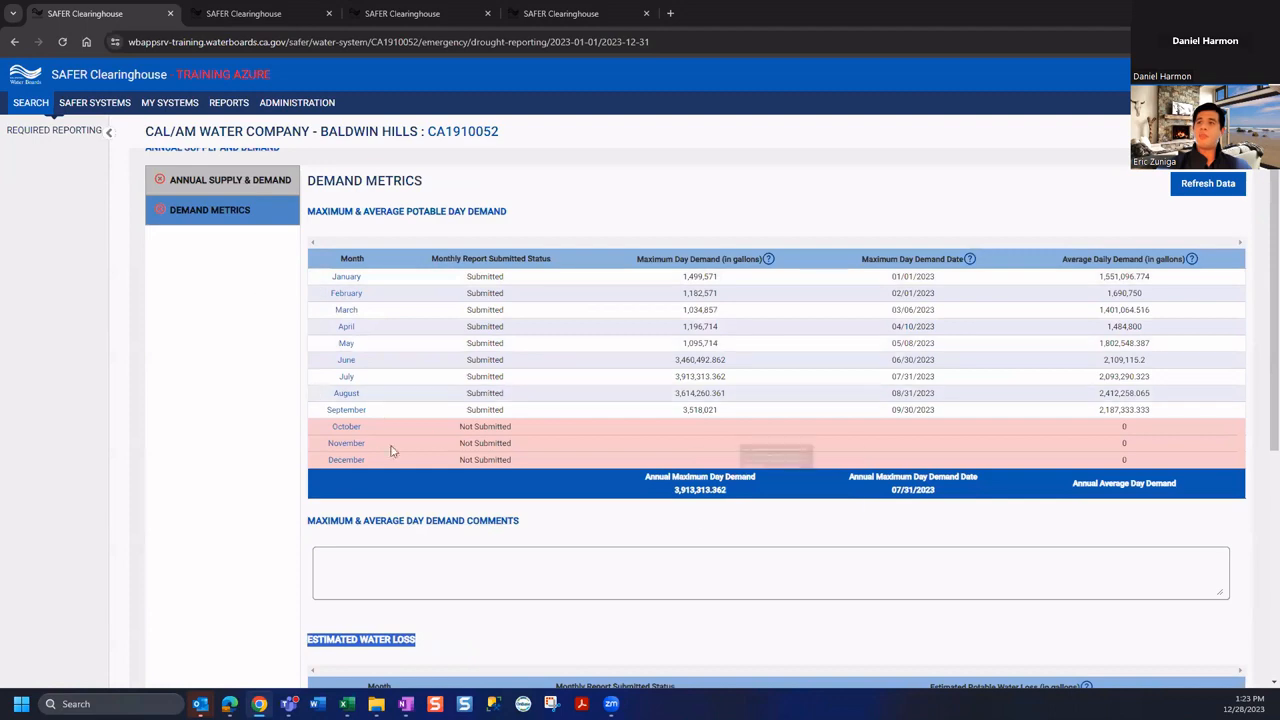
scroll(360, 470, "down", 3)
scroll(360, 477, "up", 1)
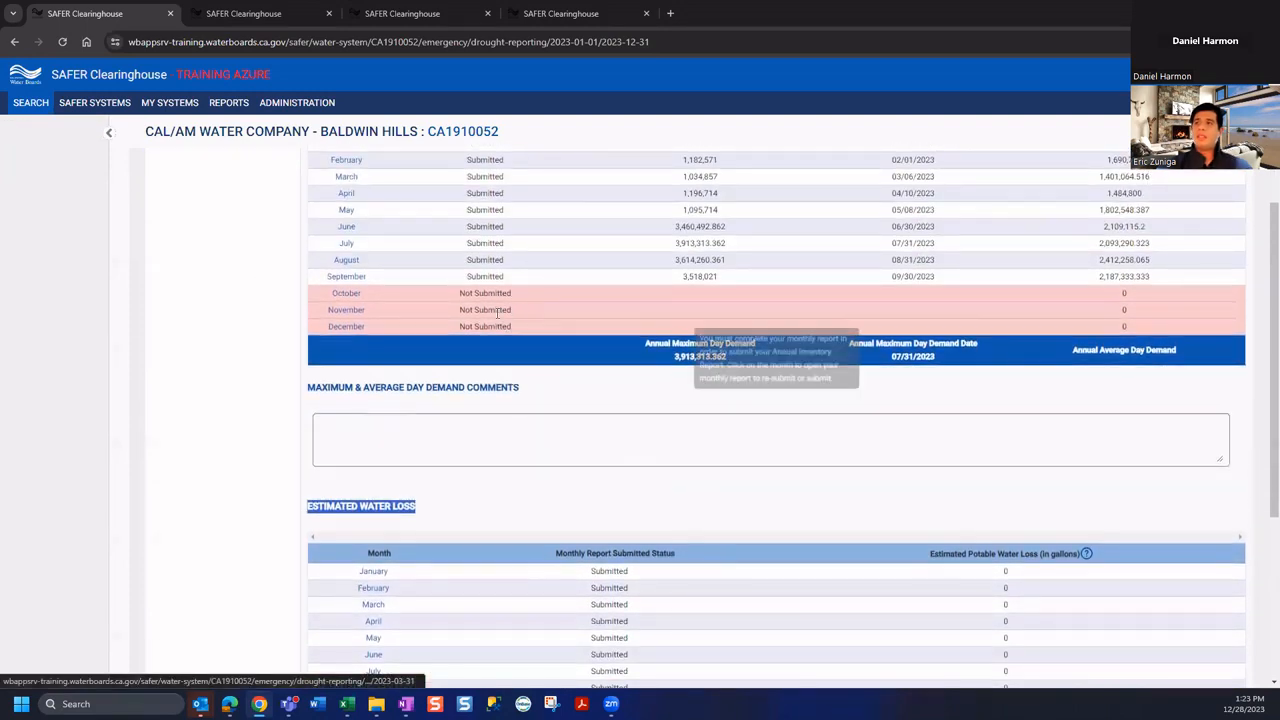
scroll(492, 375, "up", 2)
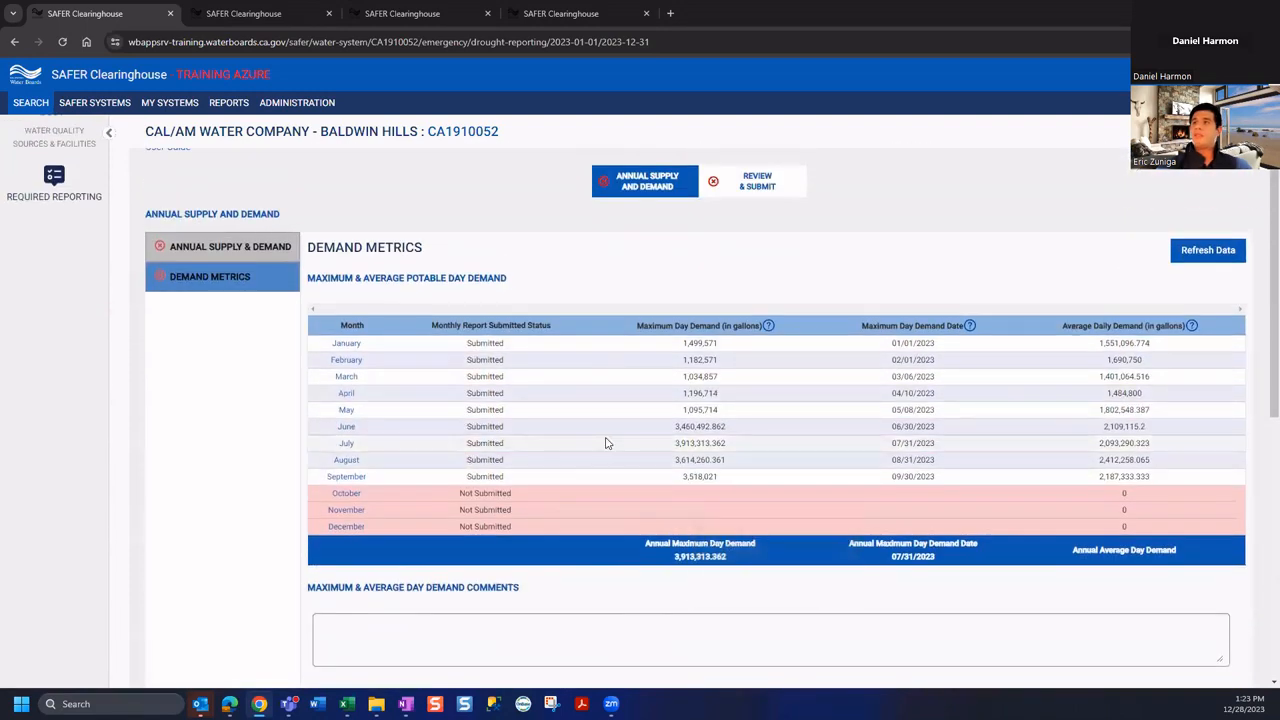
scroll(634, 466, "down", 5)
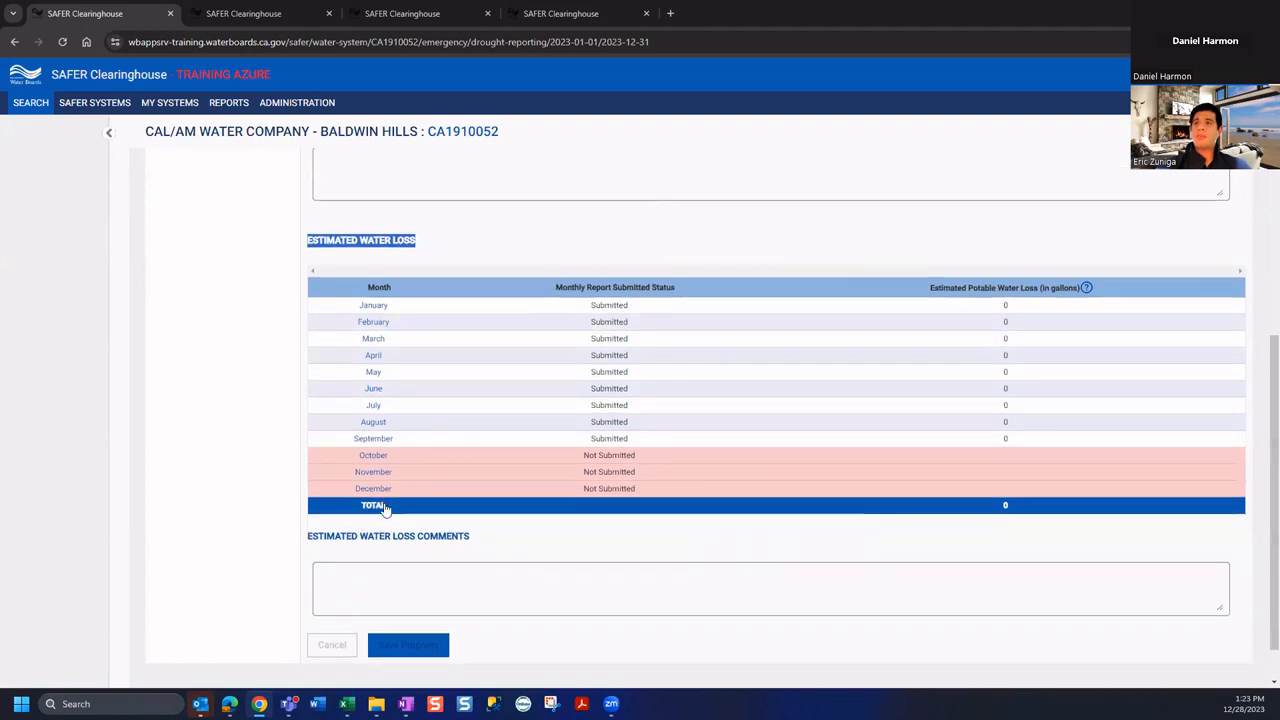
scroll(479, 334, "up", 3)
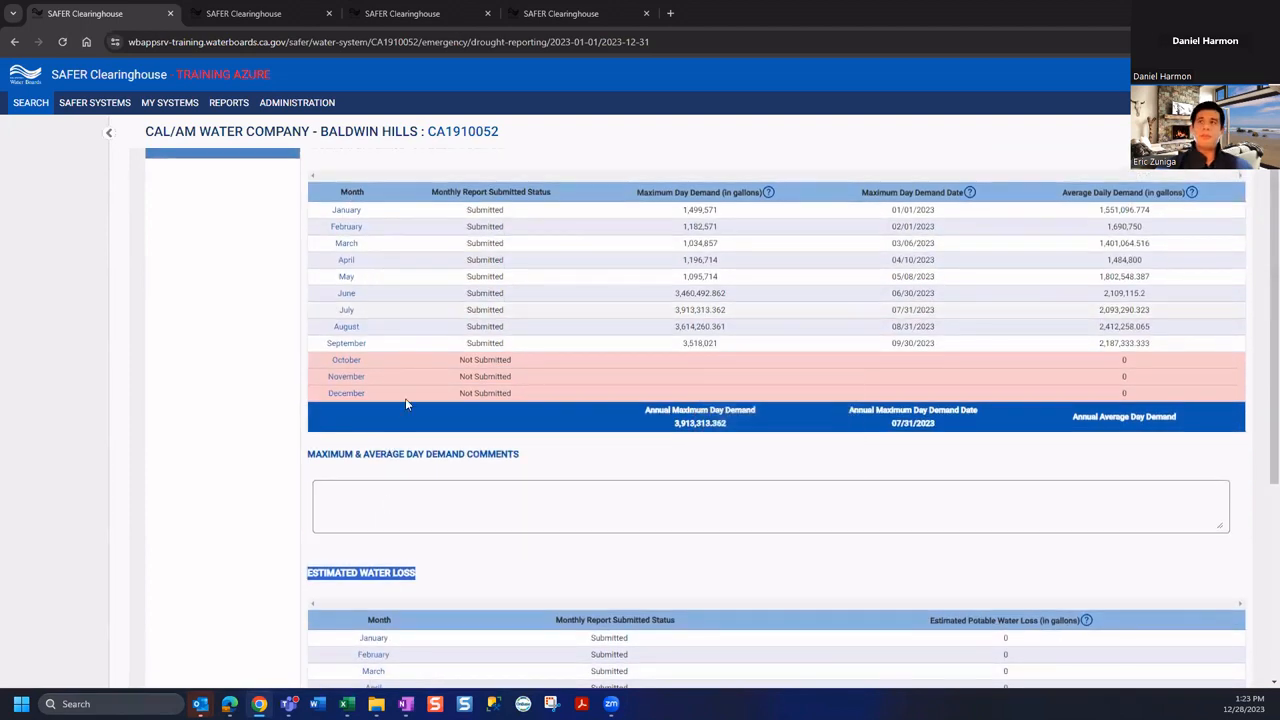
scroll(405, 398, "up", 1)
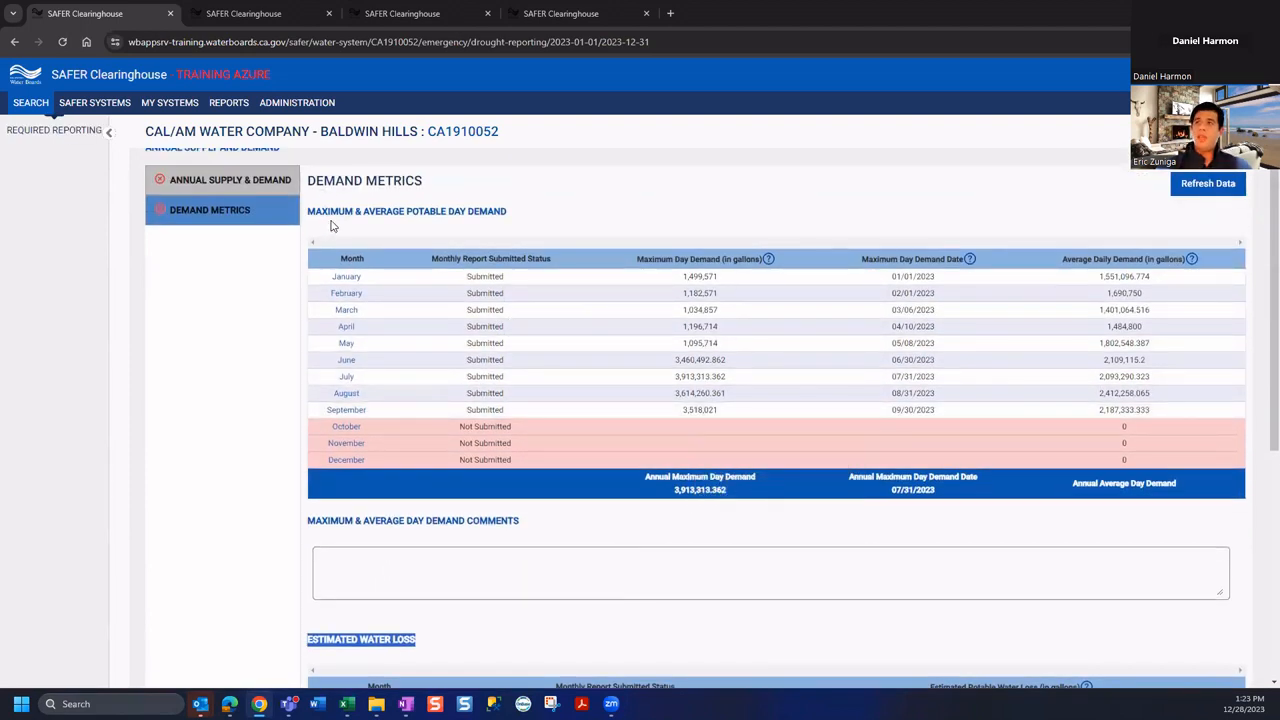
scroll(343, 606, "down", 2)
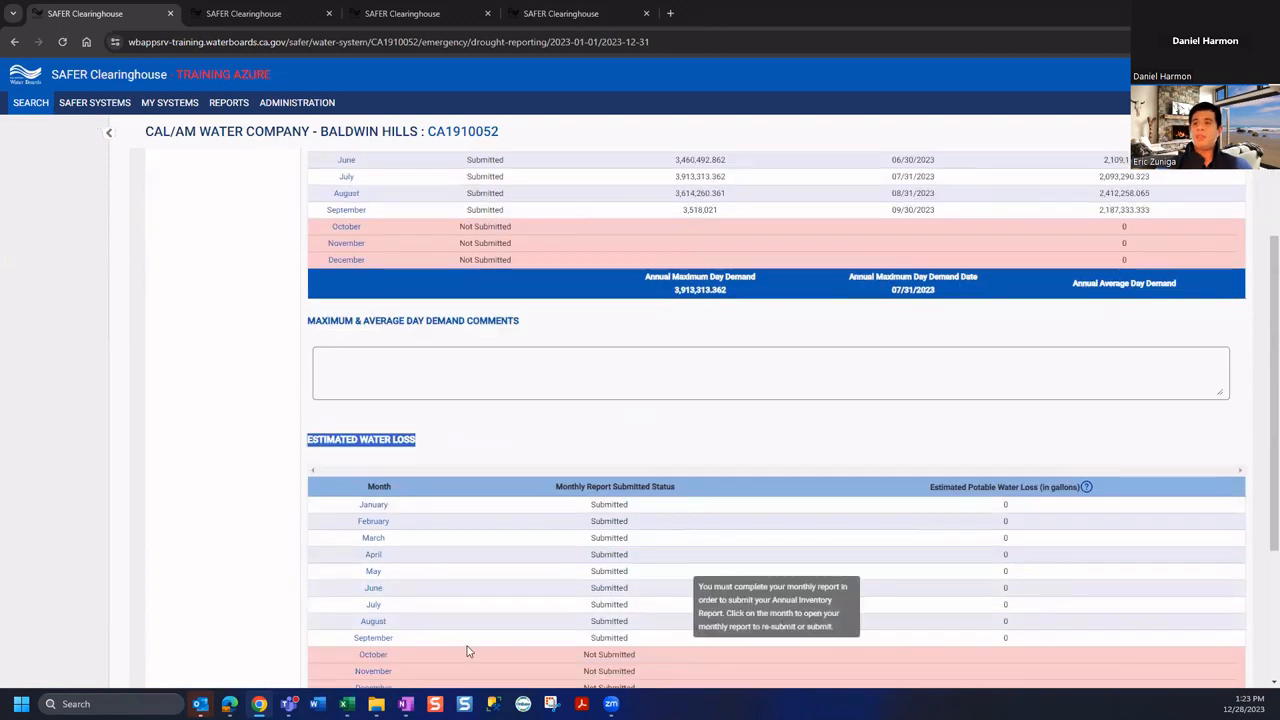
scroll(466, 651, "up", 1)
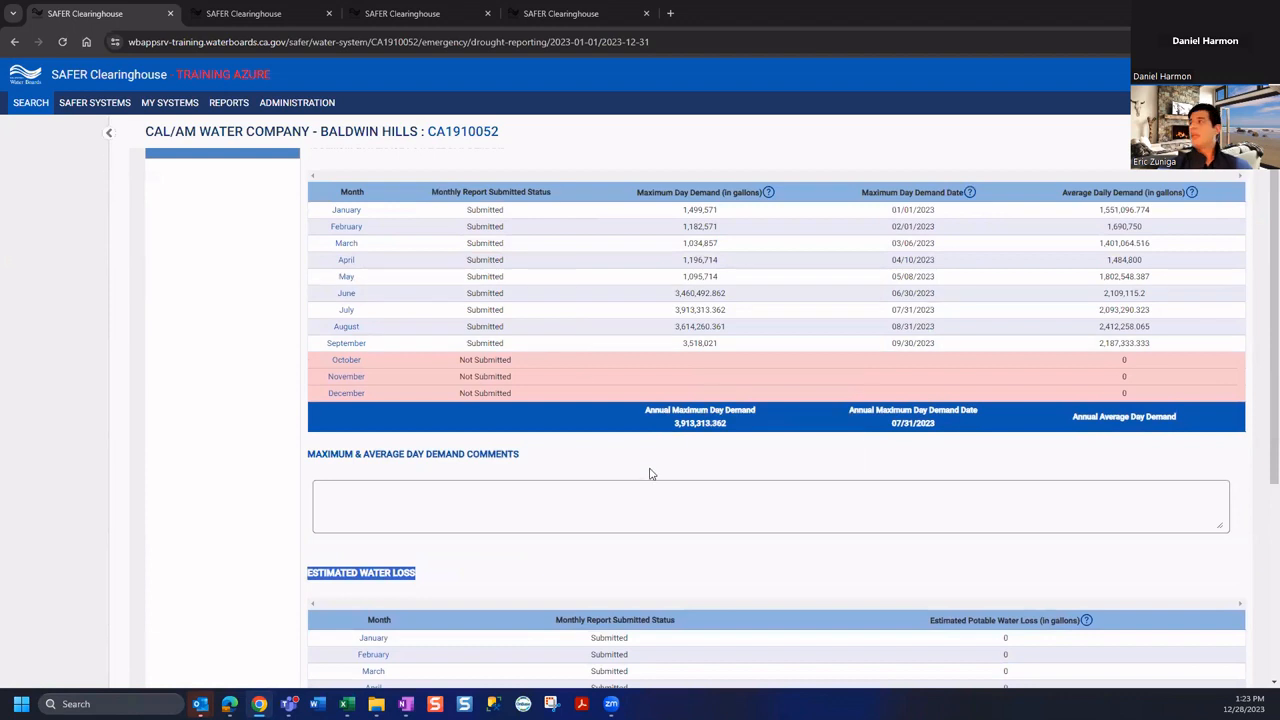
scroll(649, 474, "down", 3)
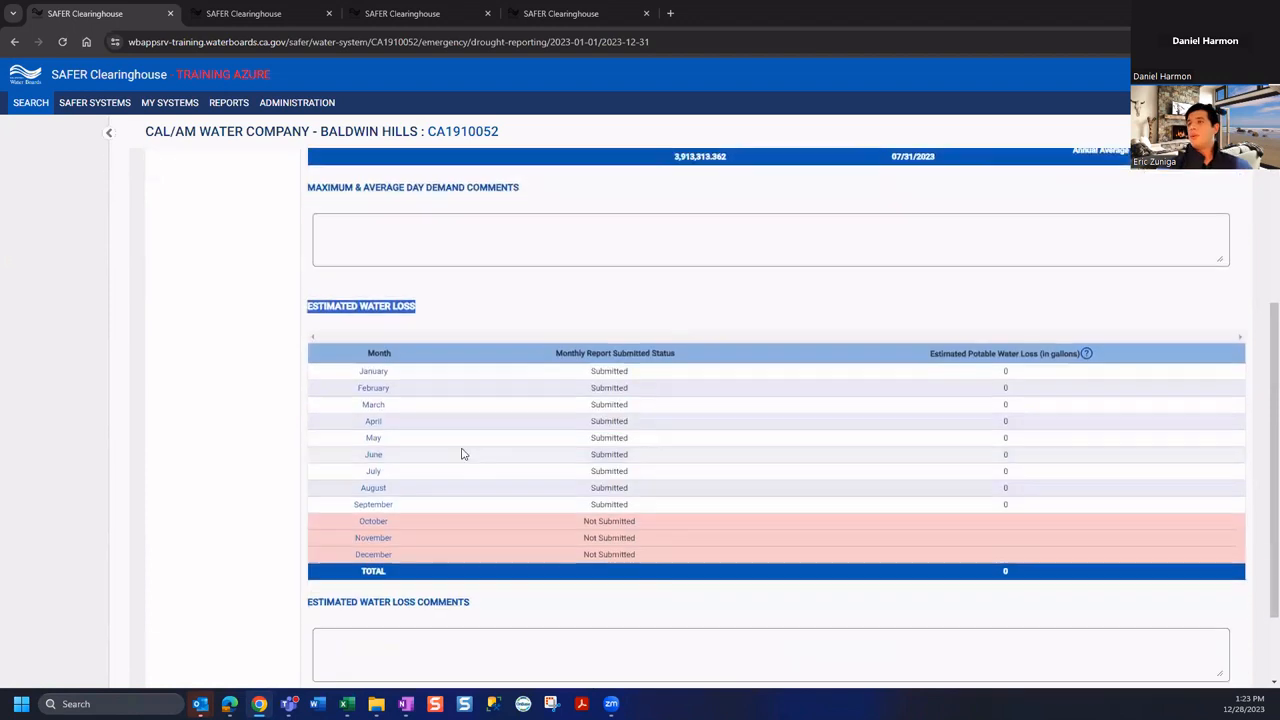
left_click(420, 251)
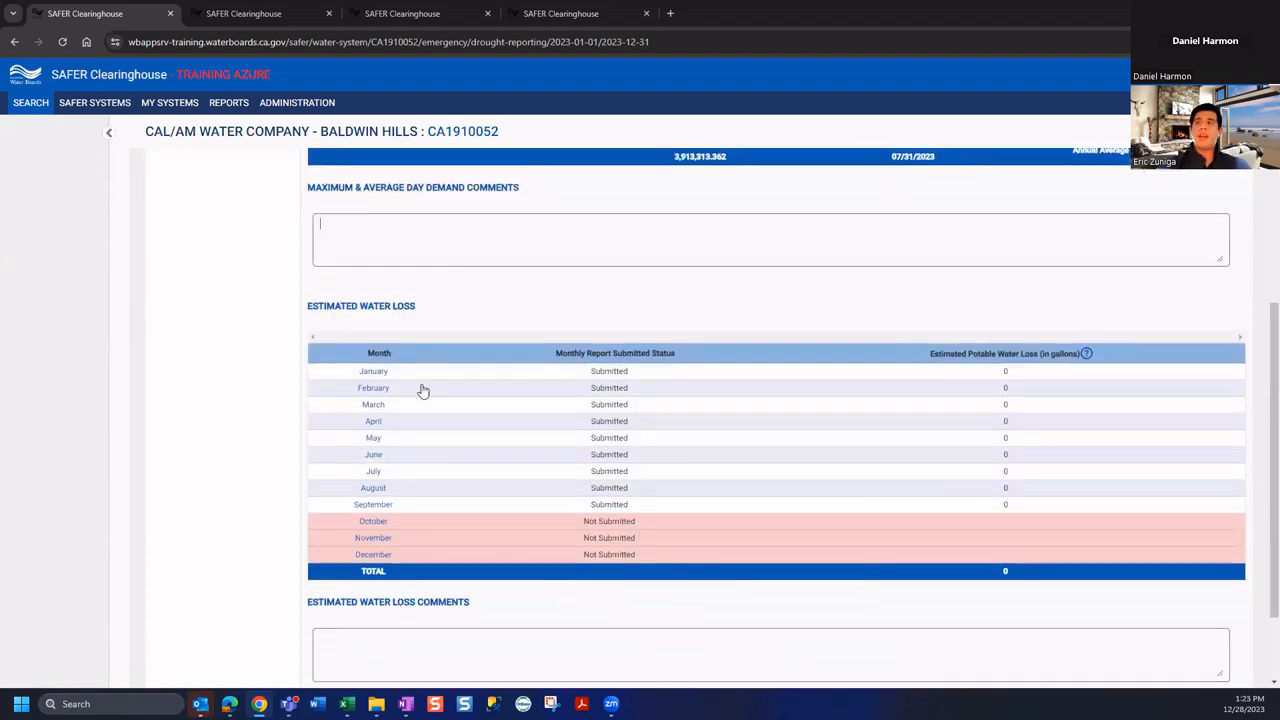
scroll(414, 664, "up", 5)
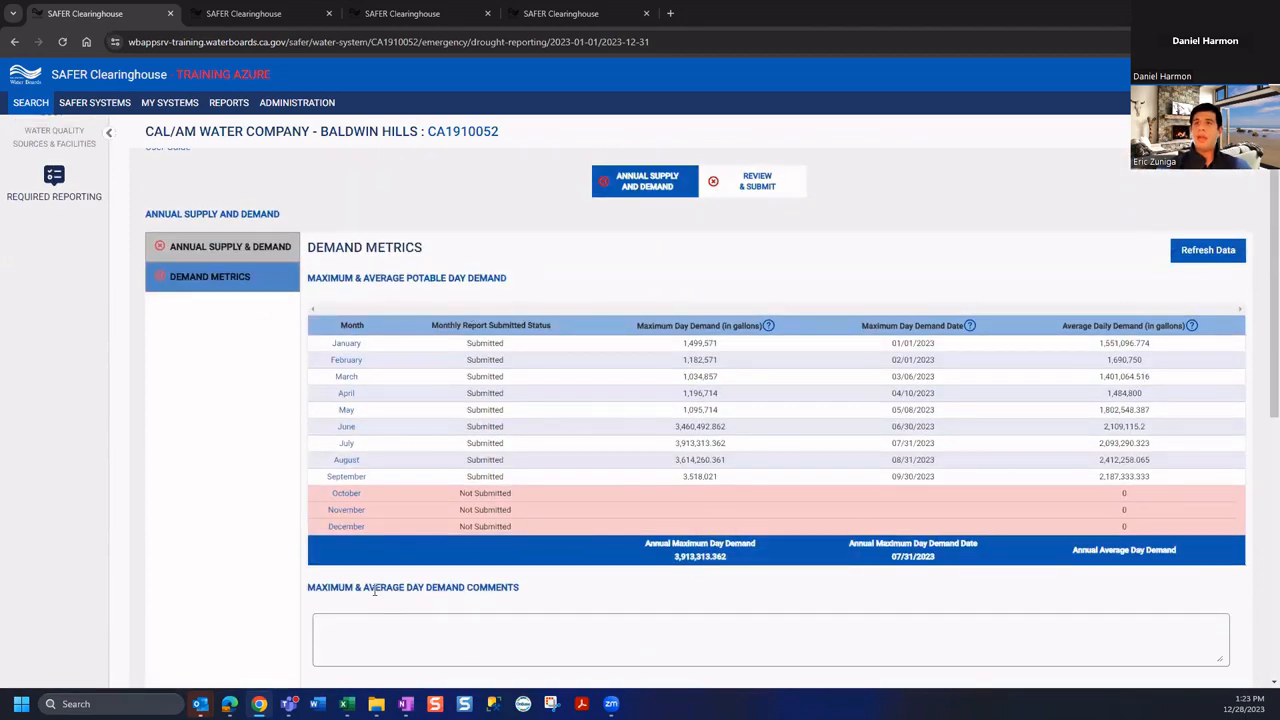
scroll(457, 621, "down", 6)
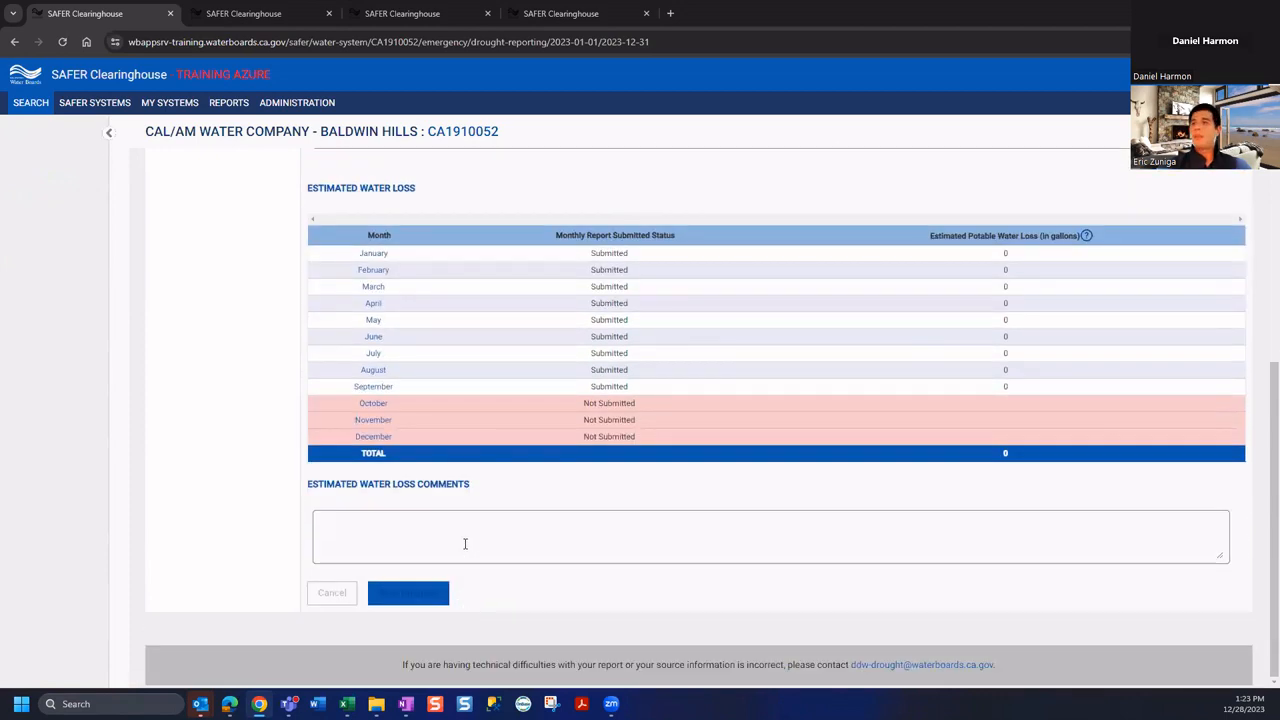
scroll(467, 543, "up", 10)
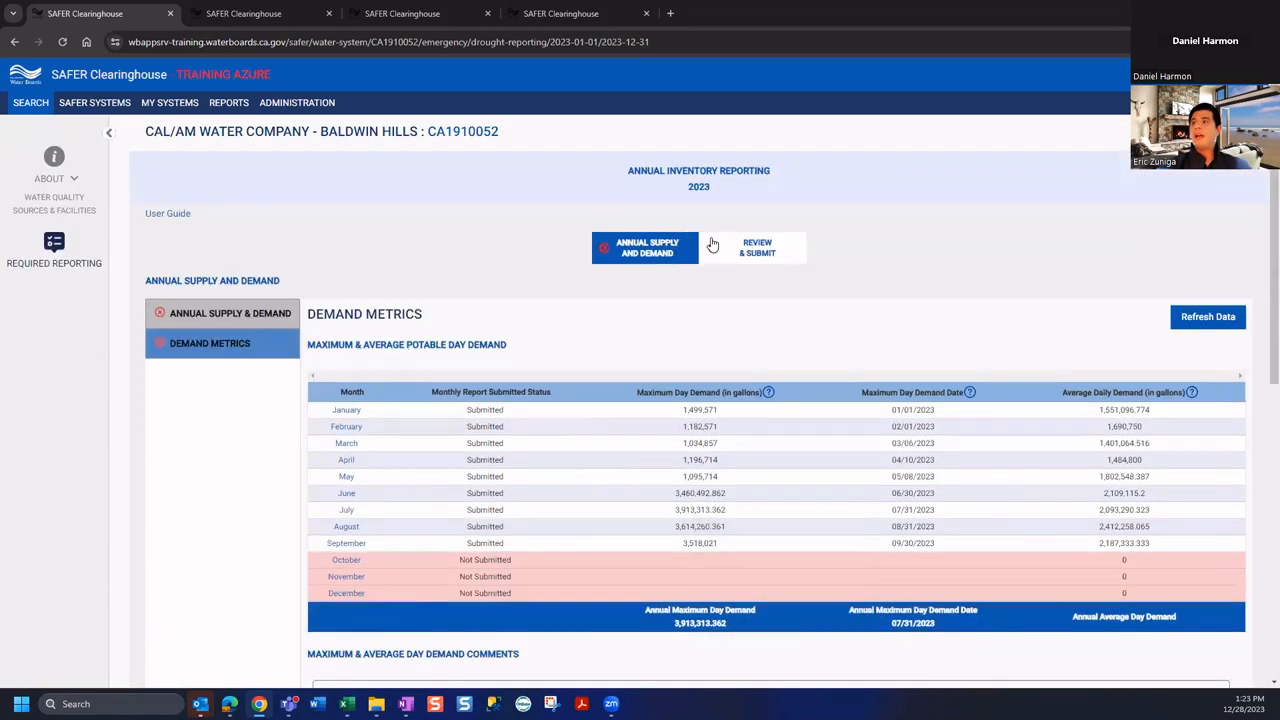
left_click(758, 255)
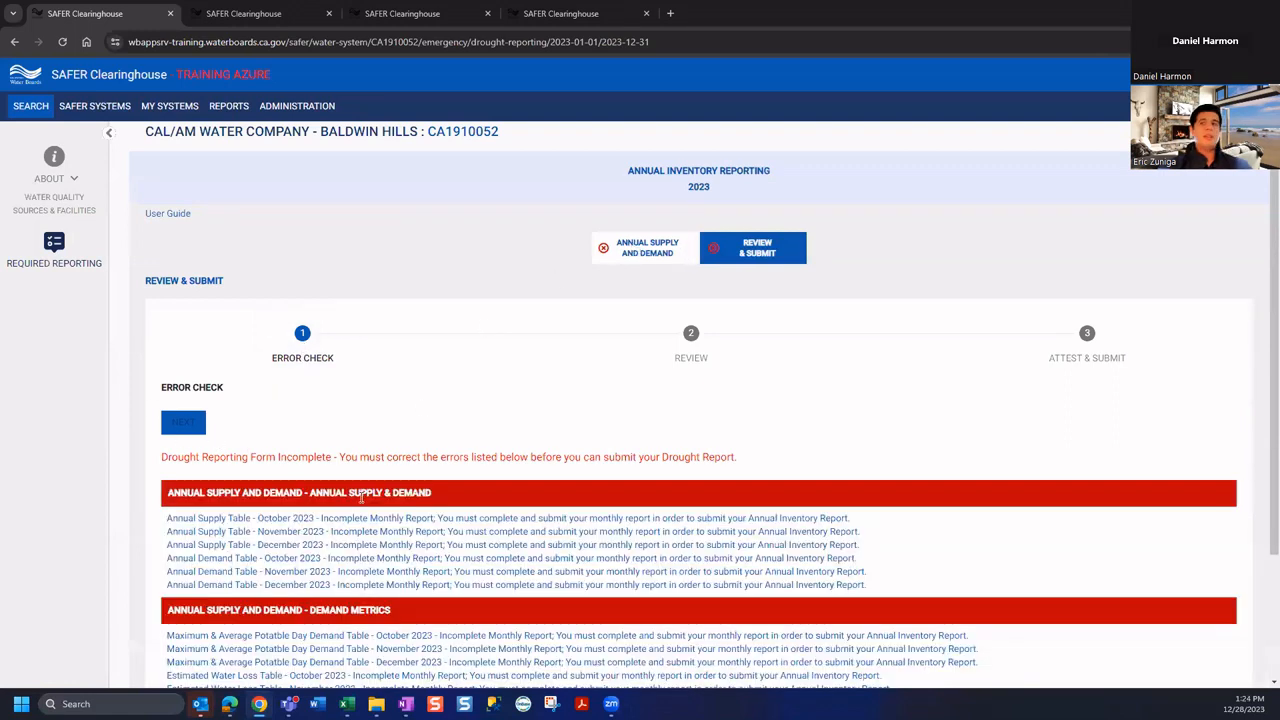
scroll(605, 370, "down", 2)
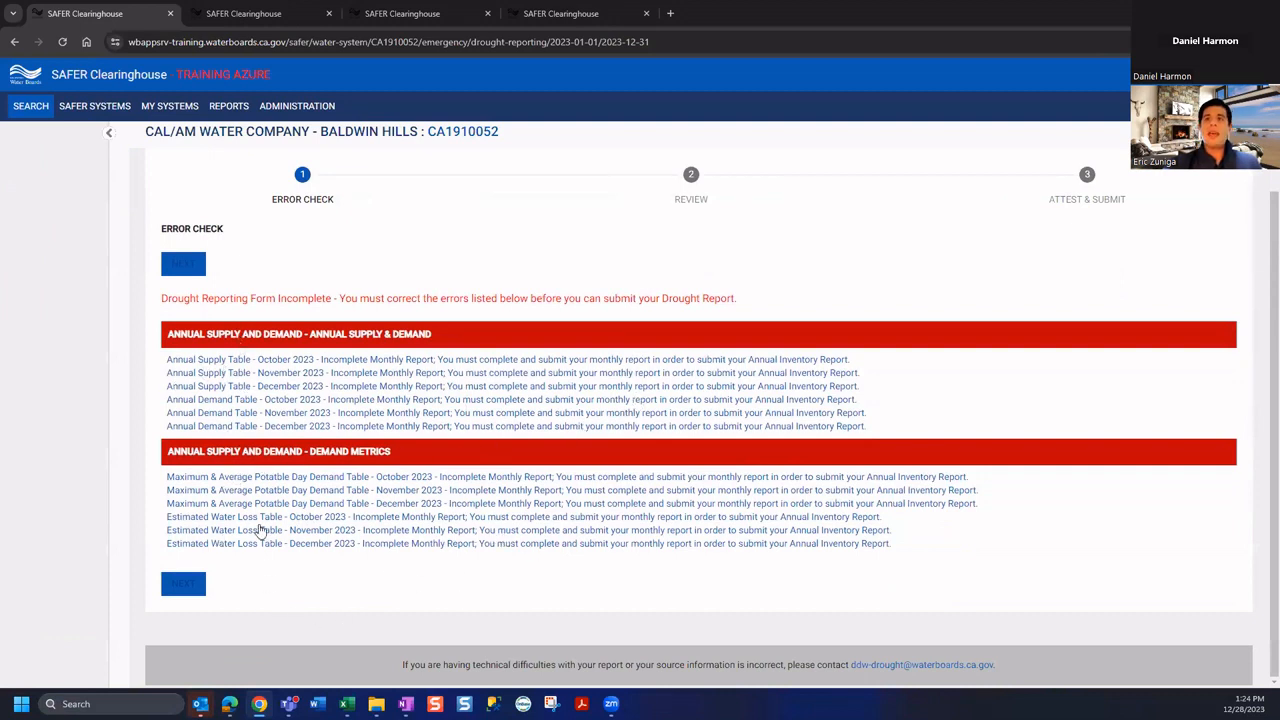
scroll(506, 571, "up", 1)
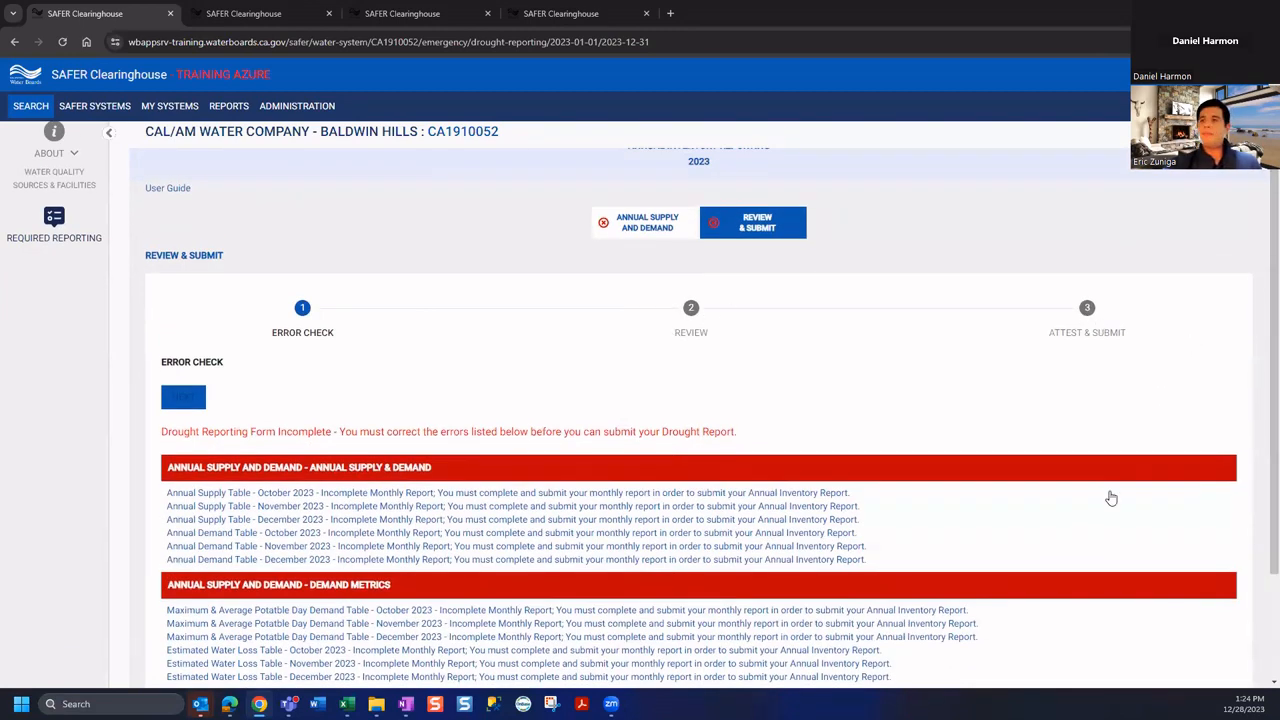
scroll(1111, 498, "down", 1)
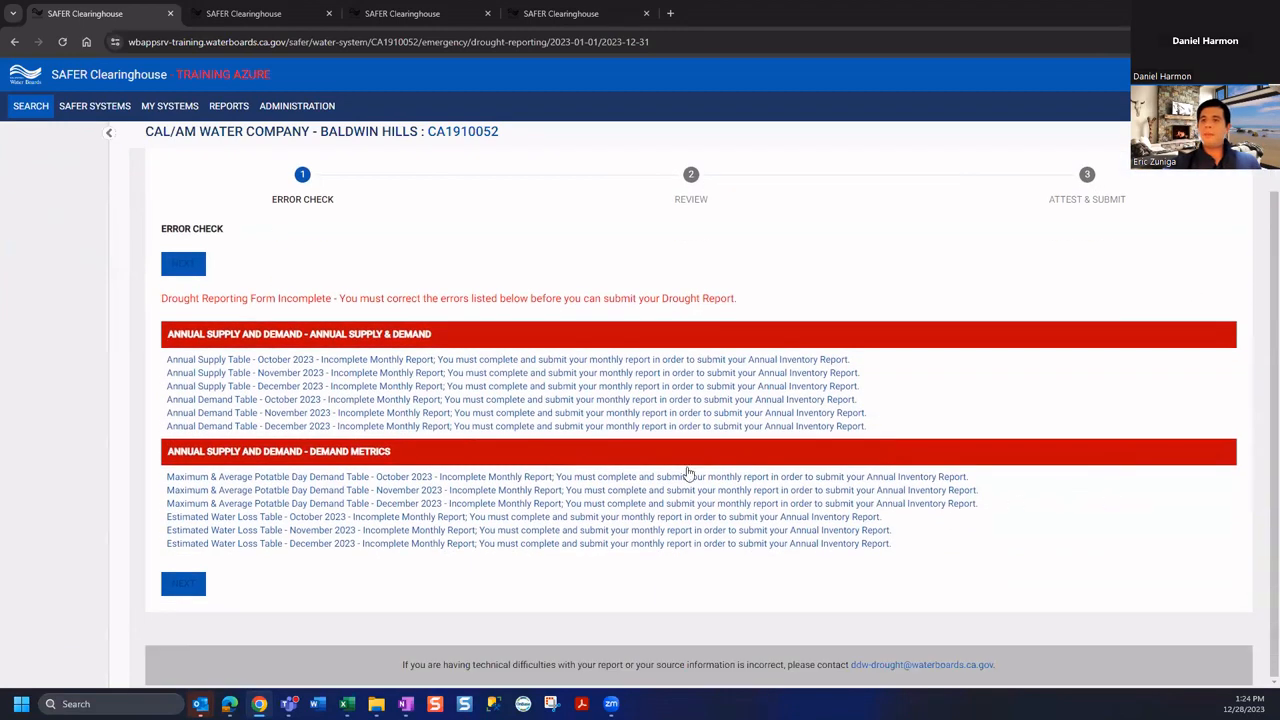
left_click(251, 519)
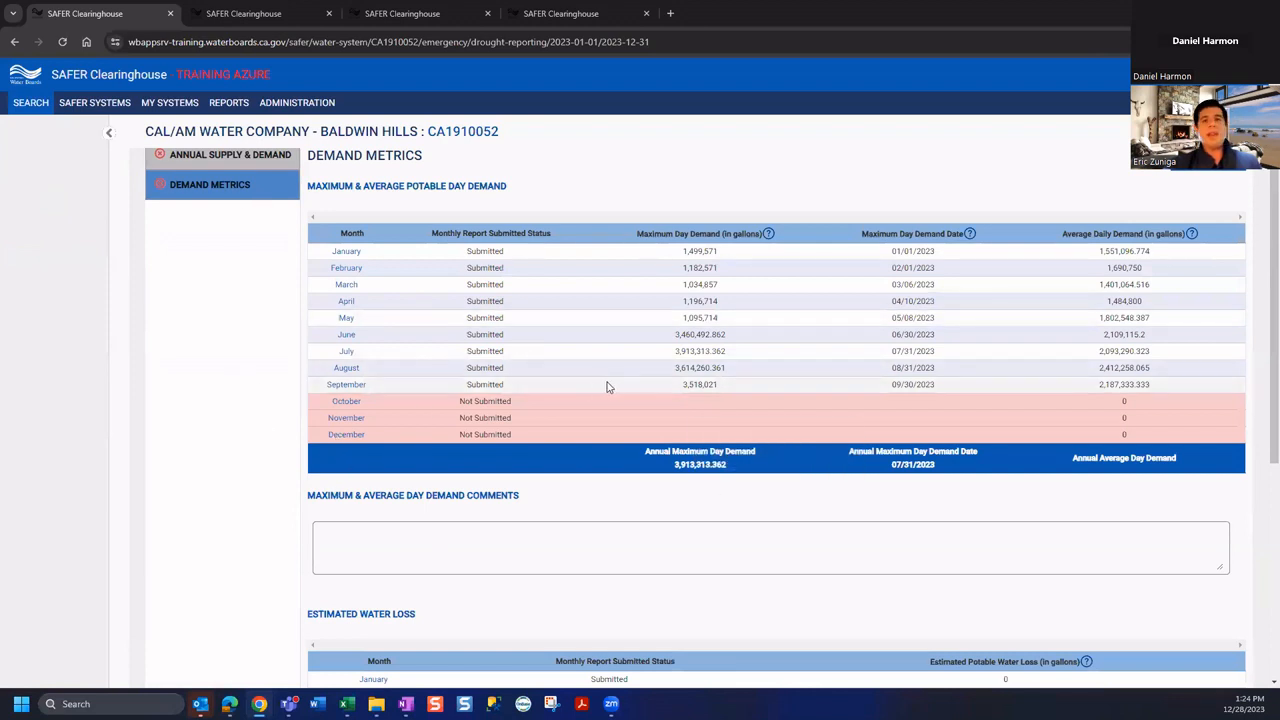
scroll(636, 581, "up", 3)
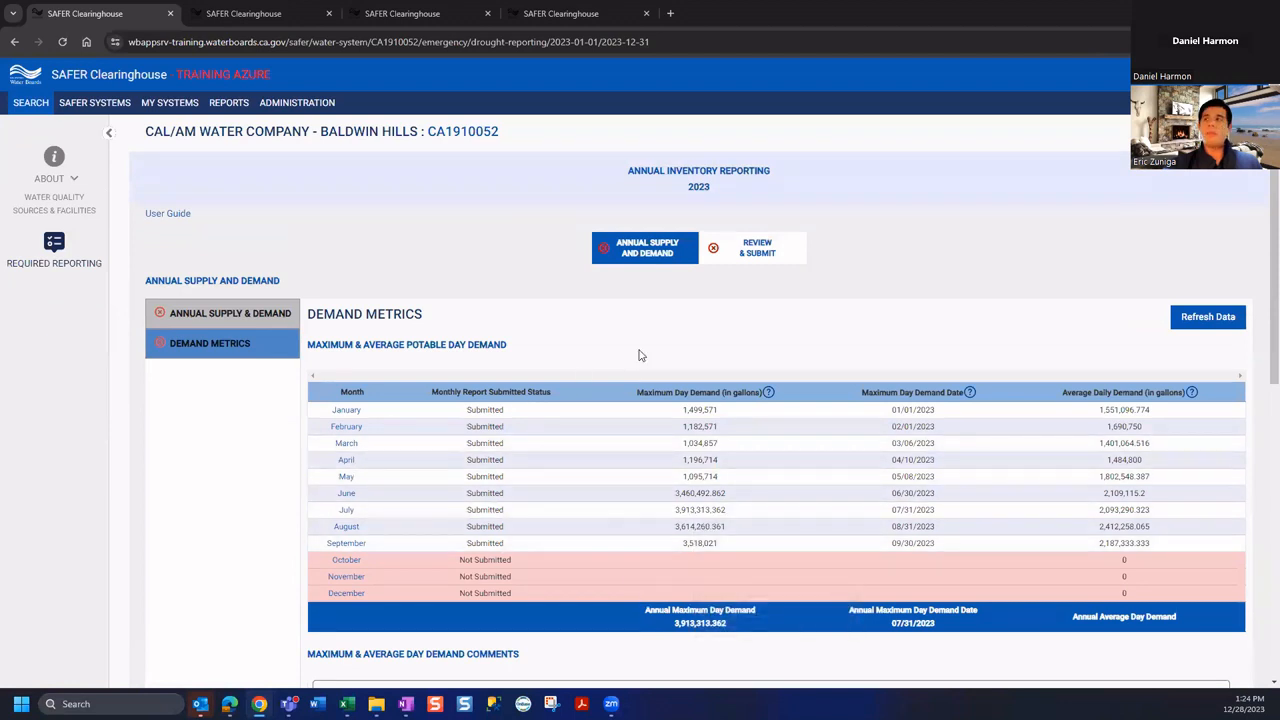
left_click(764, 257)
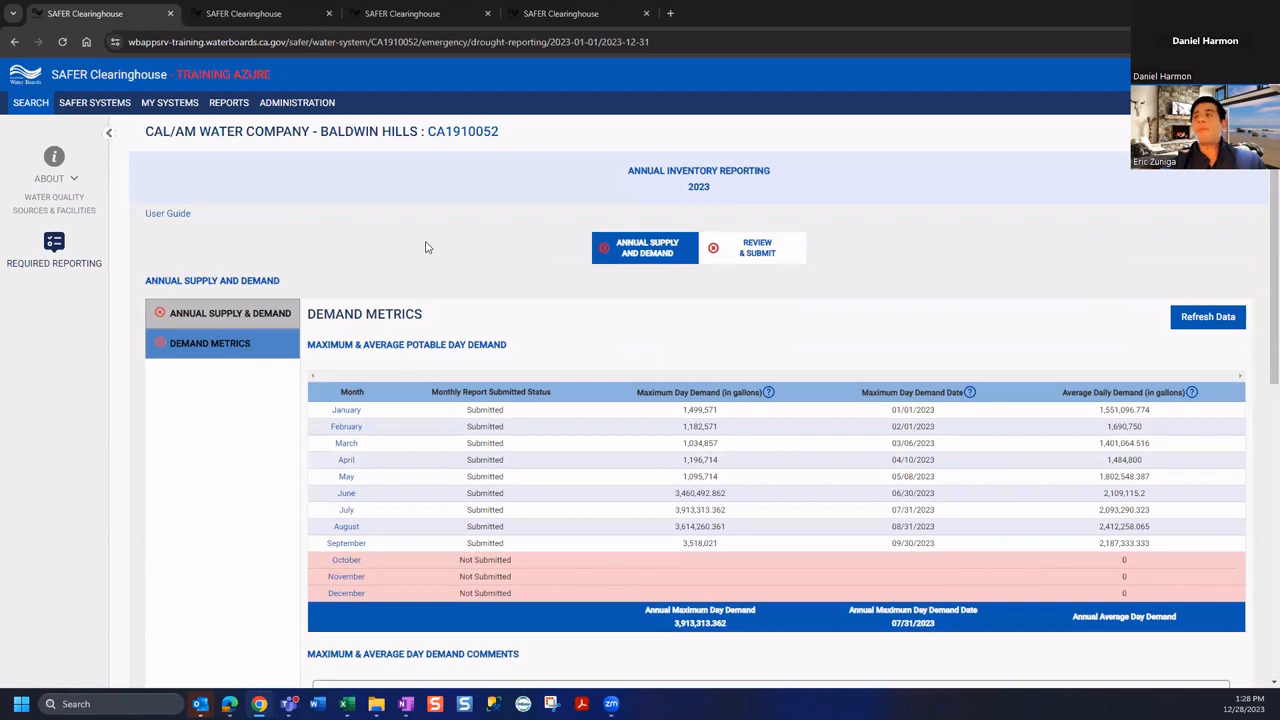
left_click(425, 14)
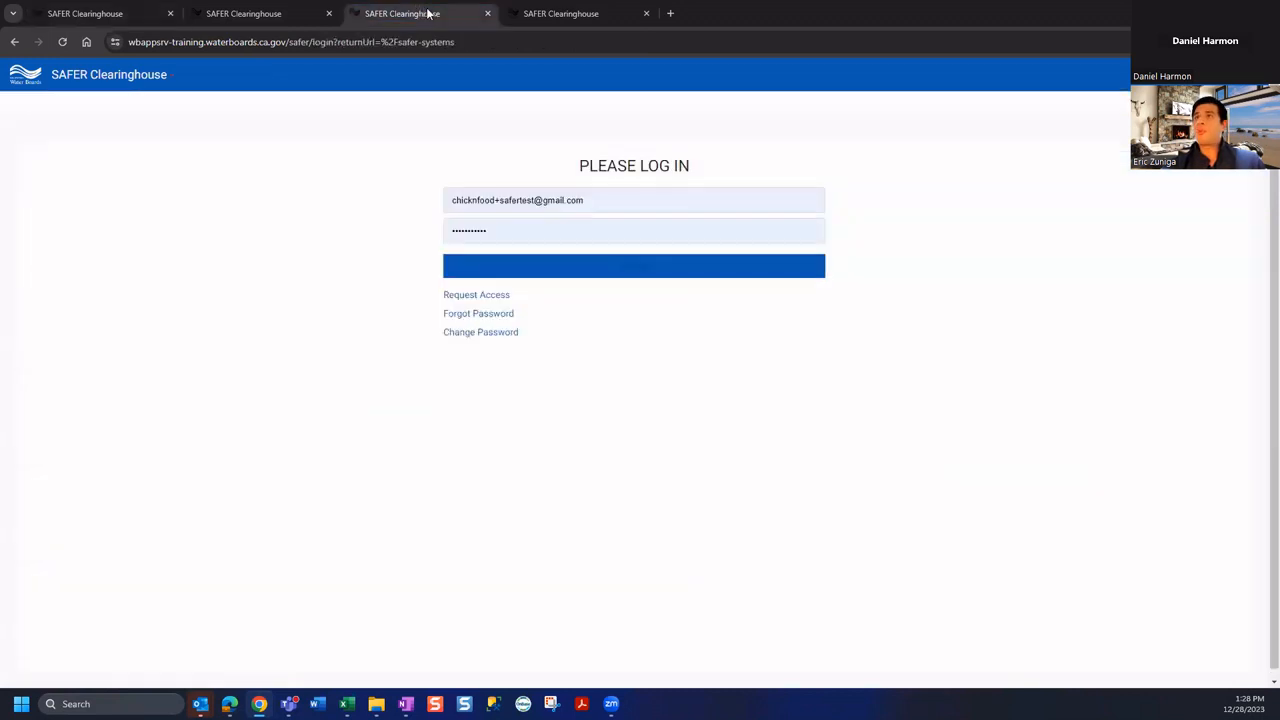
left_click(564, 13)
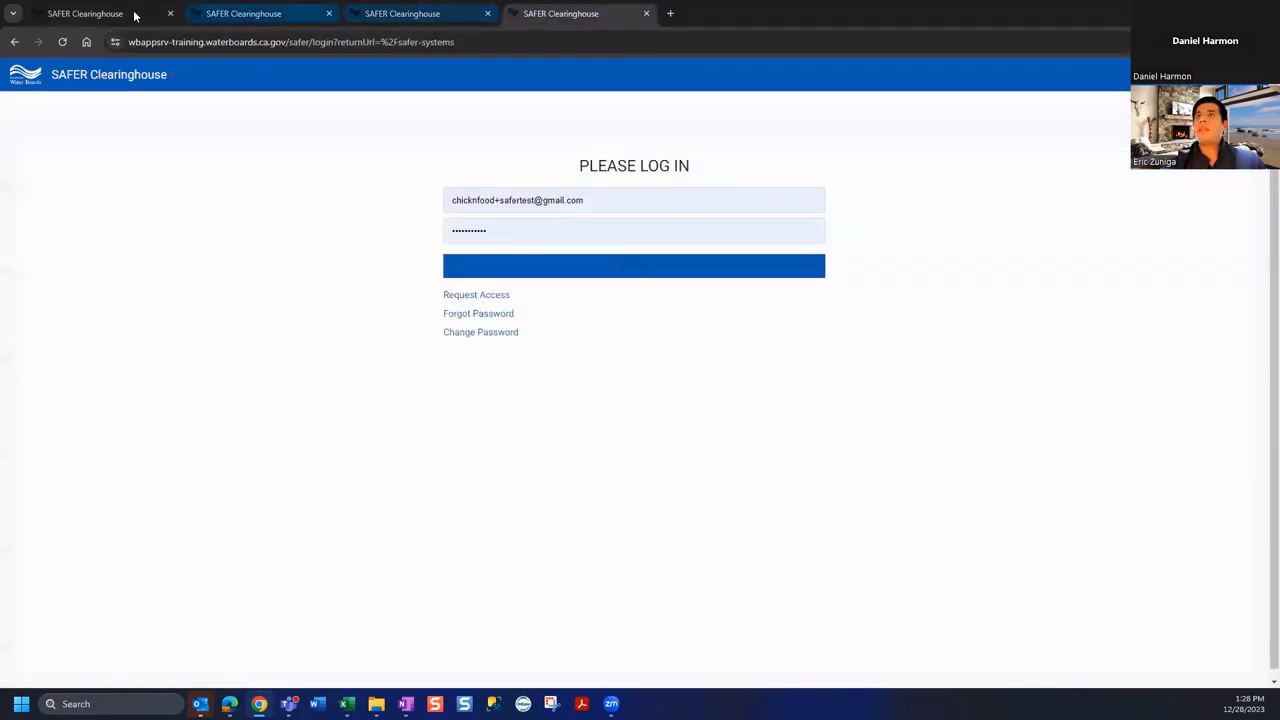
left_click(134, 14)
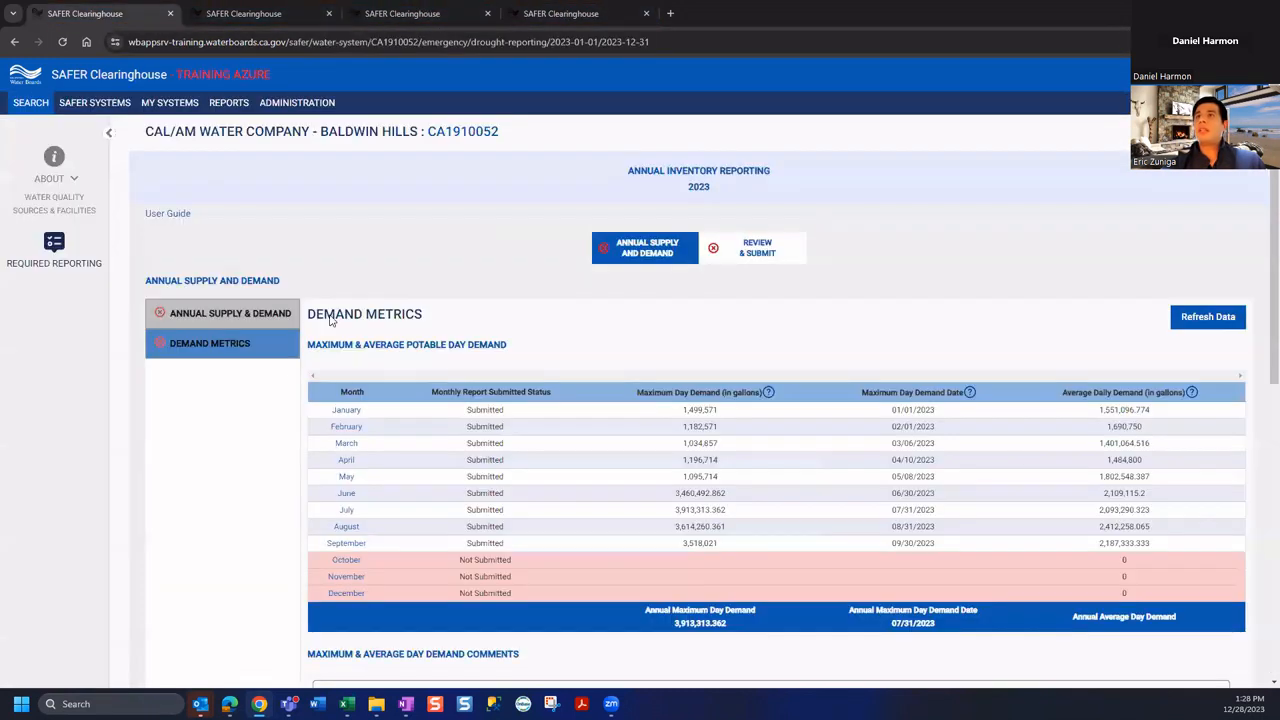
Filter My Systems to Doctor's Park Owners Association and open its 01/01/2023-12/31/2023 report
left_click(170, 110)
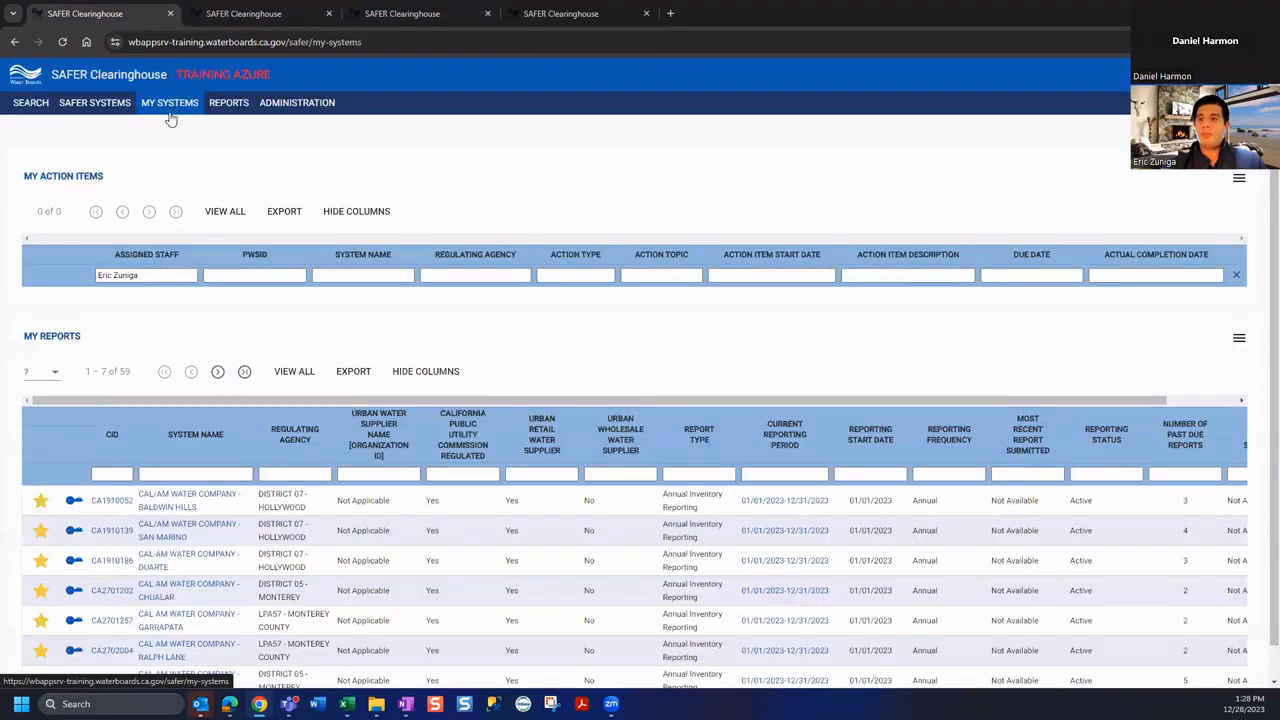
left_click(196, 474)
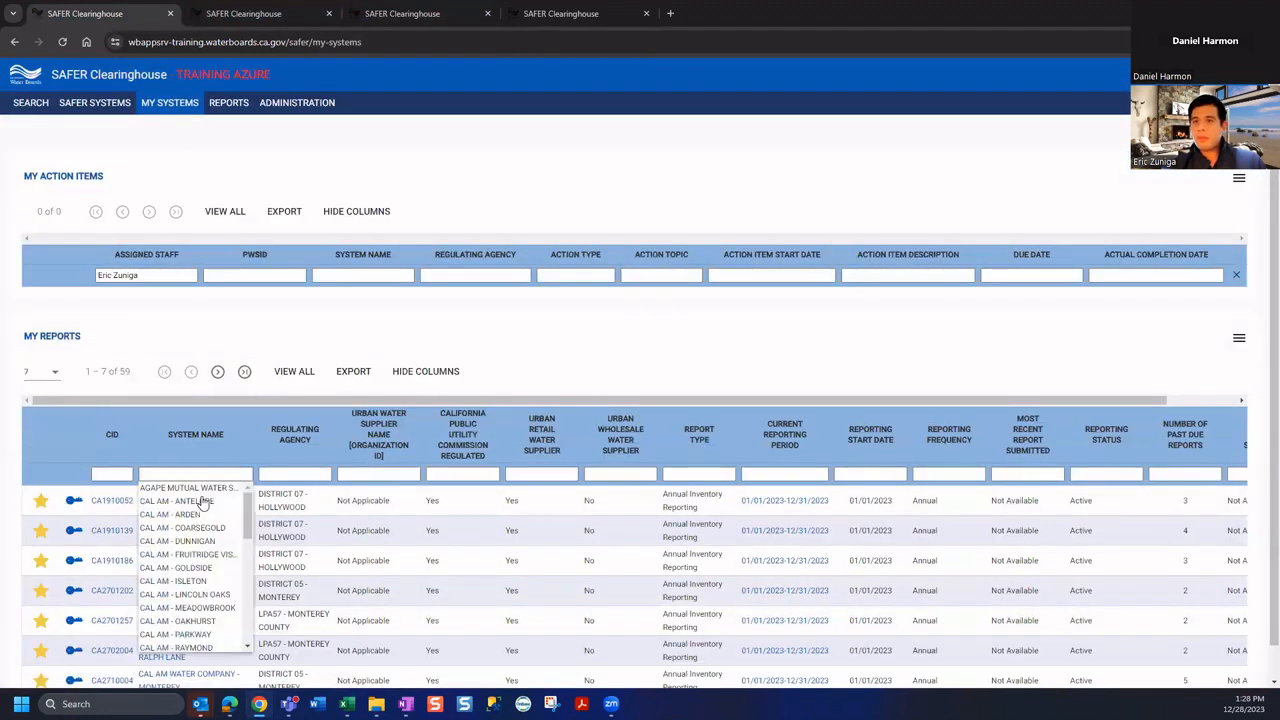
scroll(205, 505, "down", 5)
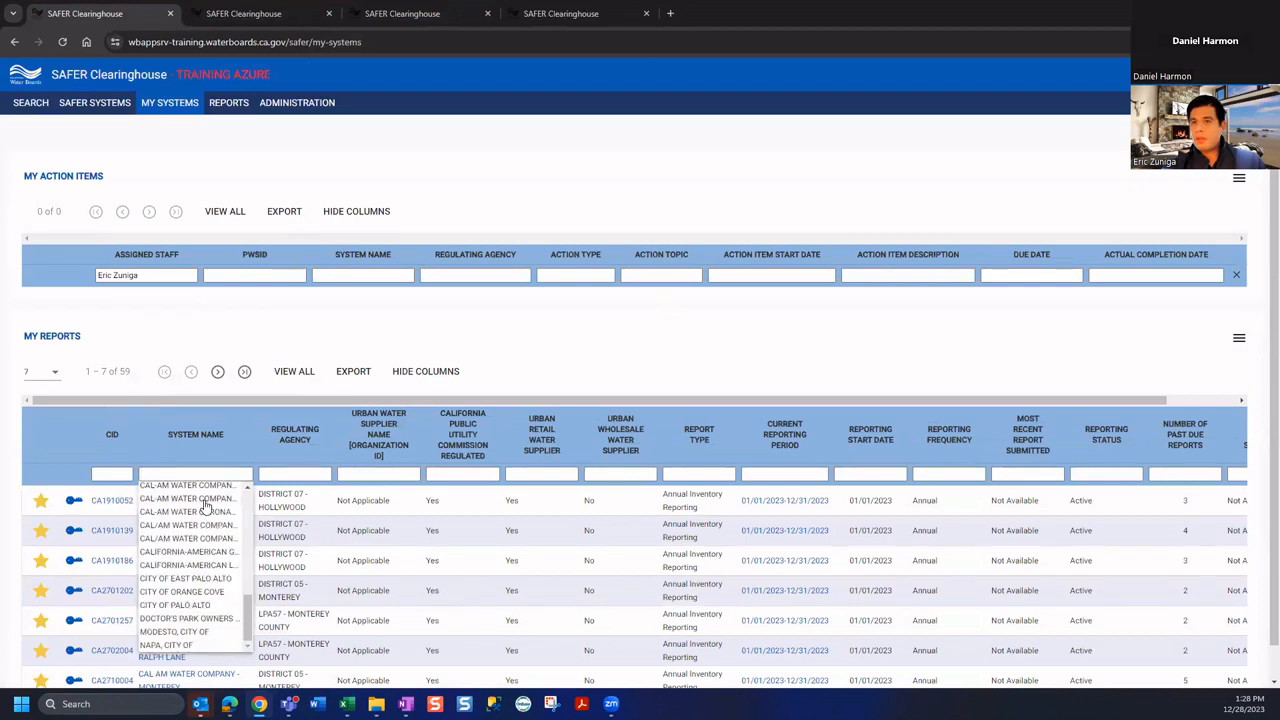
left_click(185, 622)
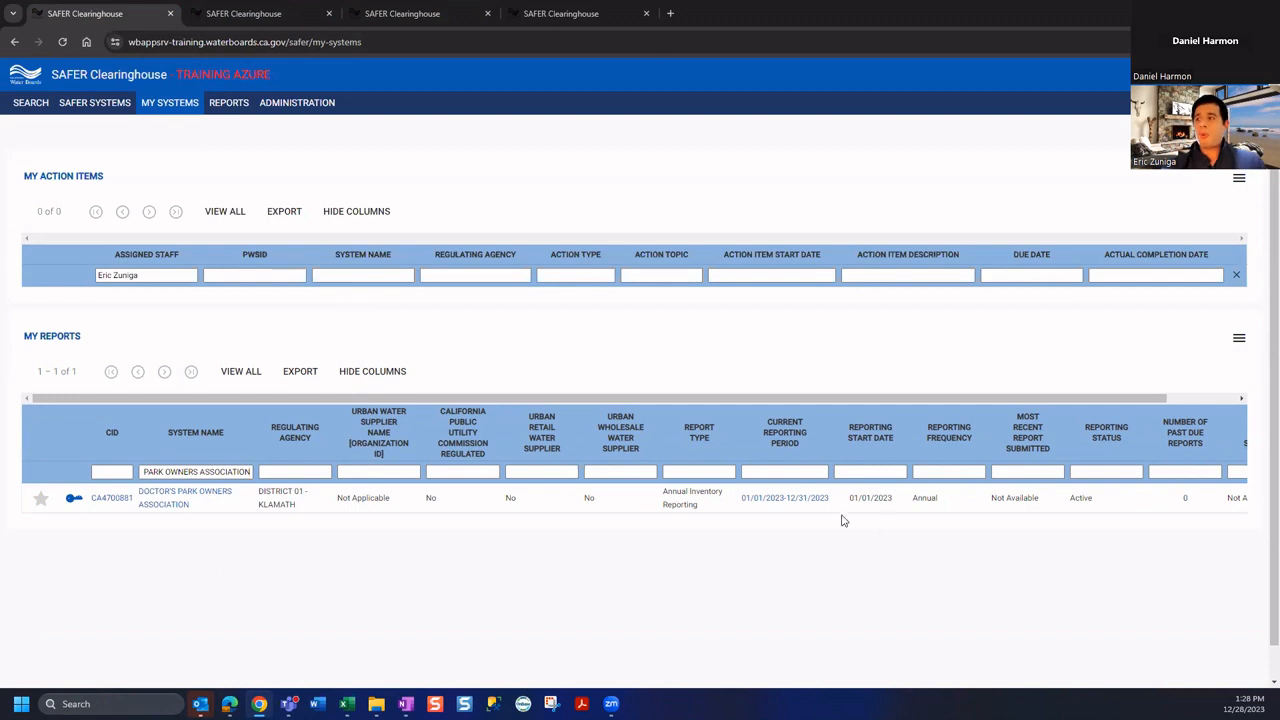
left_click(777, 505)
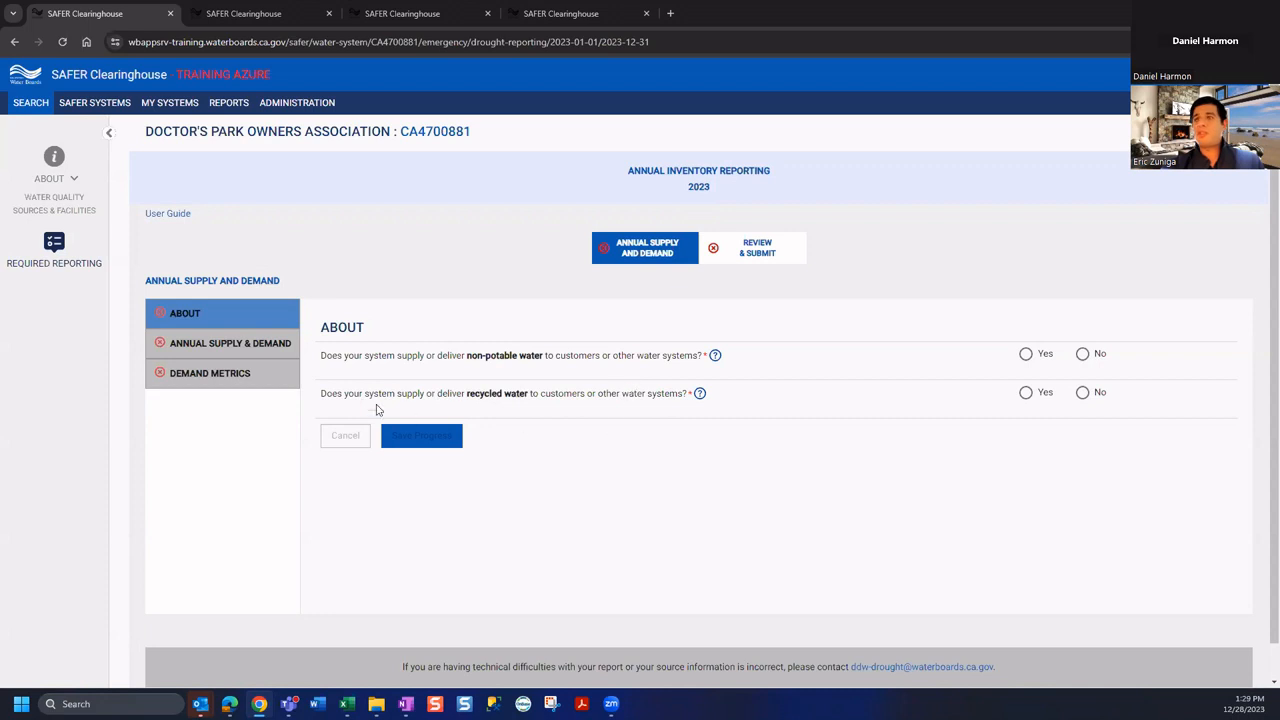
Answer No to the non-potable and recycled water questions and save the About section
left_click(1082, 354)
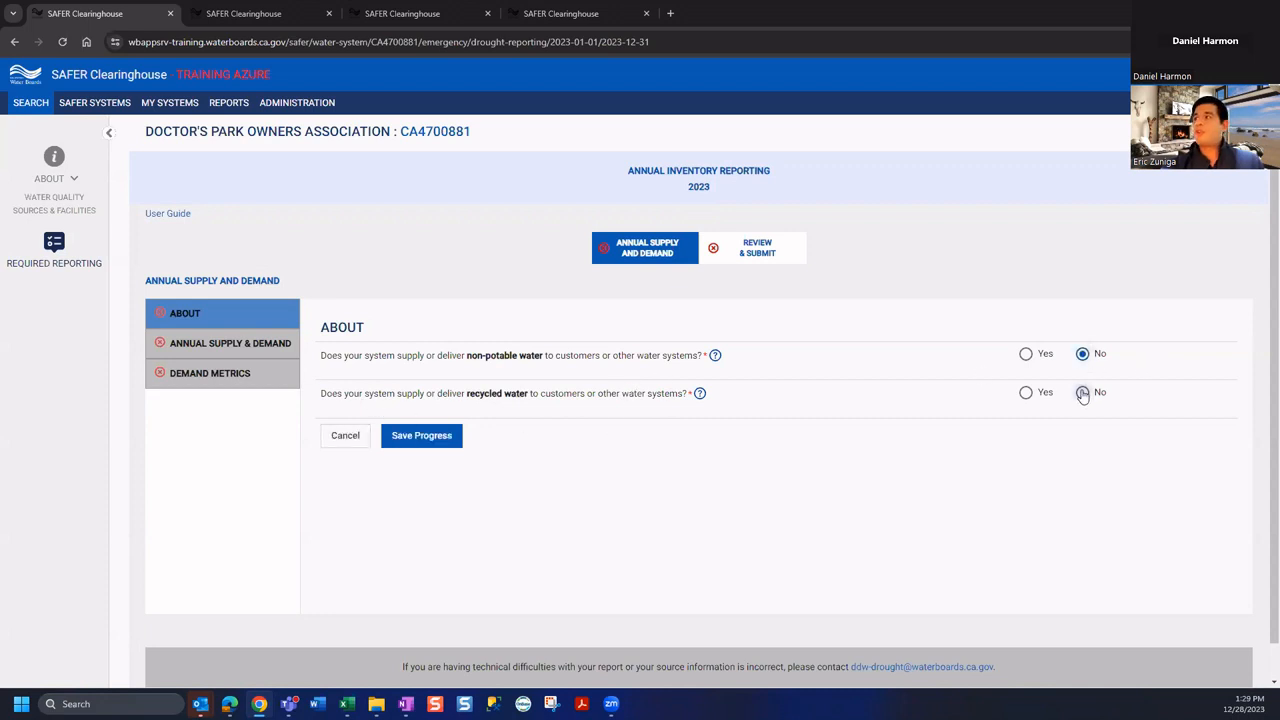
left_click(1082, 392)
left_click(200, 352)
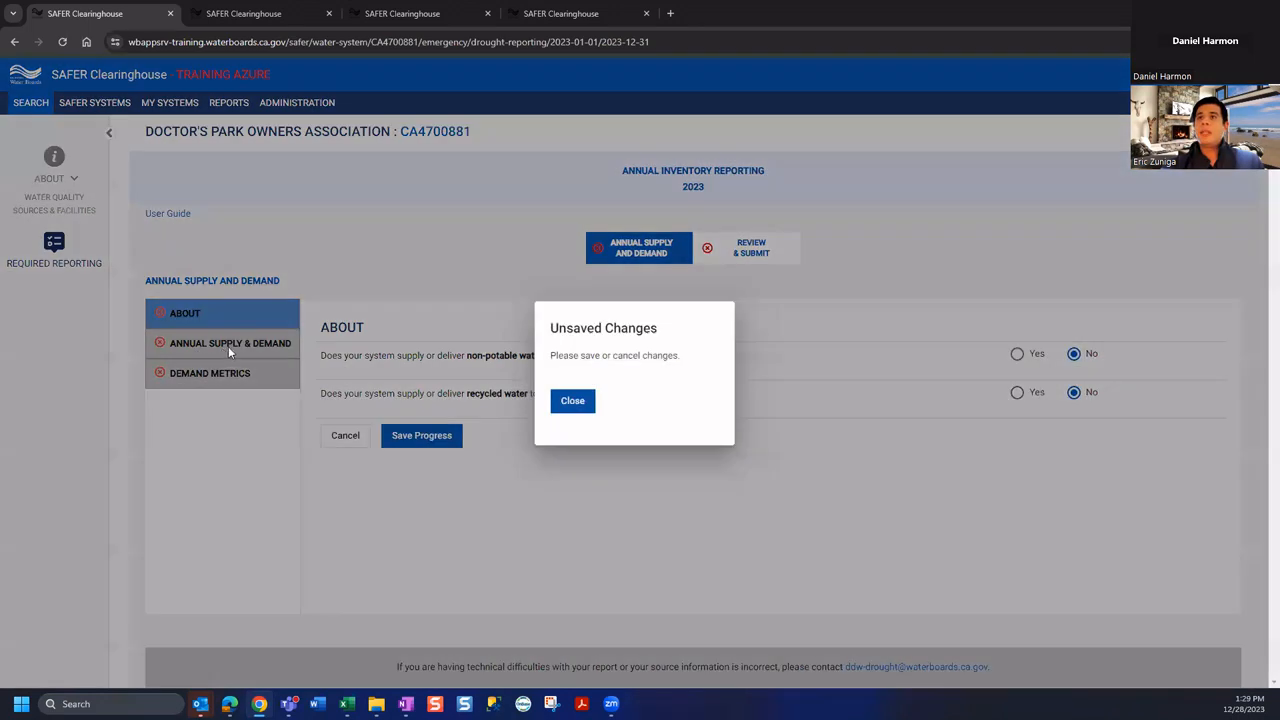
left_click(588, 404)
left_click(423, 436)
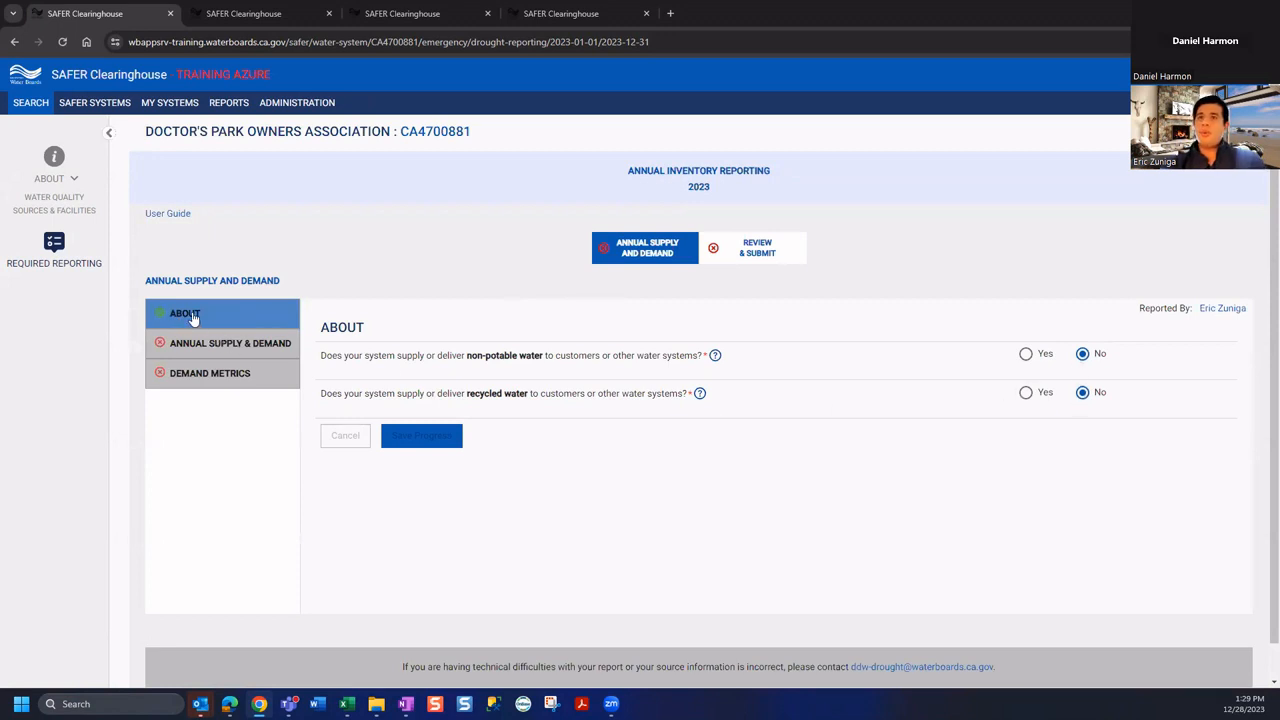
Open Annual Supply & Demand and inspect the blank monthly Groundwater Production fields
left_click(212, 345)
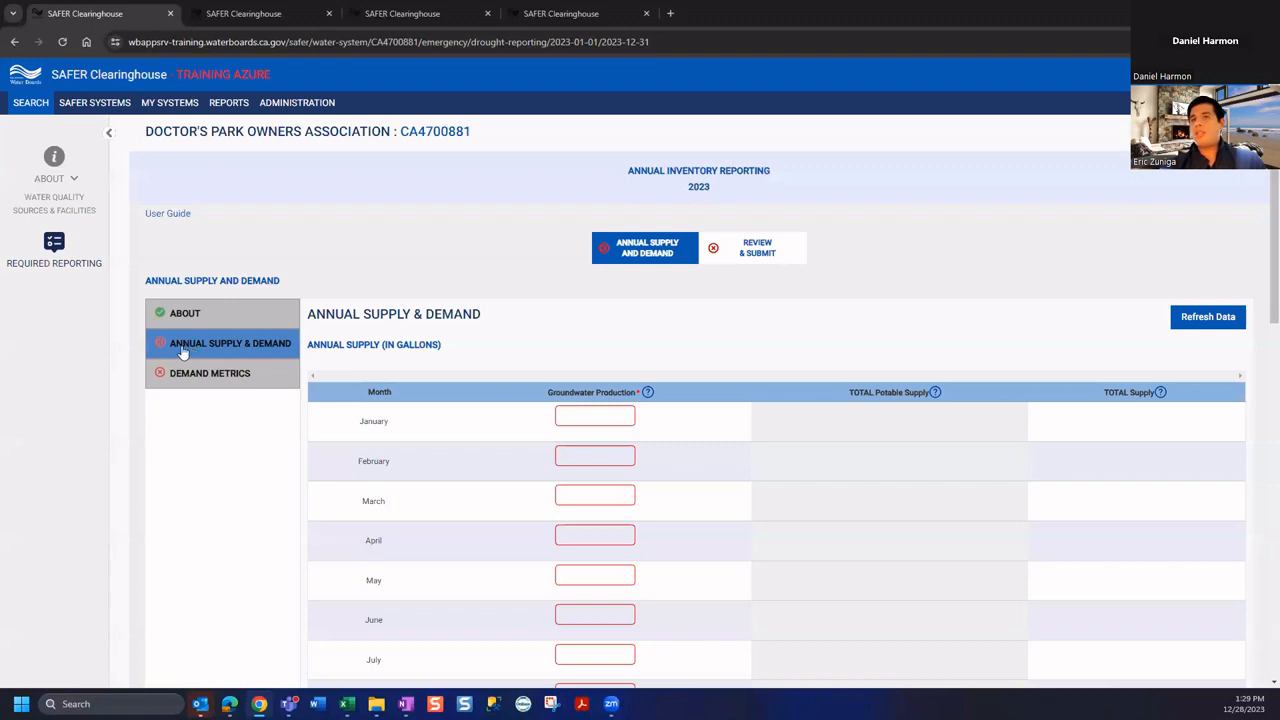
scroll(472, 359, "down", 1)
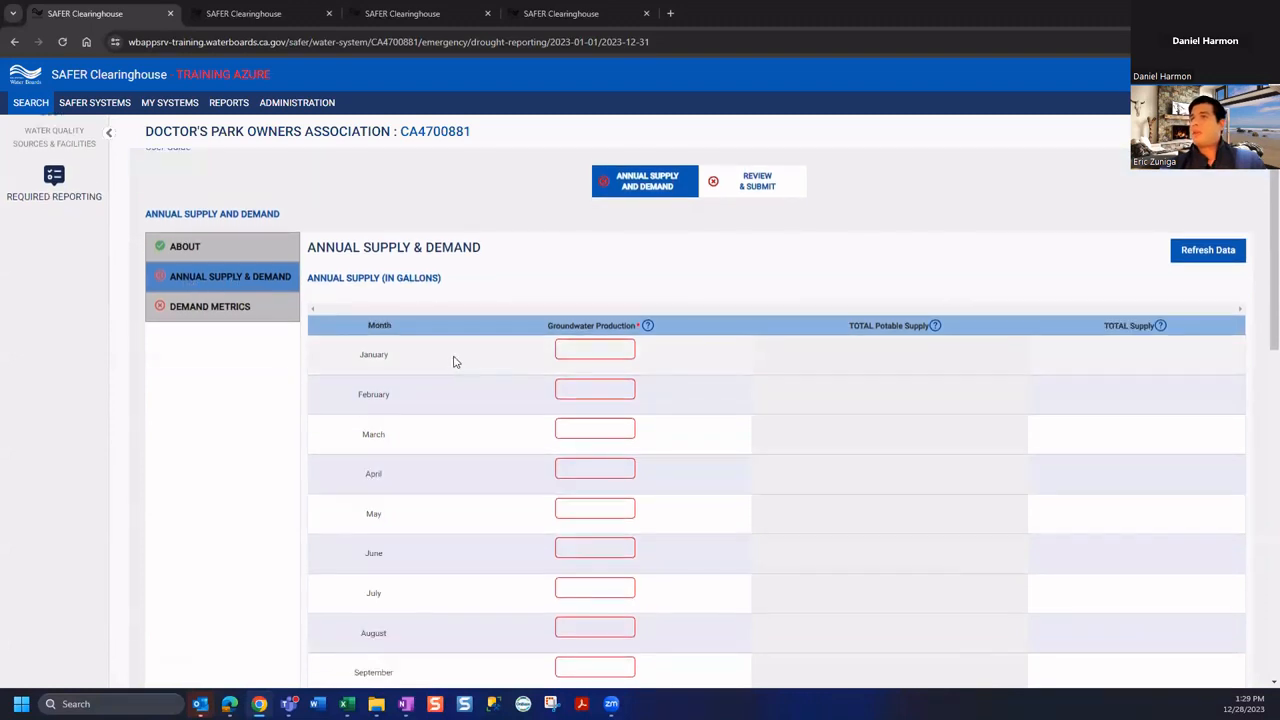
scroll(466, 352, "down", 2)
scroll(490, 329, "up", 1)
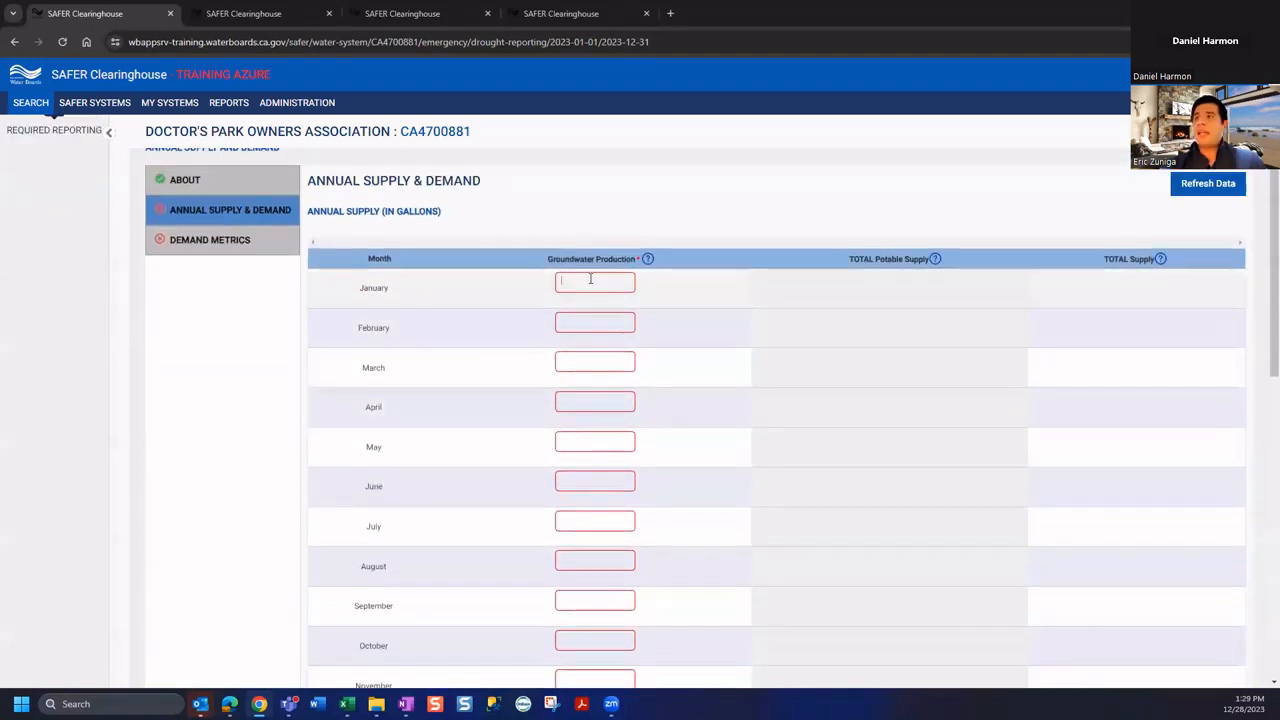
left_click(586, 320)
left_click(585, 361)
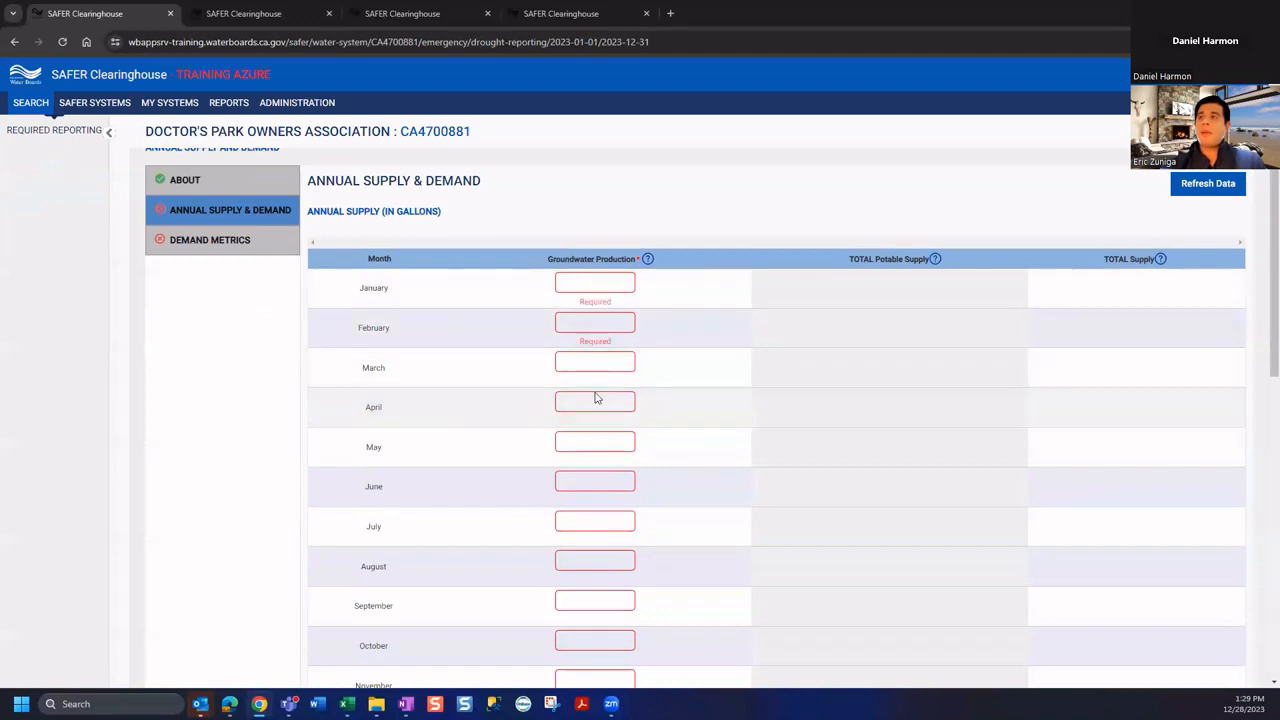
left_click(580, 282)
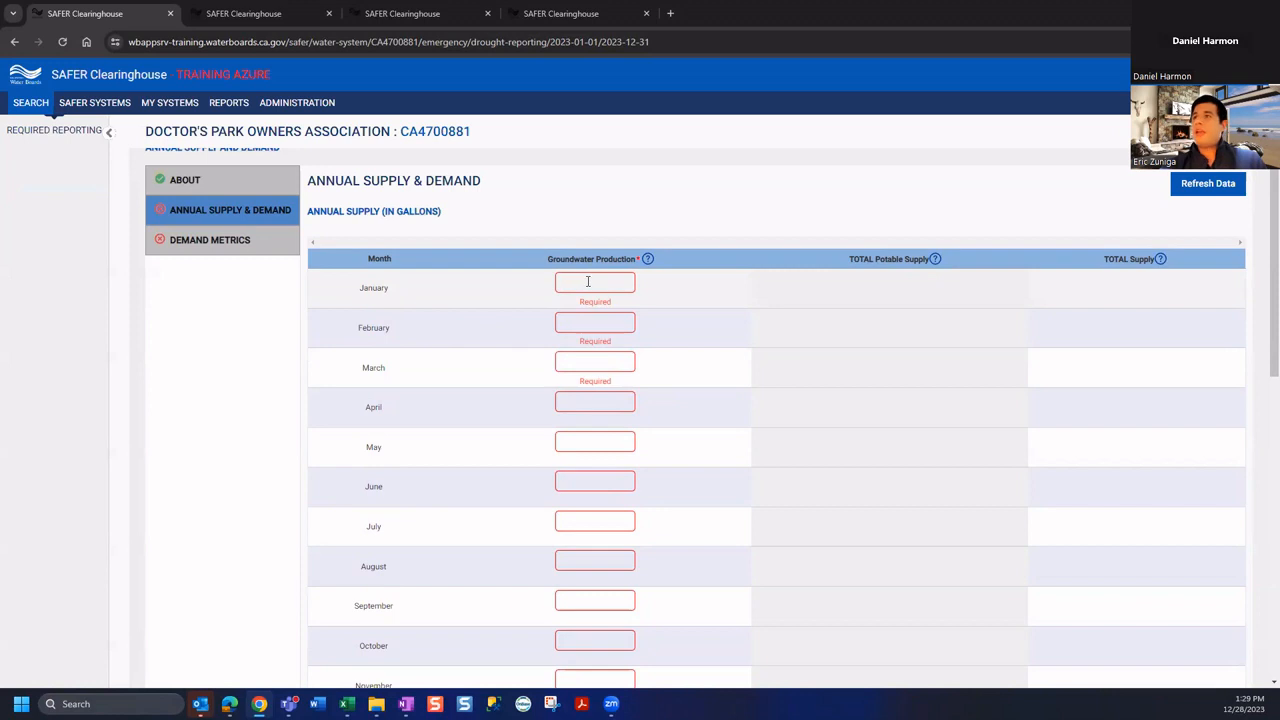
scroll(532, 302, "up", 2)
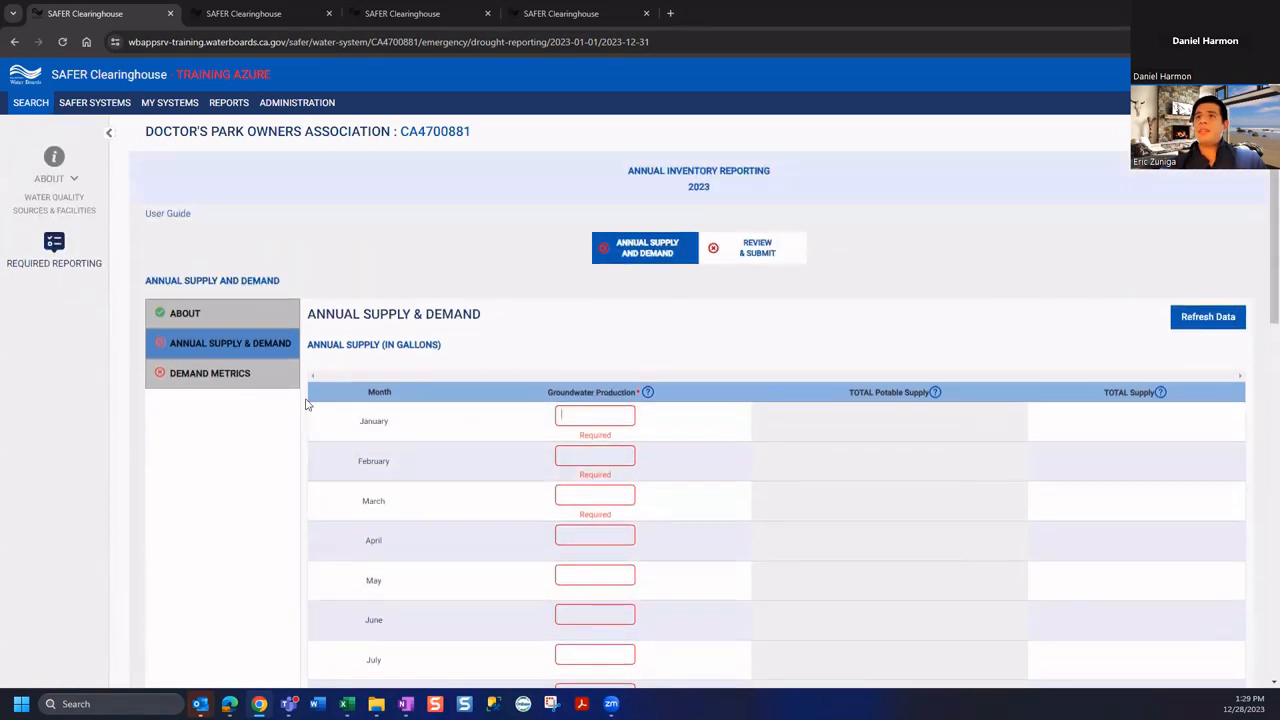
left_click_drag(146, 131, 472, 131)
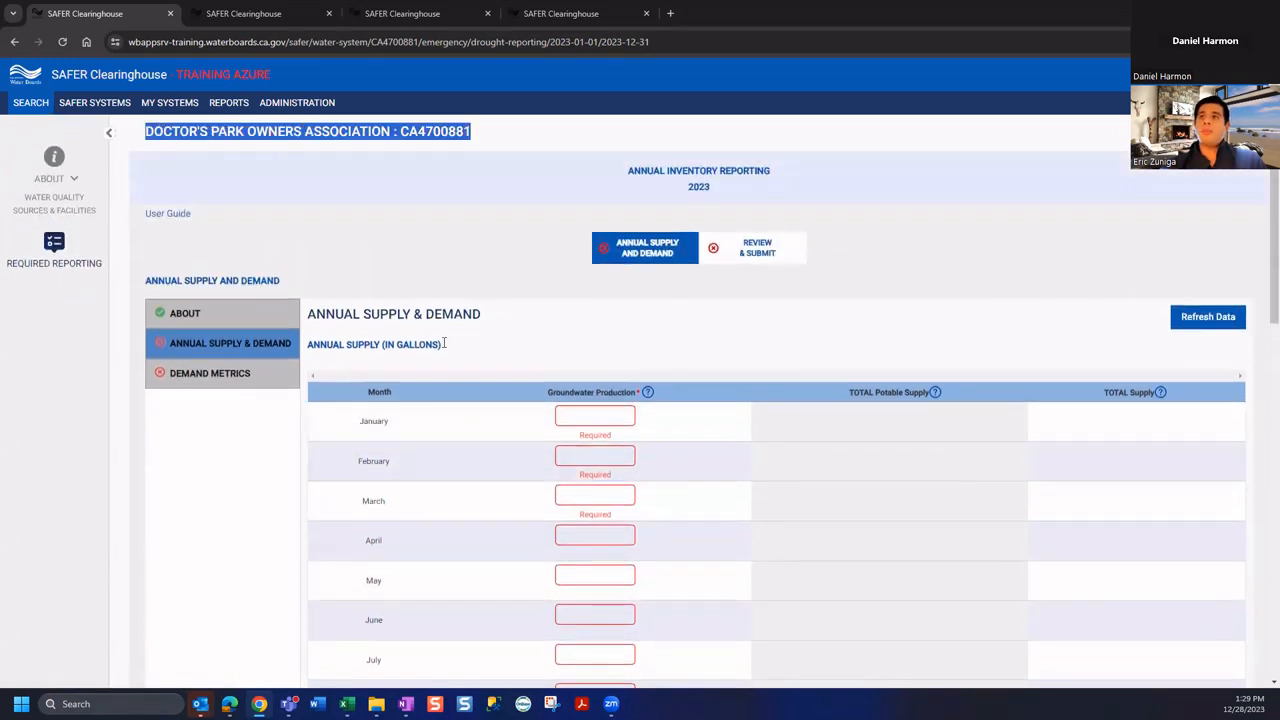
Review the January and February groundwater entries and scroll down to the Annual Demand section
left_click(586, 412)
scroll(610, 490, "down", 4)
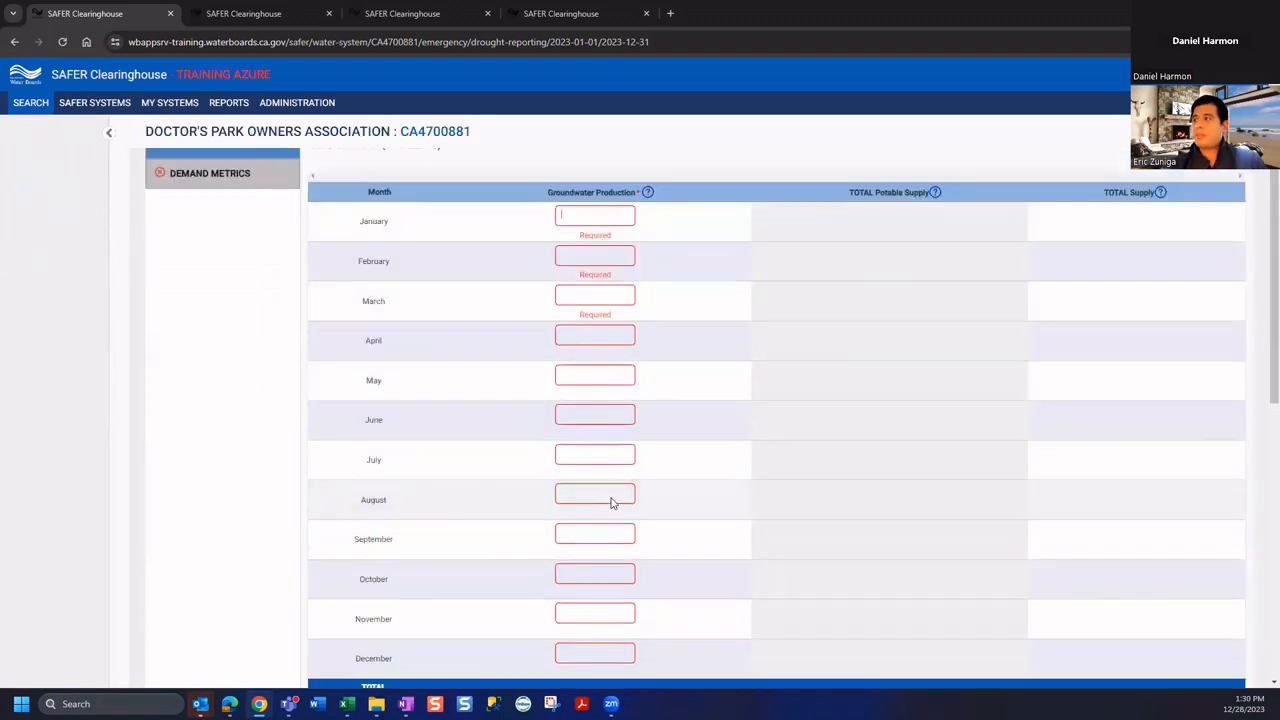
scroll(607, 490, "up", 5)
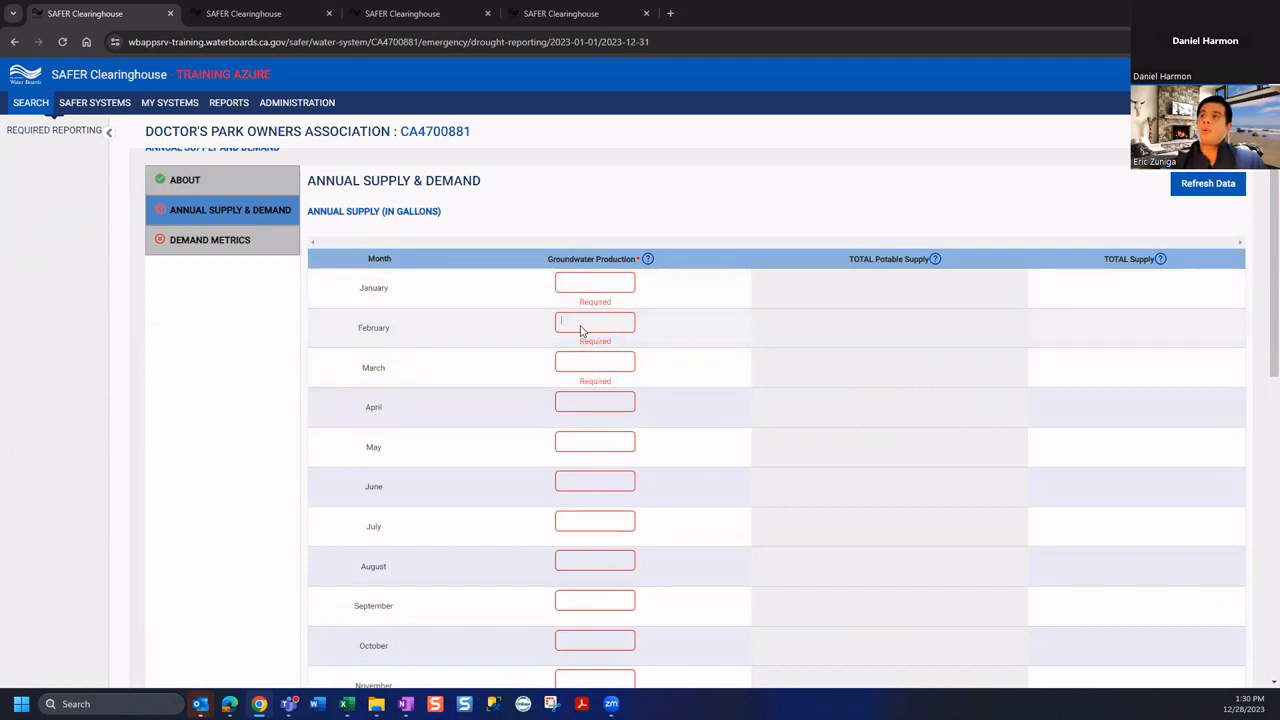
scroll(606, 345, "down", 2)
scroll(603, 340, "down", 1)
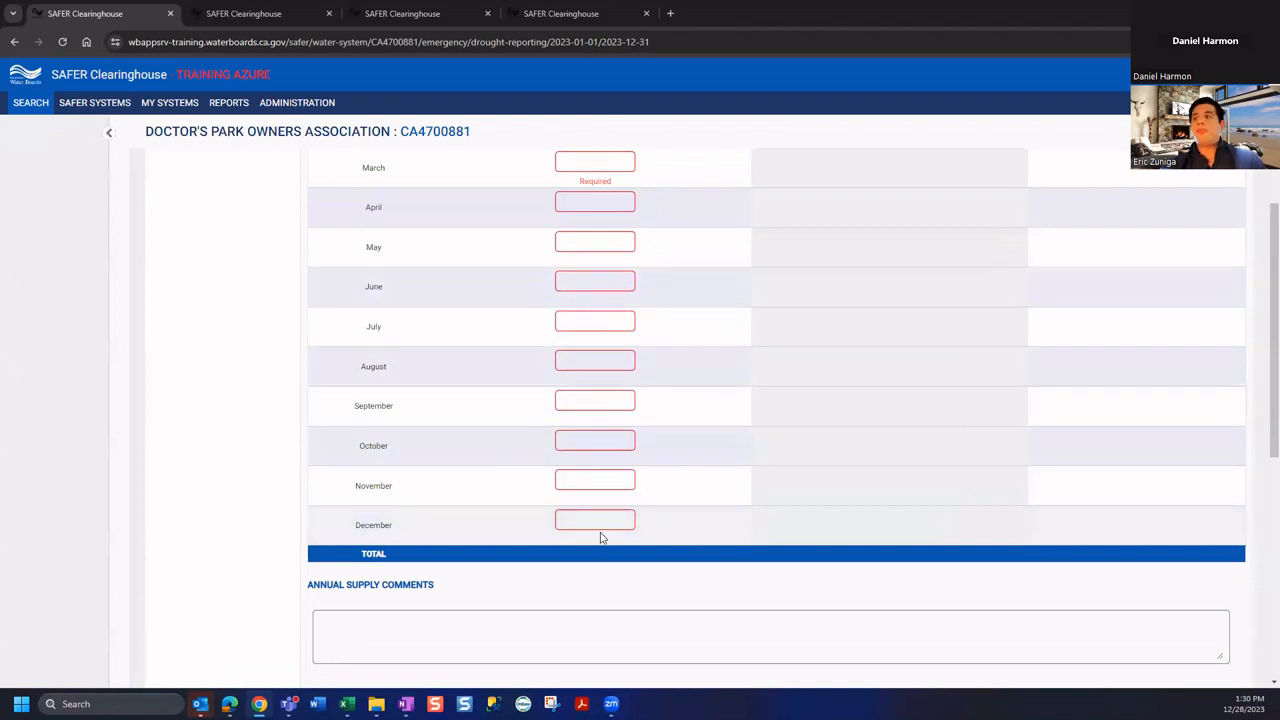
scroll(605, 535, "up", 1)
scroll(607, 535, "up", 2)
scroll(607, 535, "down", 6)
scroll(607, 530, "up", 5)
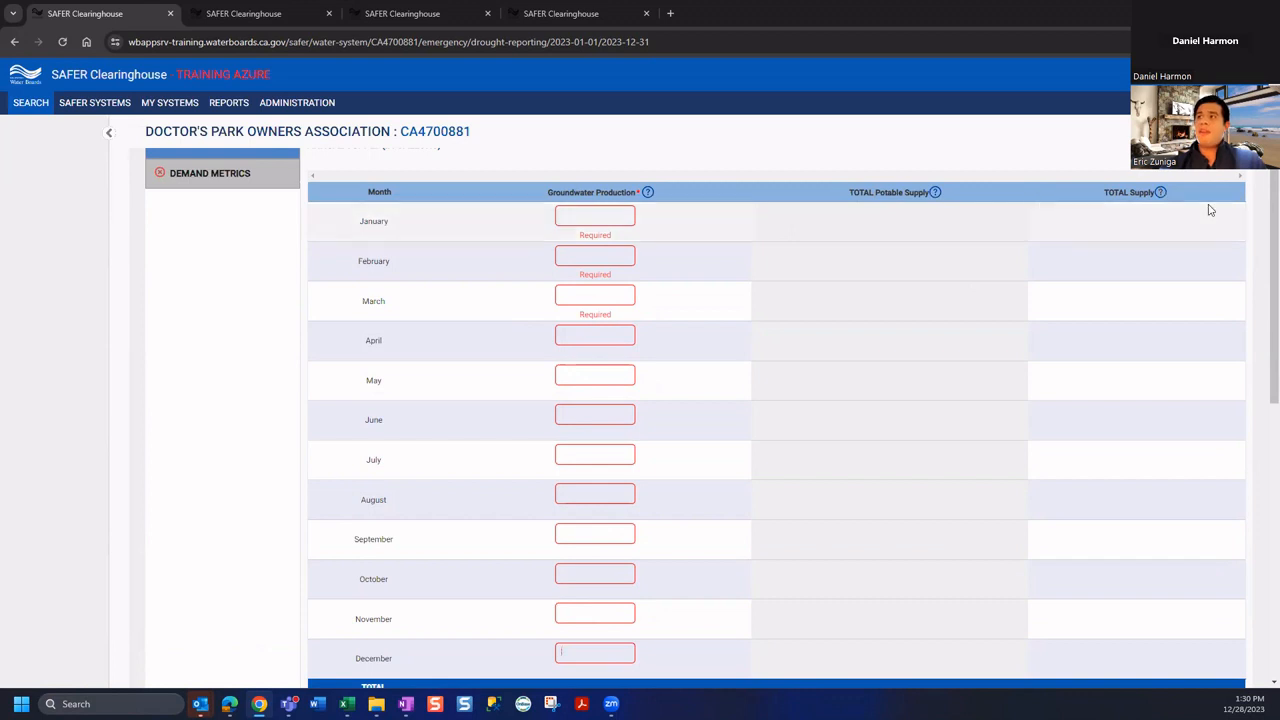
left_click(585, 220)
left_click(587, 262)
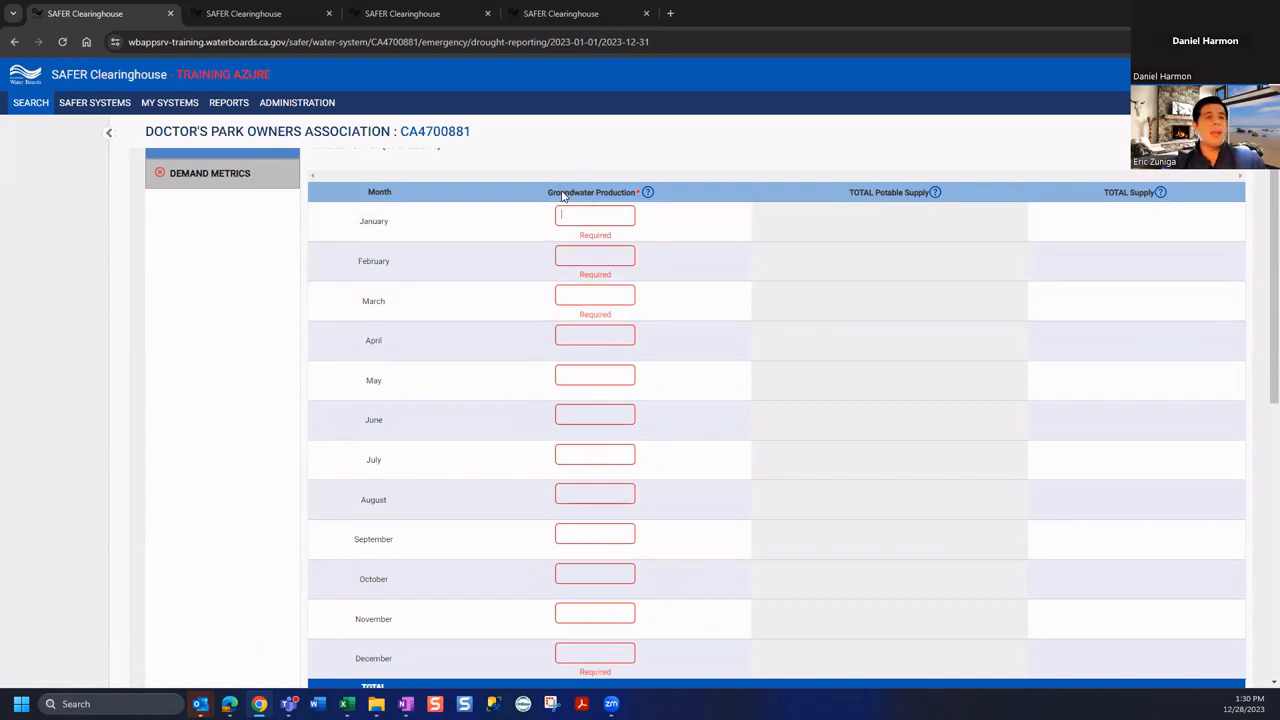
scroll(591, 451, "down", 4)
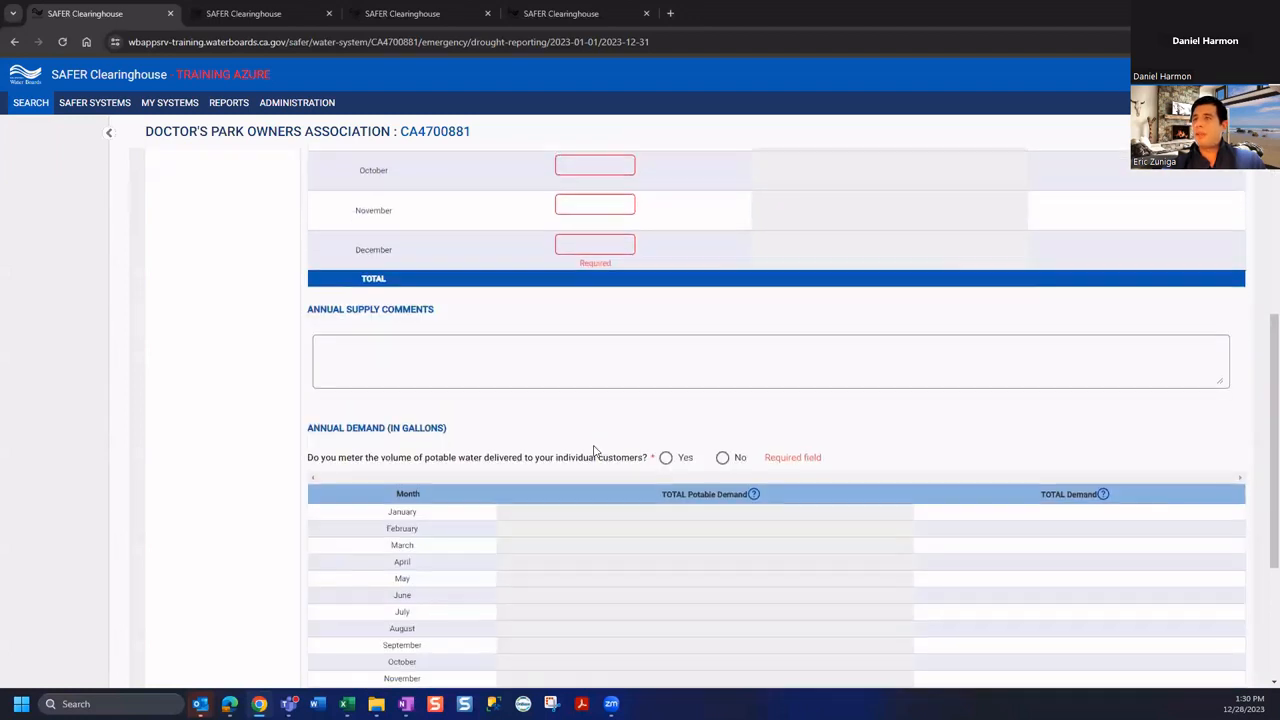
scroll(594, 451, "down", 2)
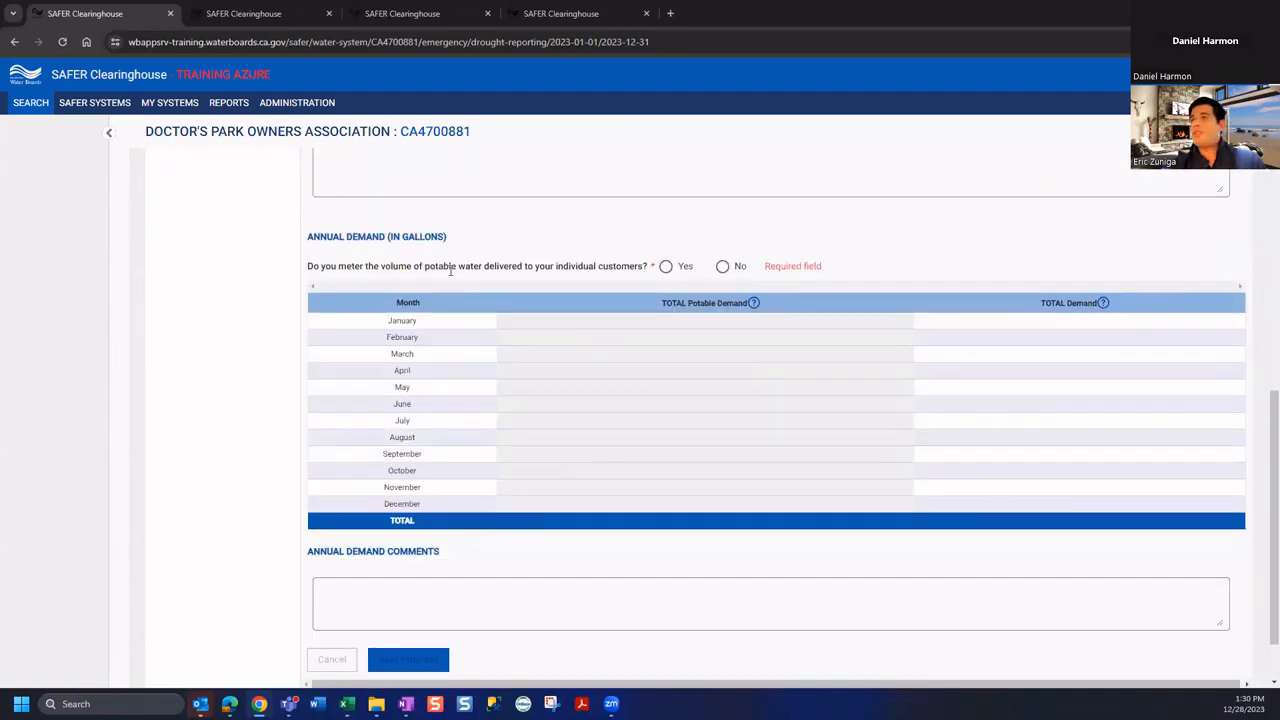
Answer No on metering potable deliveries to preview Total Potable Demand, then switch to Yes
left_click(722, 266)
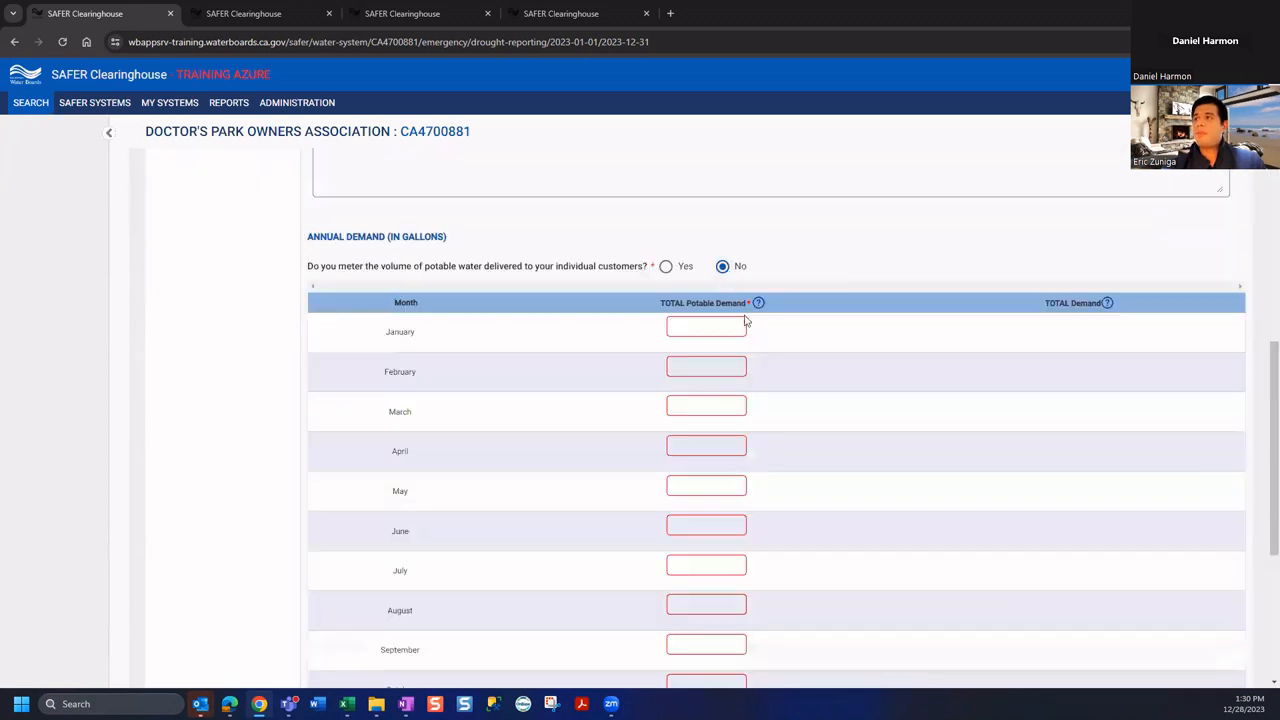
scroll(750, 460, "down", 1)
left_click(681, 192)
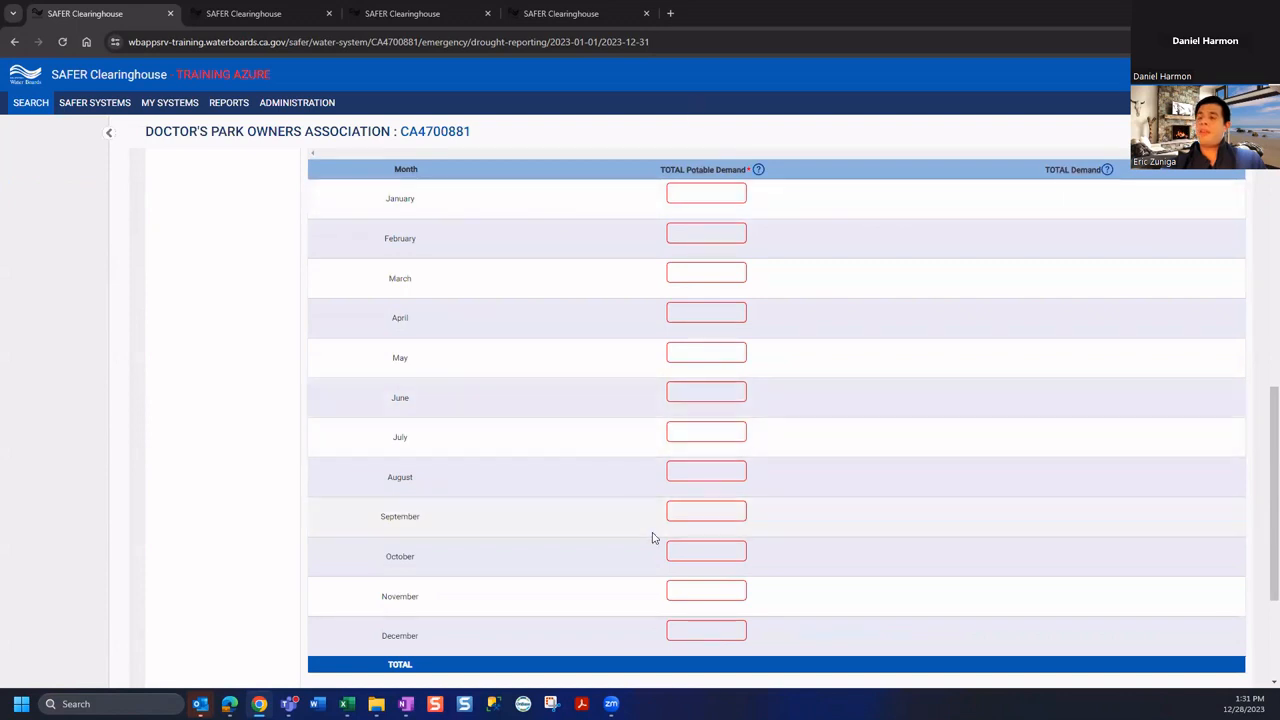
scroll(680, 545, "down", 1)
scroll(710, 556, "up", 2)
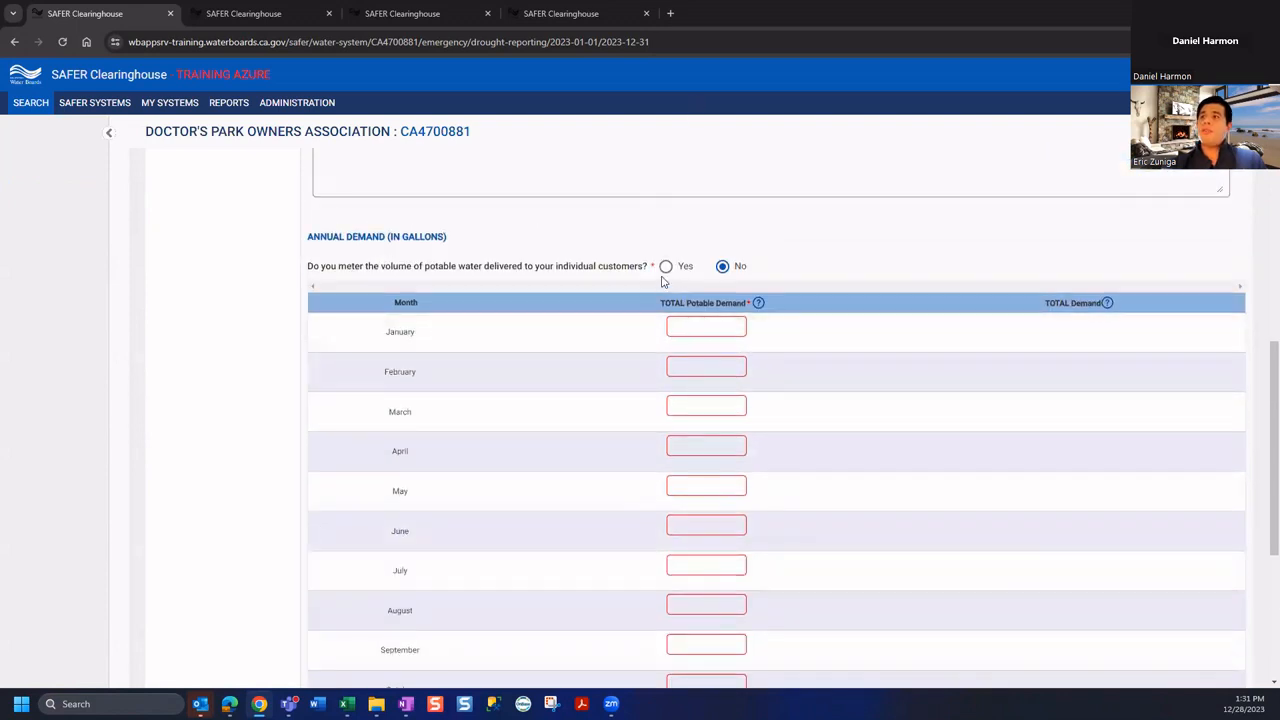
left_click(668, 270)
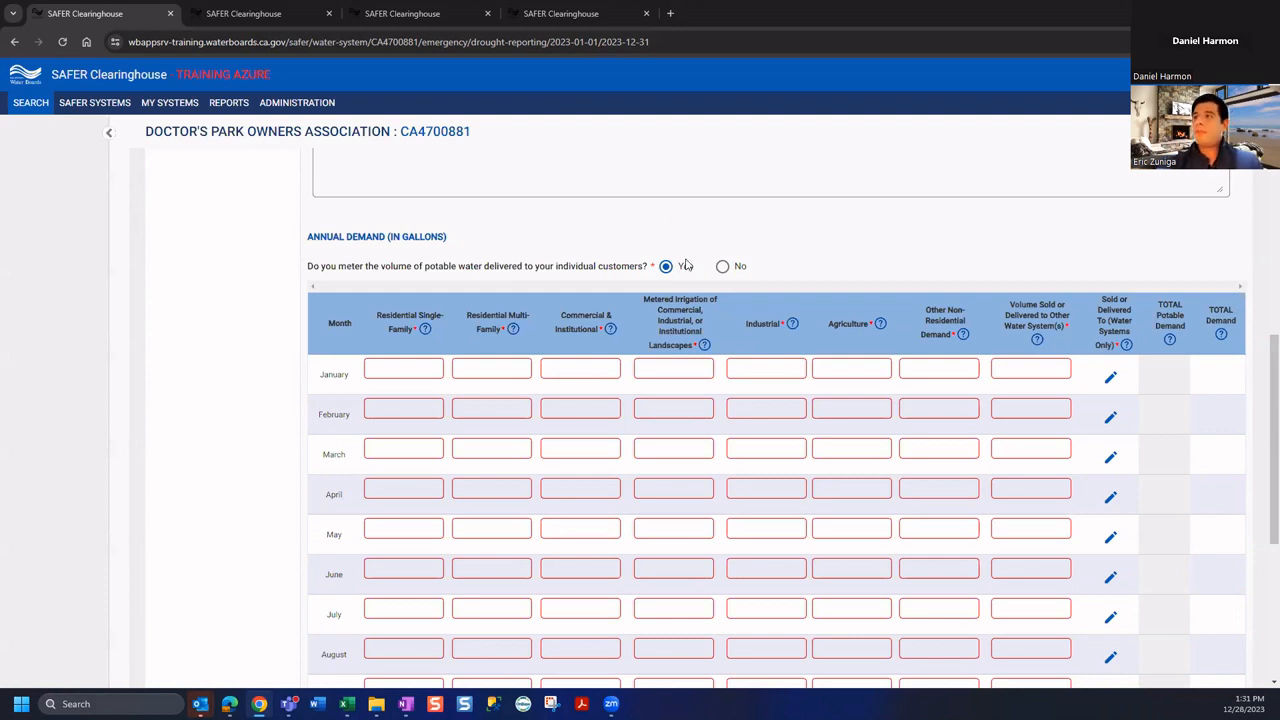
scroll(770, 456, "down", 1)
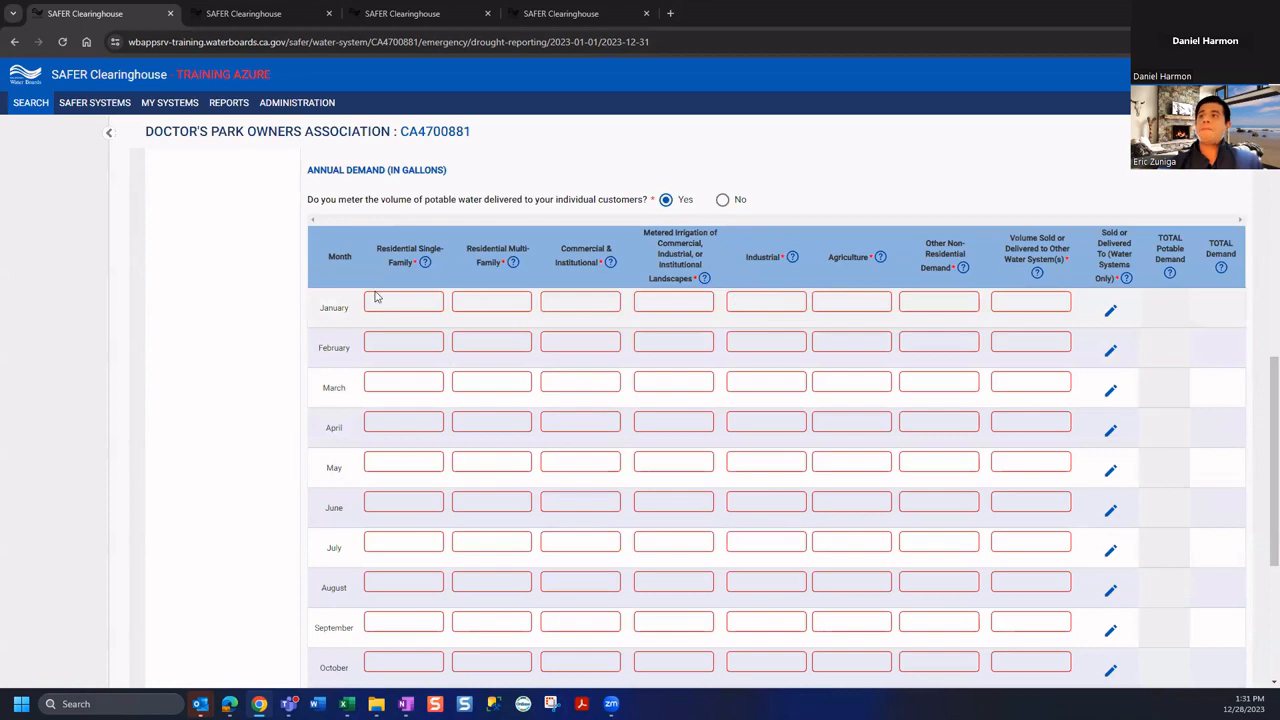
scroll(401, 235, "down", 1)
scroll(683, 371, "down", 3)
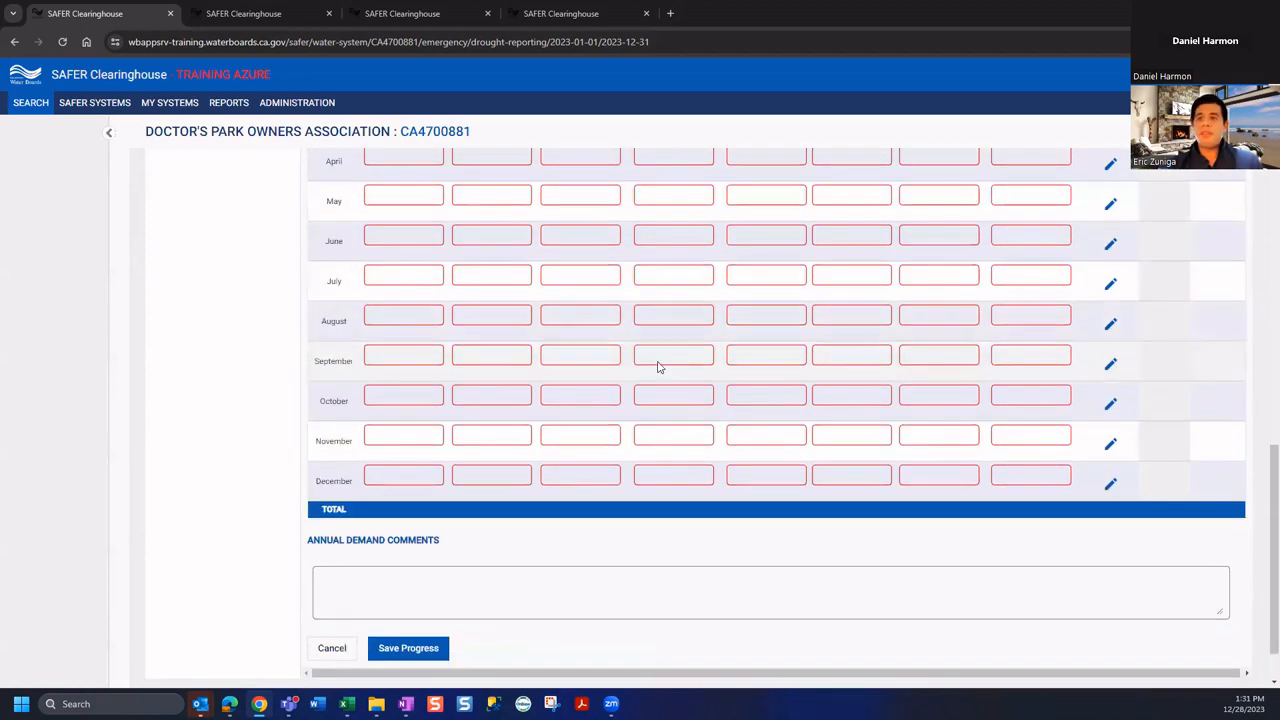
scroll(657, 366, "up", 3)
scroll(657, 370, "up", 1)
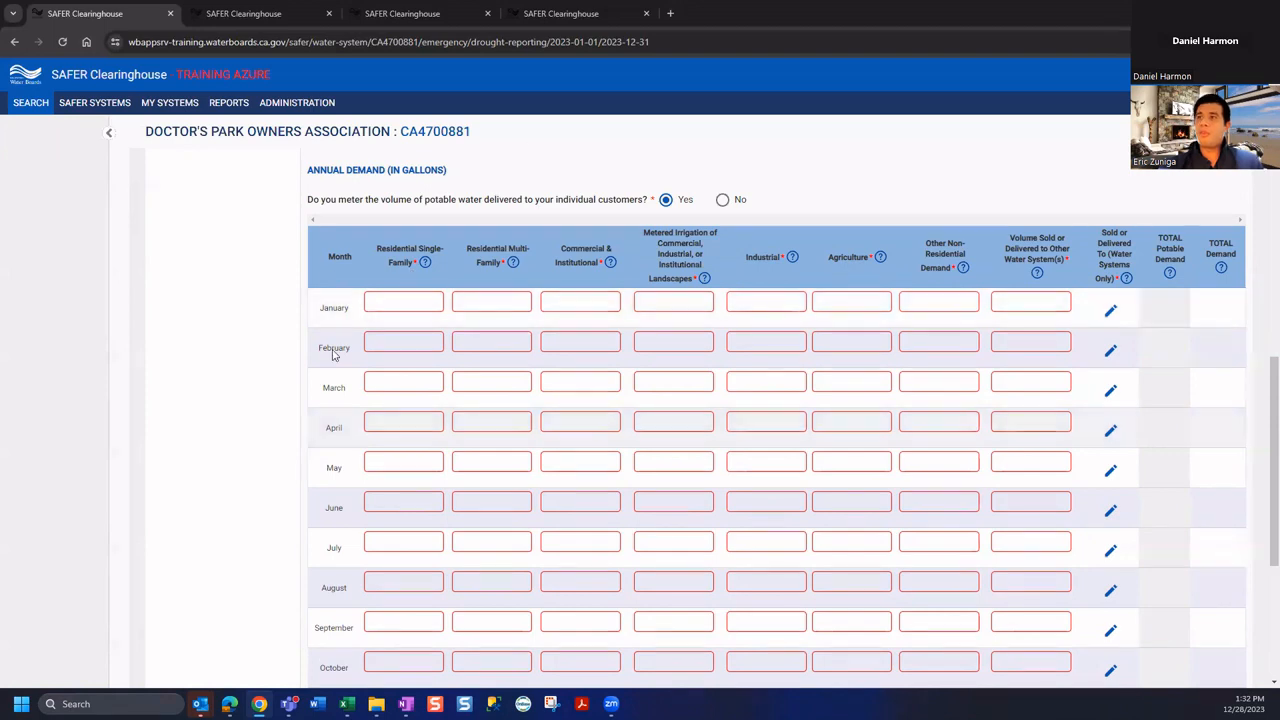
scroll(646, 316, "down", 3)
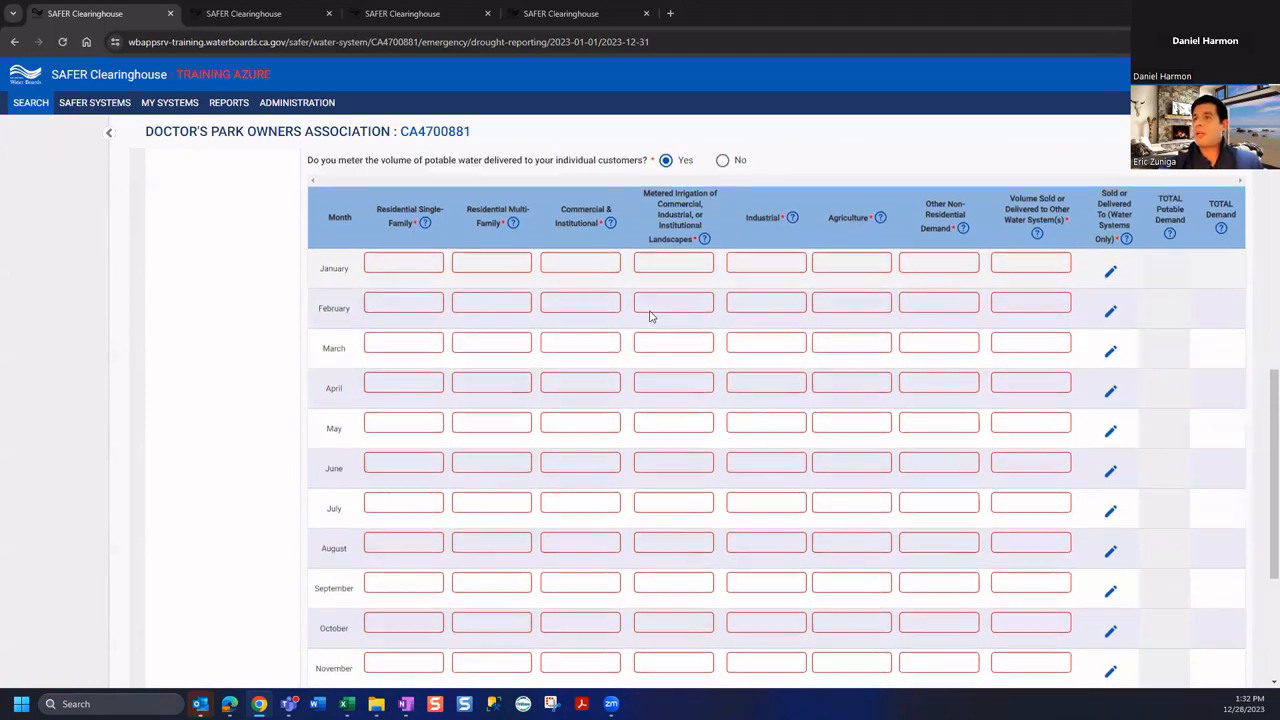
left_click(380, 593)
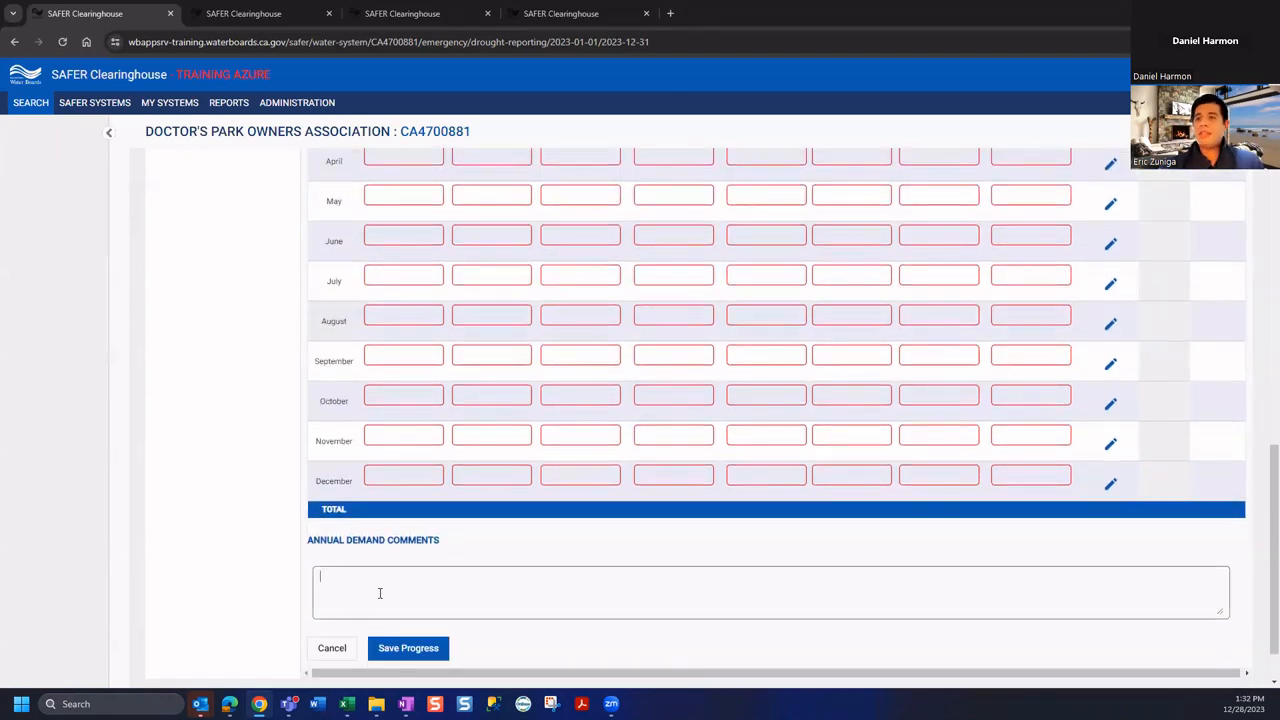
scroll(390, 600, "up", 5)
scroll(455, 330, "up", 6)
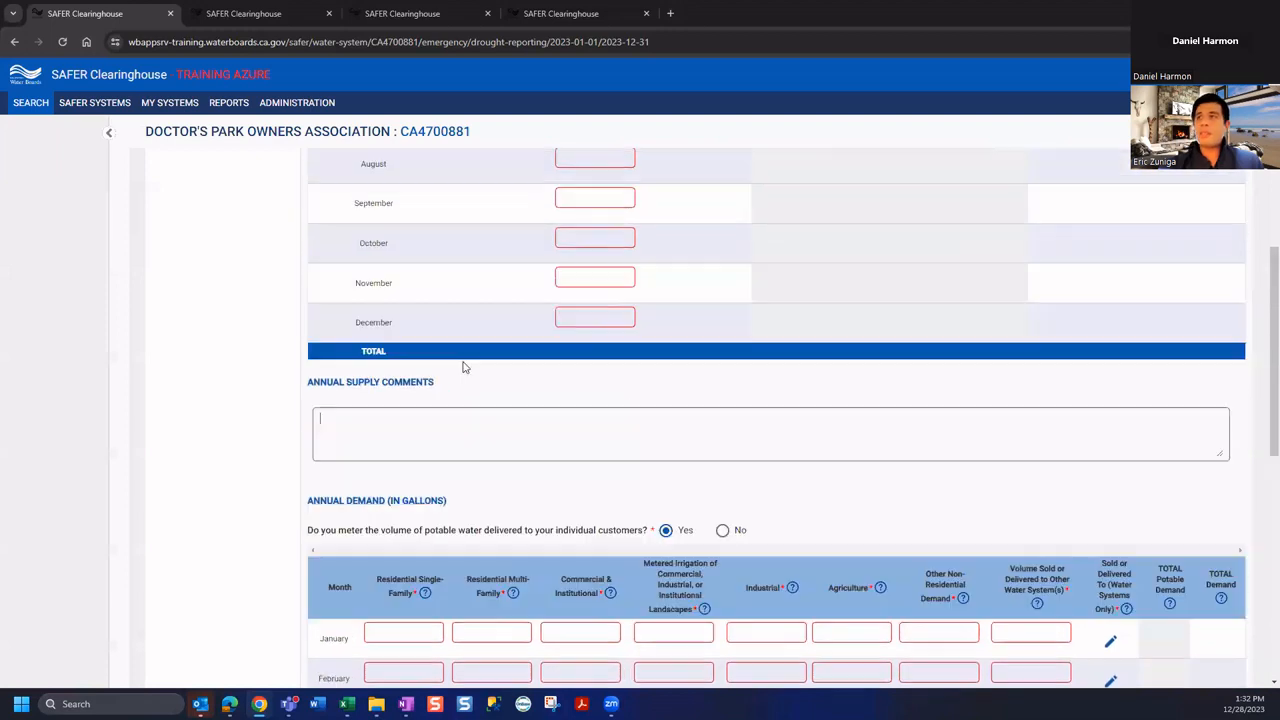
scroll(465, 375, "up", 2)
scroll(594, 416, "down", 3)
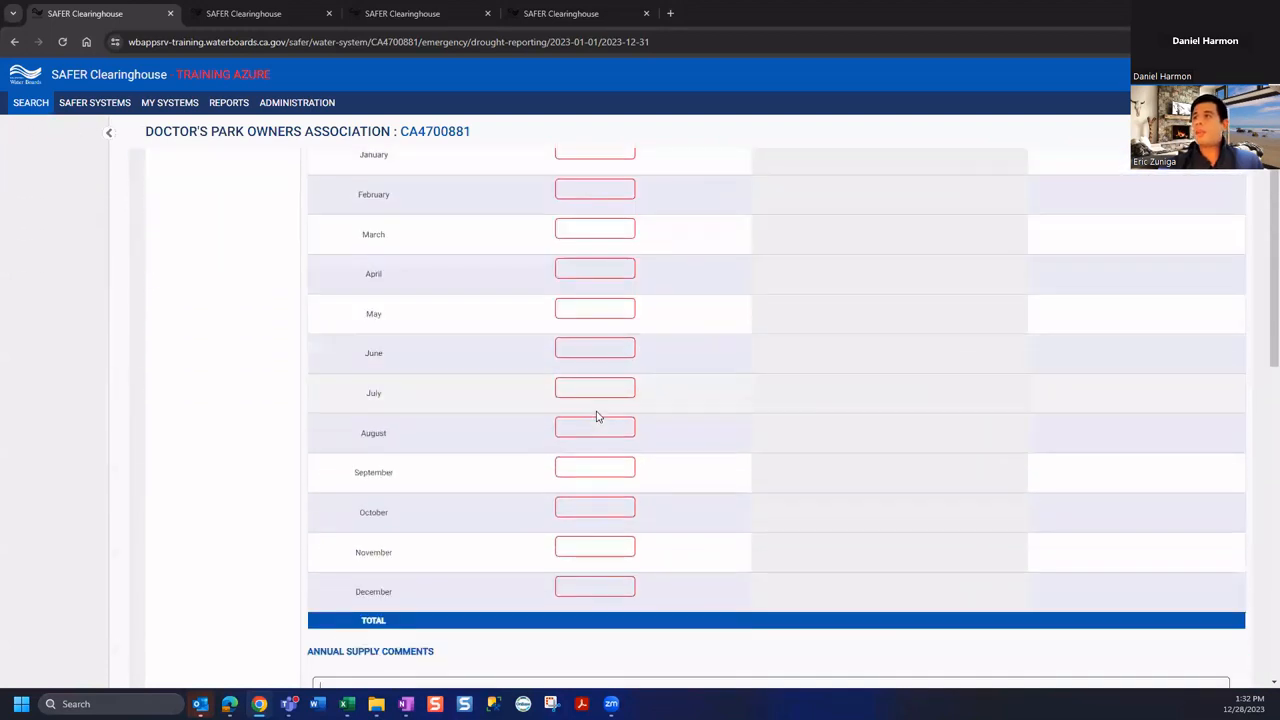
scroll(600, 414, "up", 2)
left_click(610, 349)
type("10")
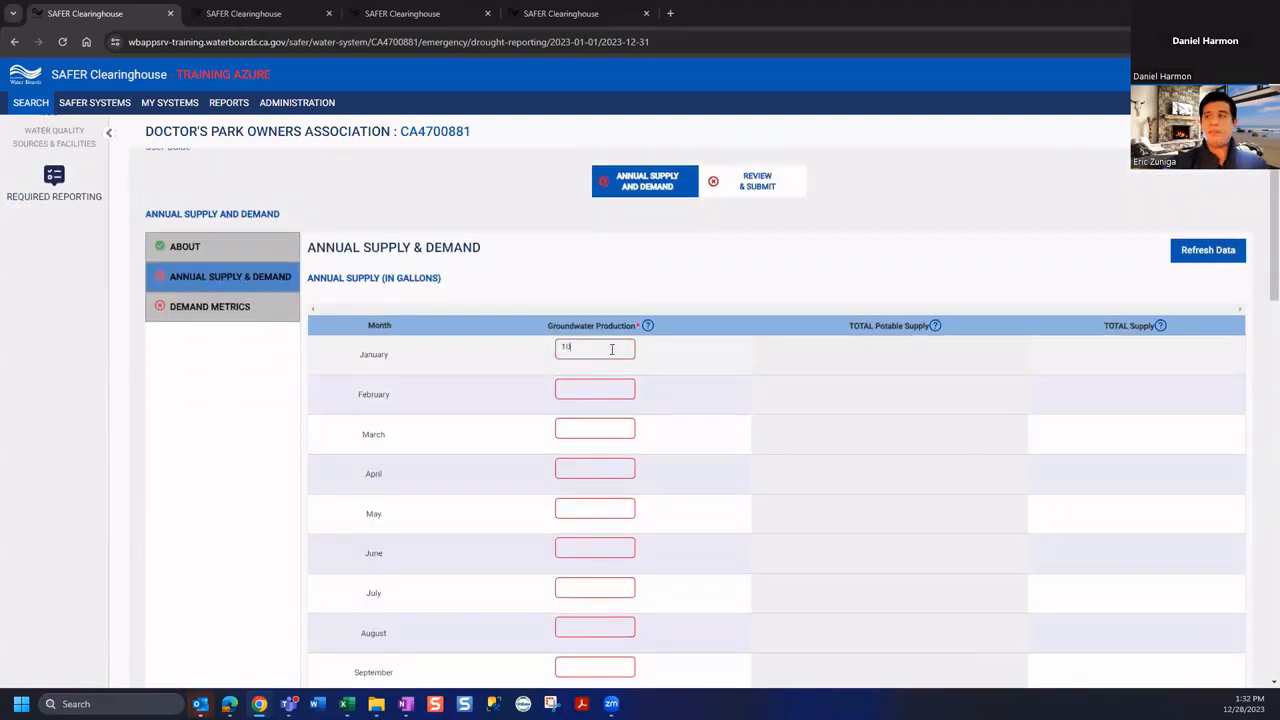
type("10")
Enter 10 gallons of groundwater production for each month, totalling 110 through November
key("Tab")
type("10")
key("Tab")
type("10")
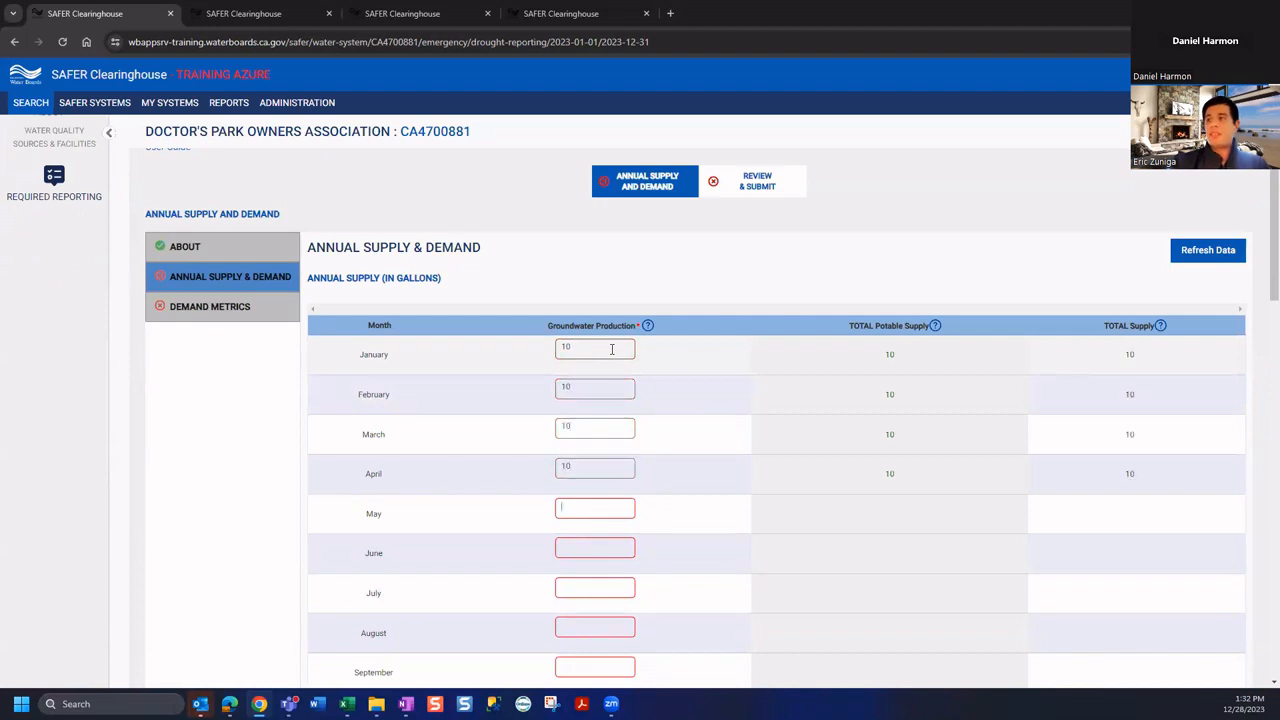
key("Tab")
type("10")
key("Tab")
type("10")
key("Tab")
type("10")
key("Tab")
type("10")
key("Tab")
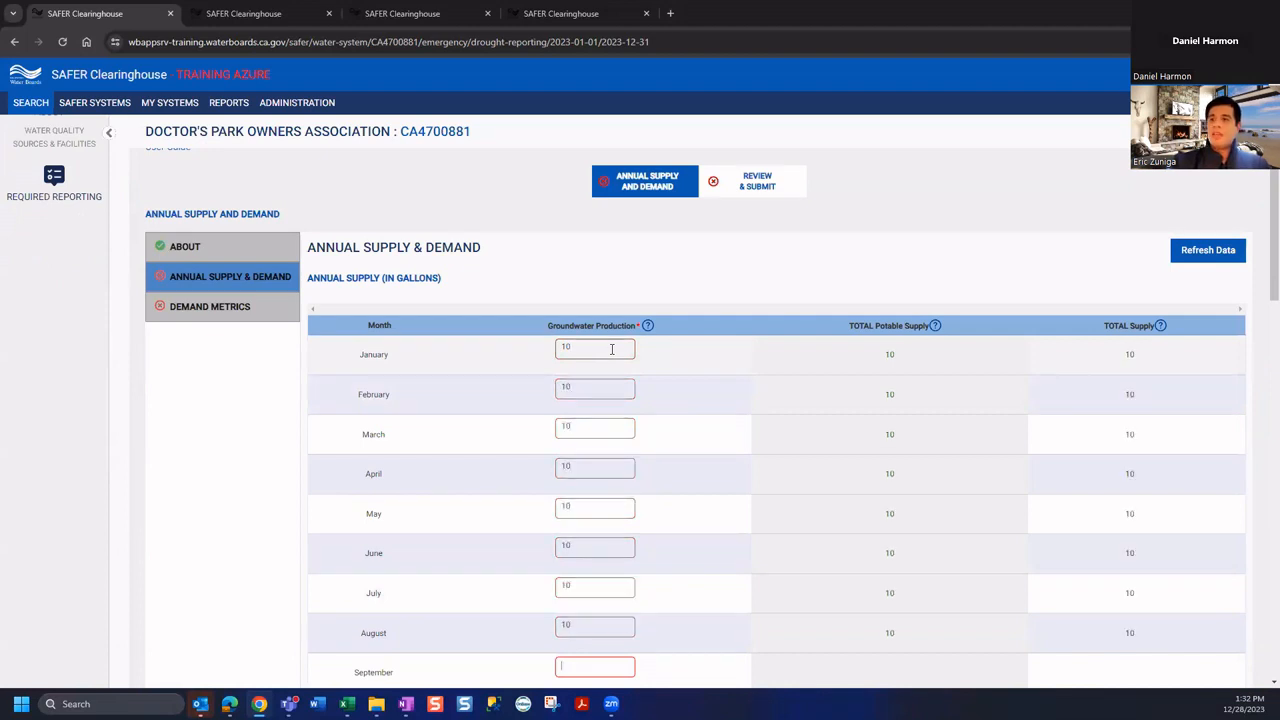
type("10")
key("Tab")
scroll(612, 350, "down", 3)
type("10")
key("Tab")
type("10")
key("Tab")
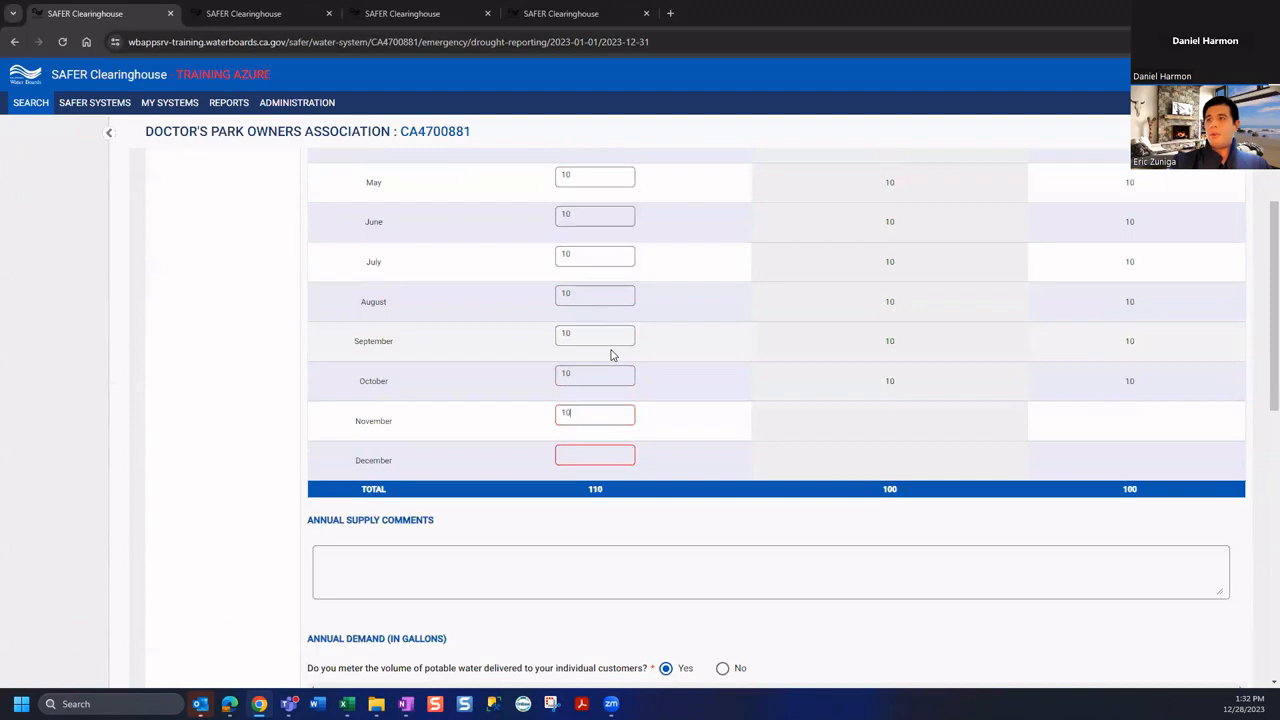
type("10")
key("Tab")
scroll(612, 355, "down", 4)
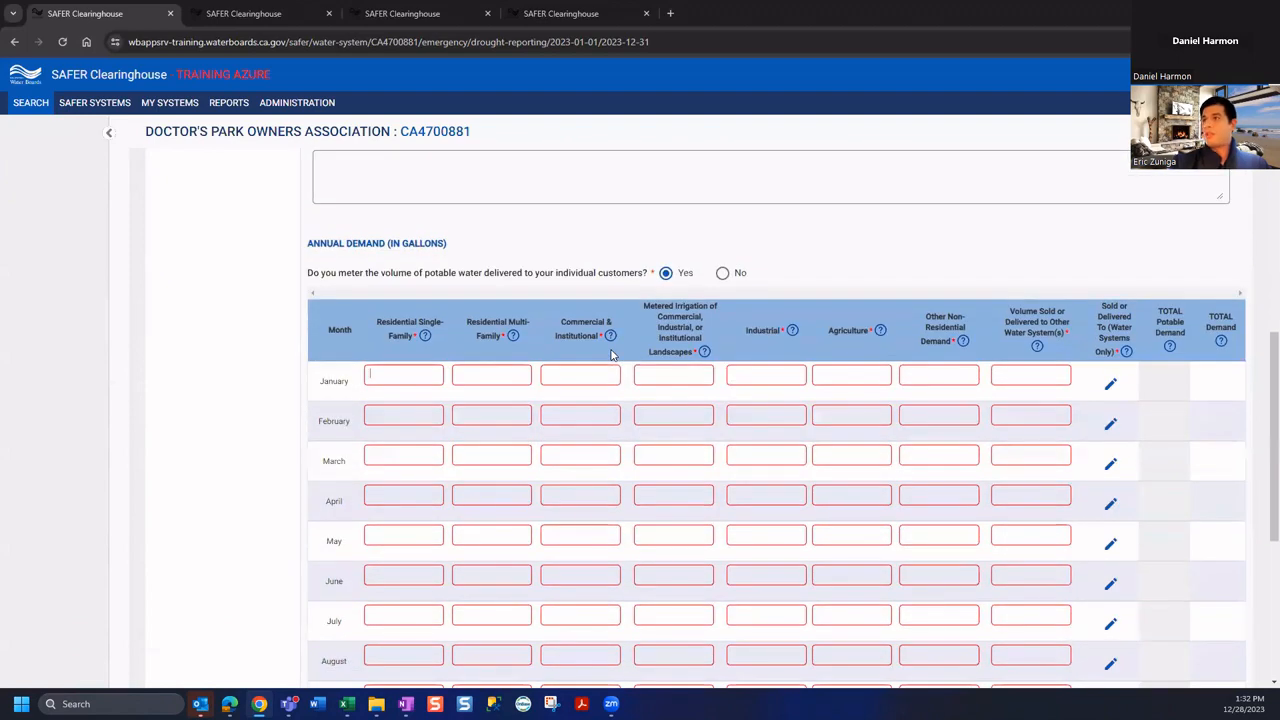
Mark deliveries as unmetered and enter 10 gallons of total potable demand per month
left_click(722, 273)
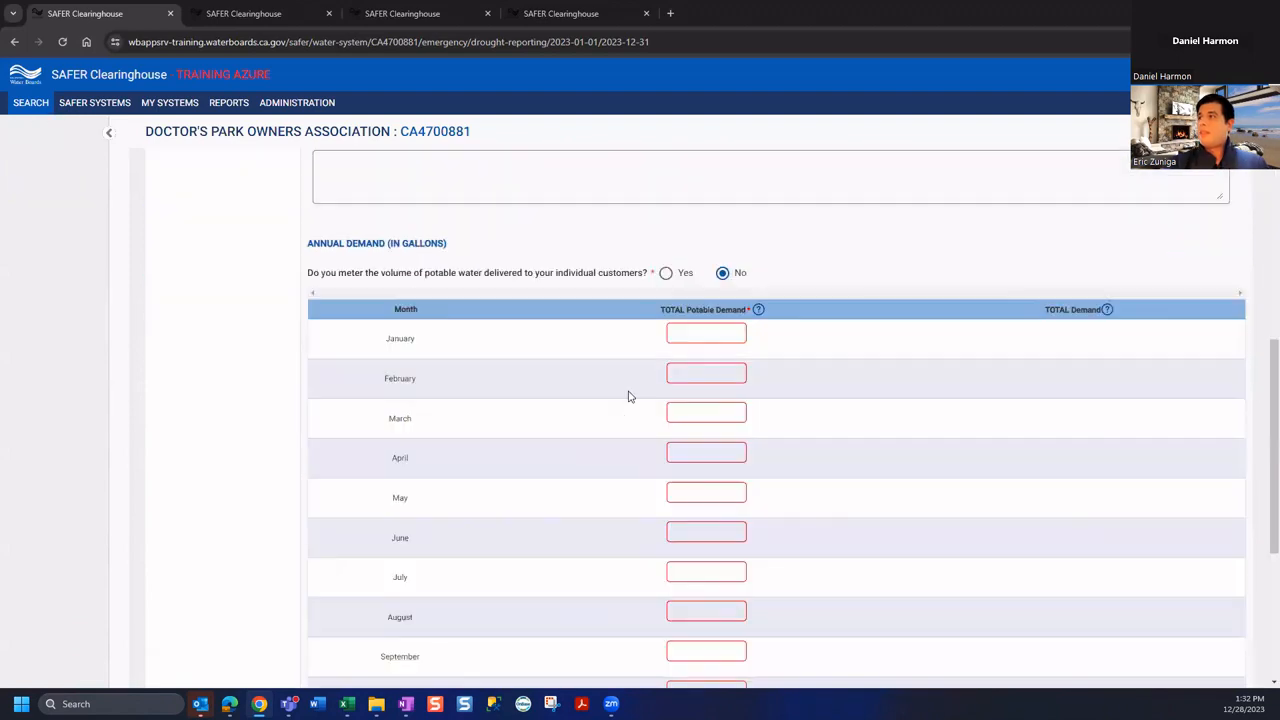
left_click(719, 330)
type("10")
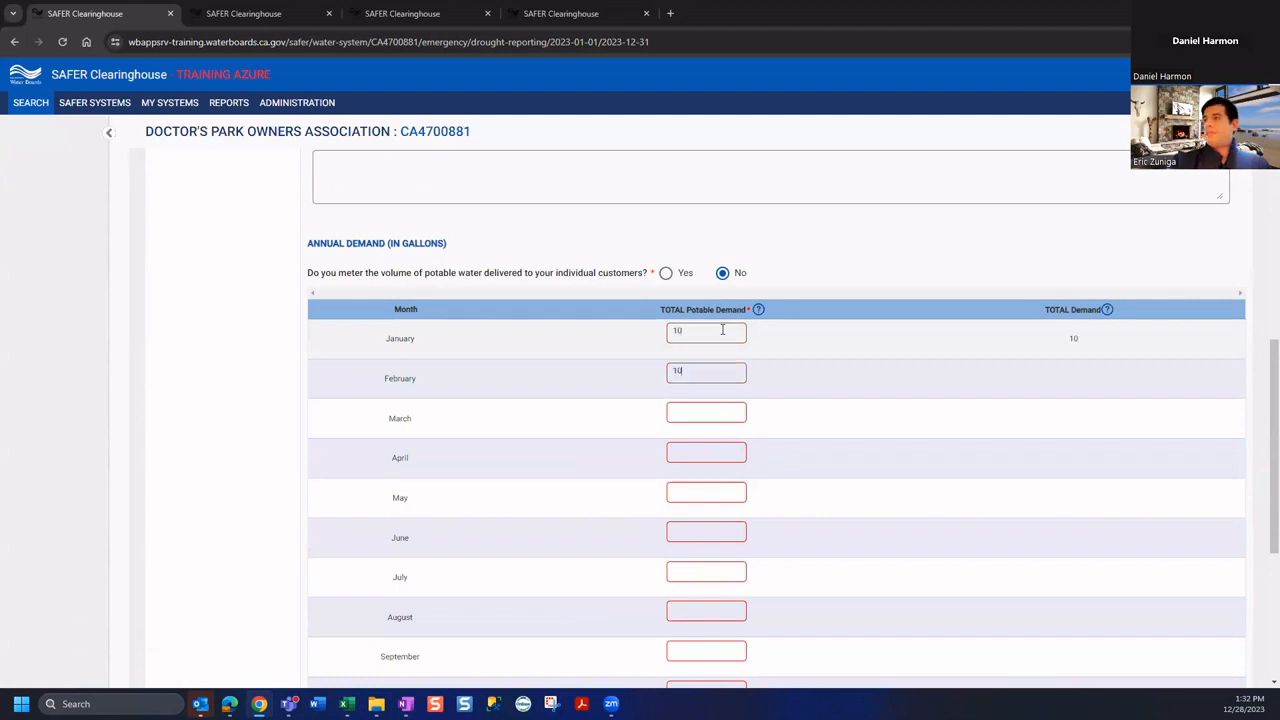
type("10\t10\t10\t10\t10\t10\t")
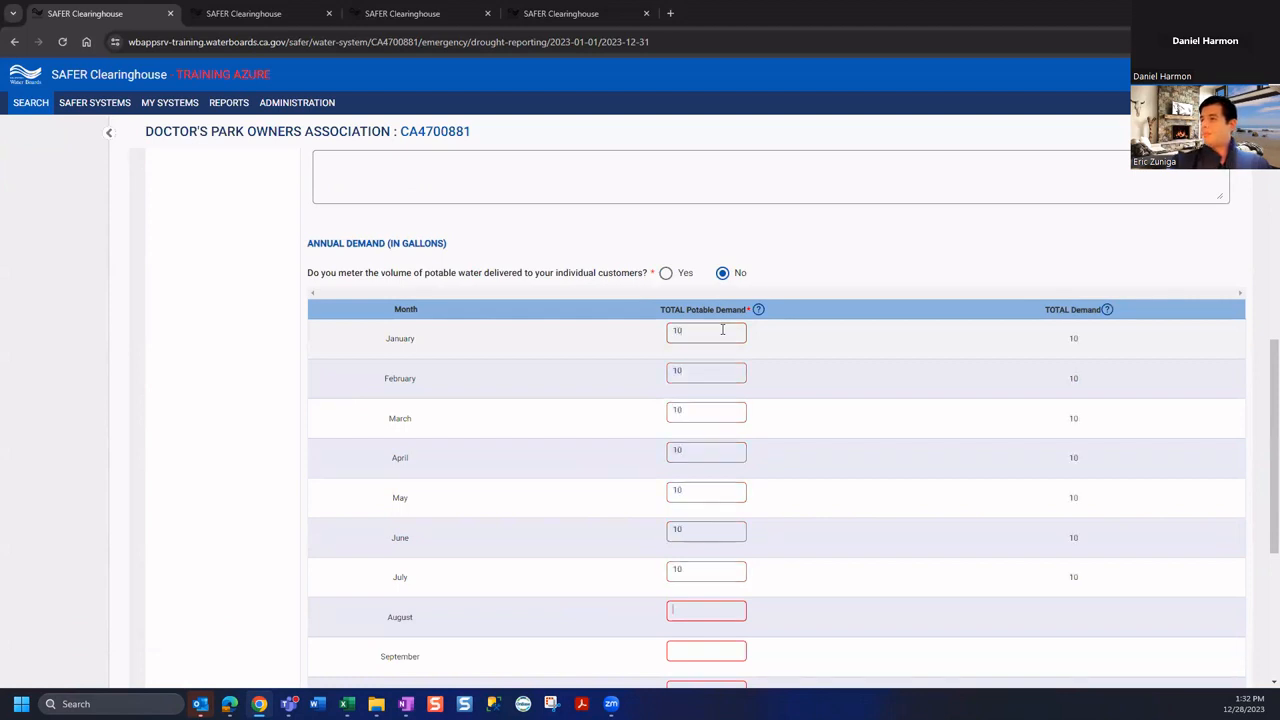
type("10")
key("Tab")
type("10")
key("Tab")
type("10")
key("Tab")
type("10")
key("Tab")
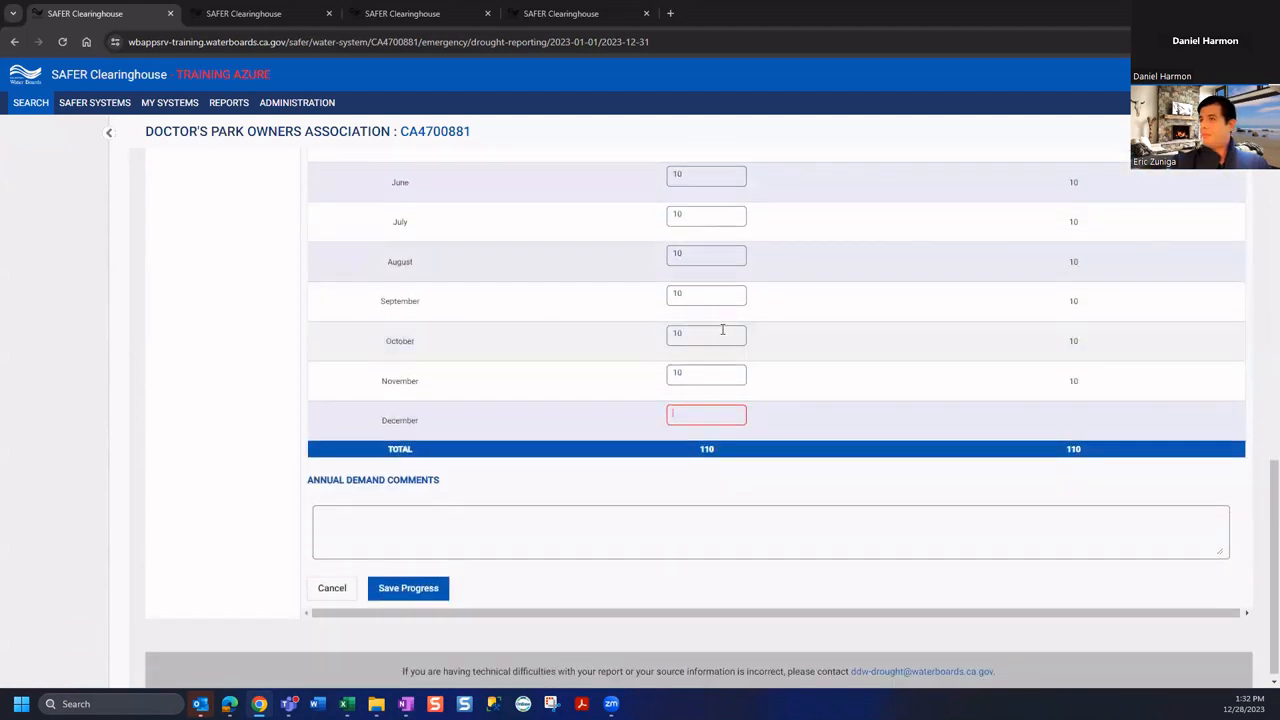
type("10")
key("Tab")
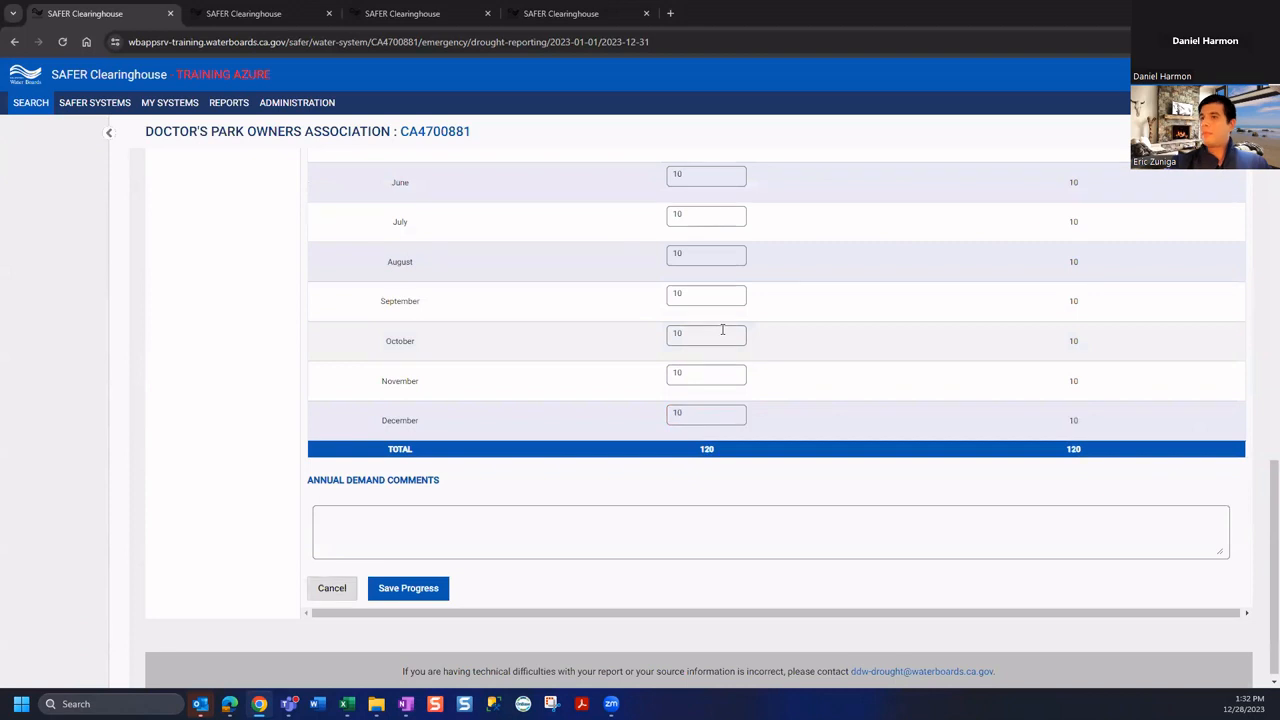
Save the supply and demand figures and return to the About section
left_click(418, 590)
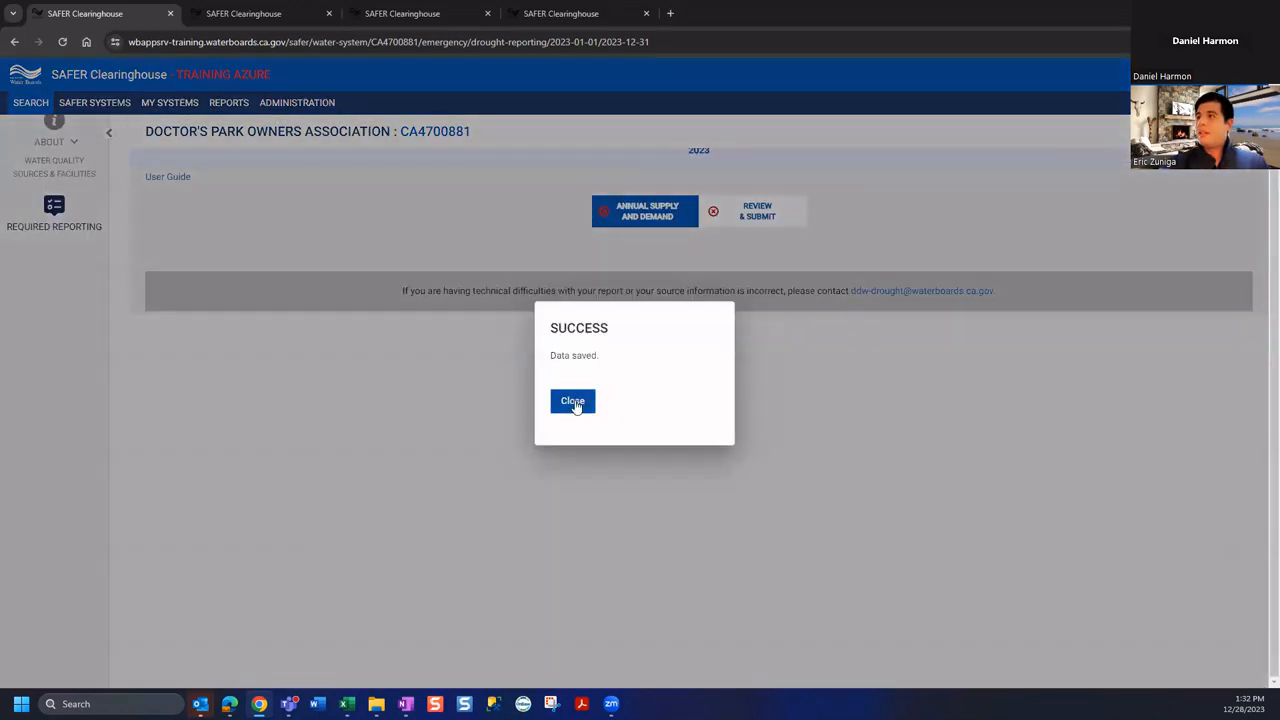
left_click(573, 402)
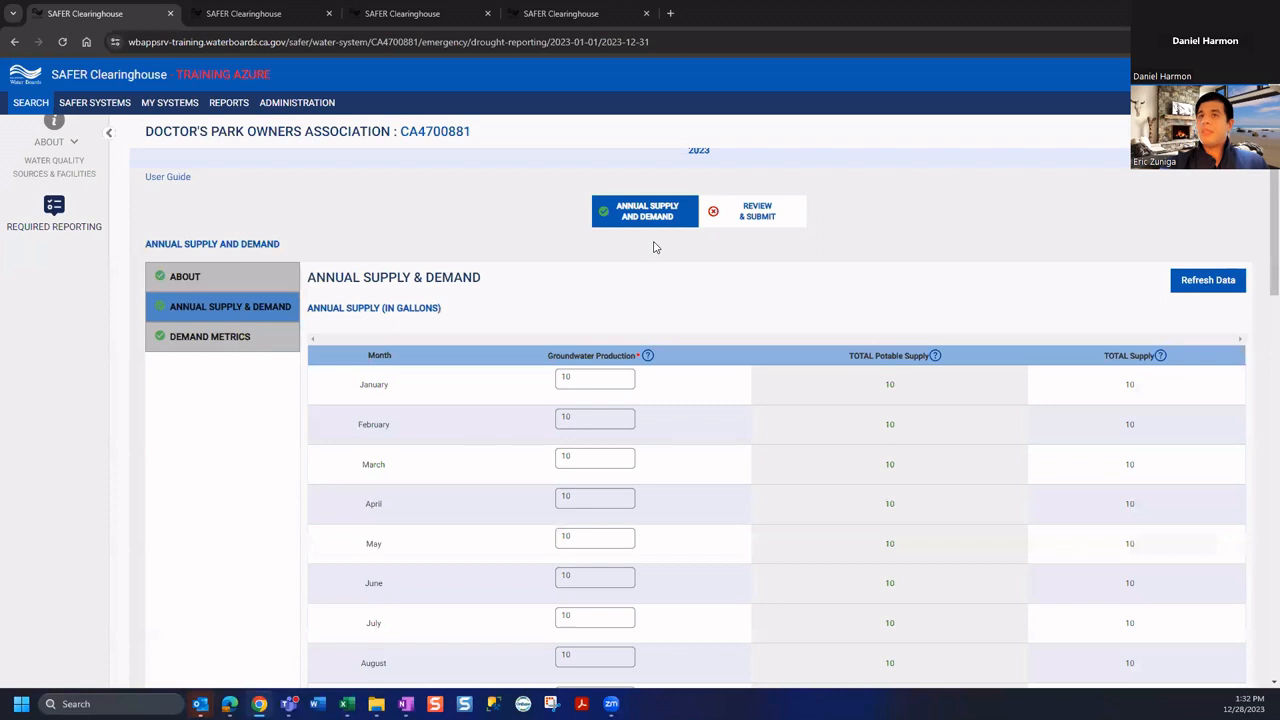
left_click(176, 280)
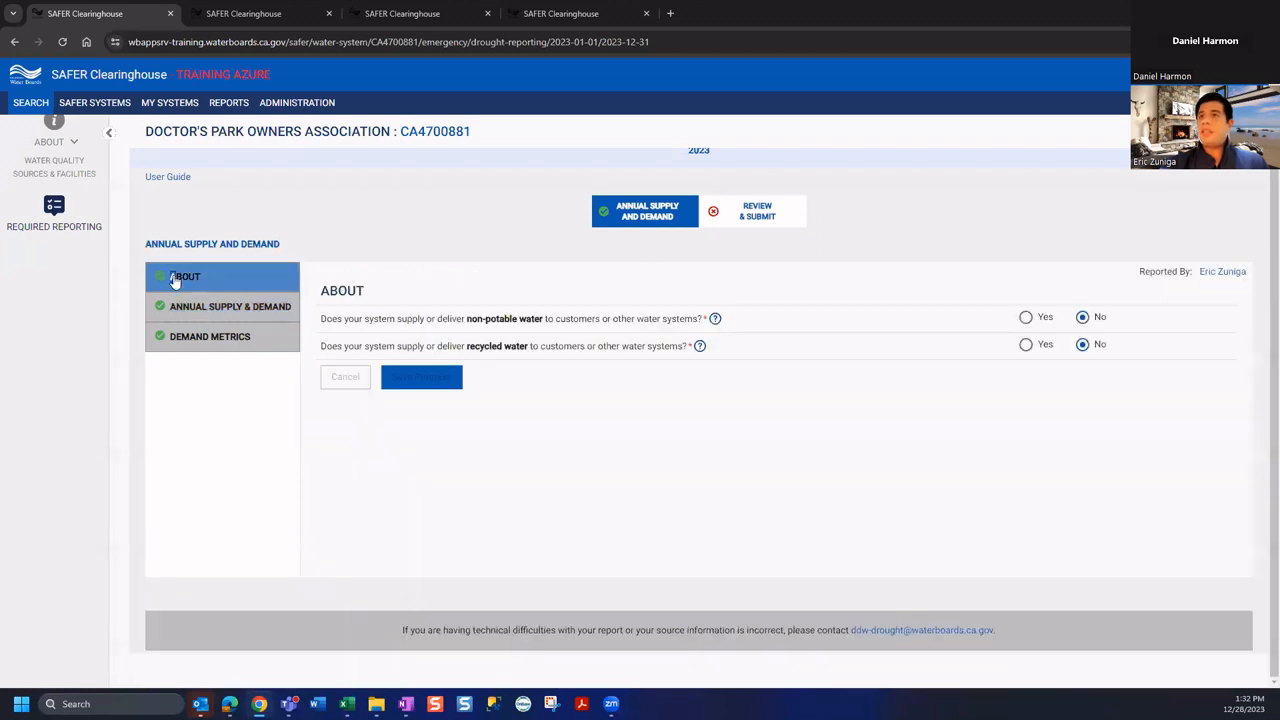
Show Doctor's Park's Demand Metrics: maximum day demand 0.483871, average daily demand 0.32876712 gallons
left_click(182, 318)
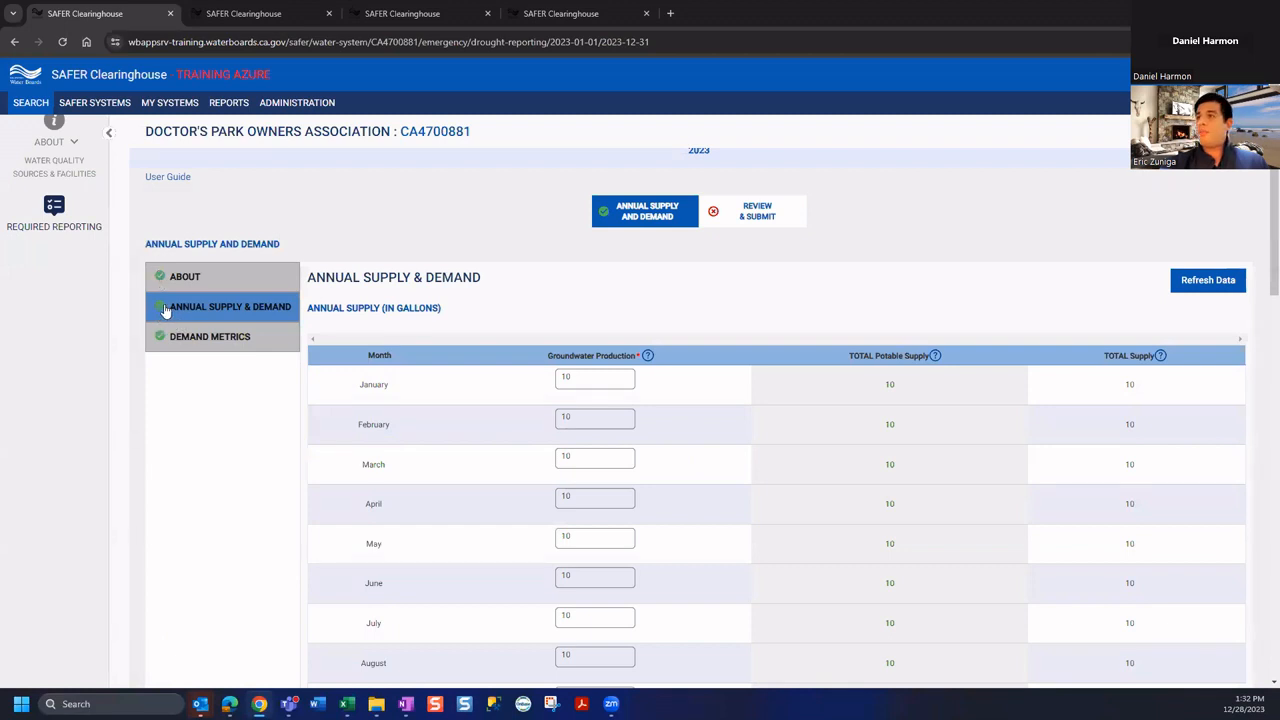
left_click(174, 340)
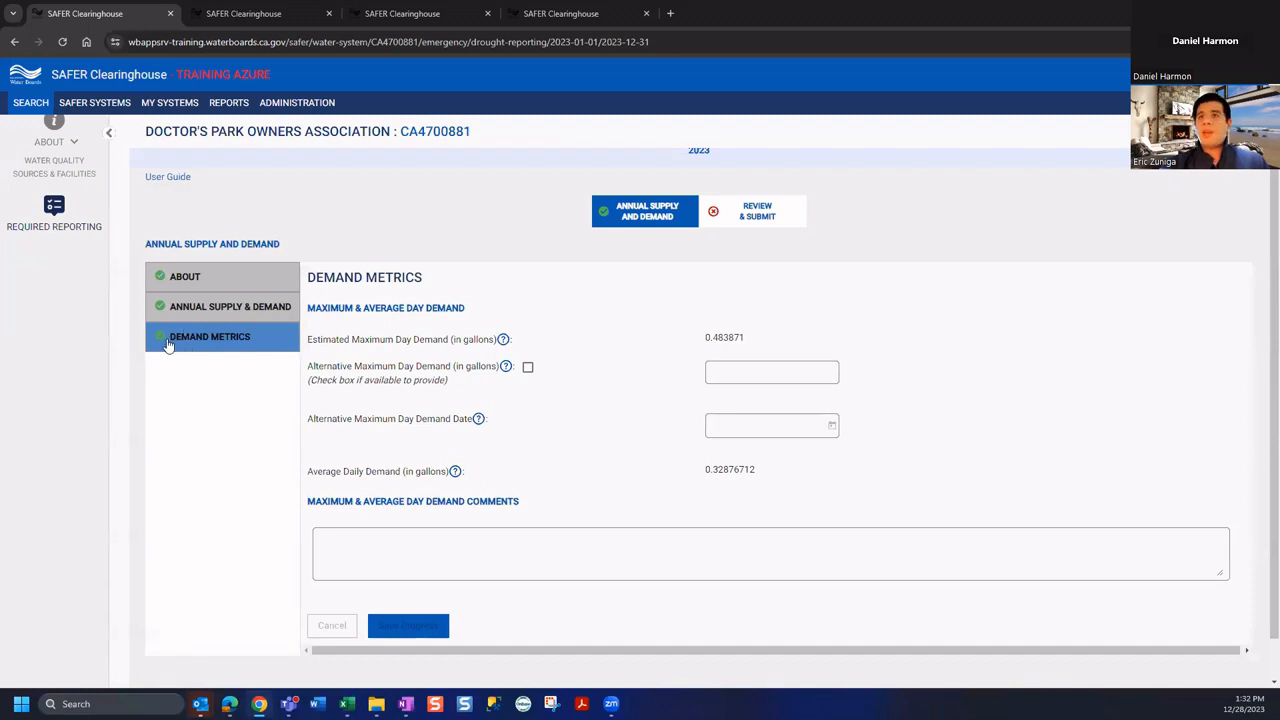
triple_click(461, 341)
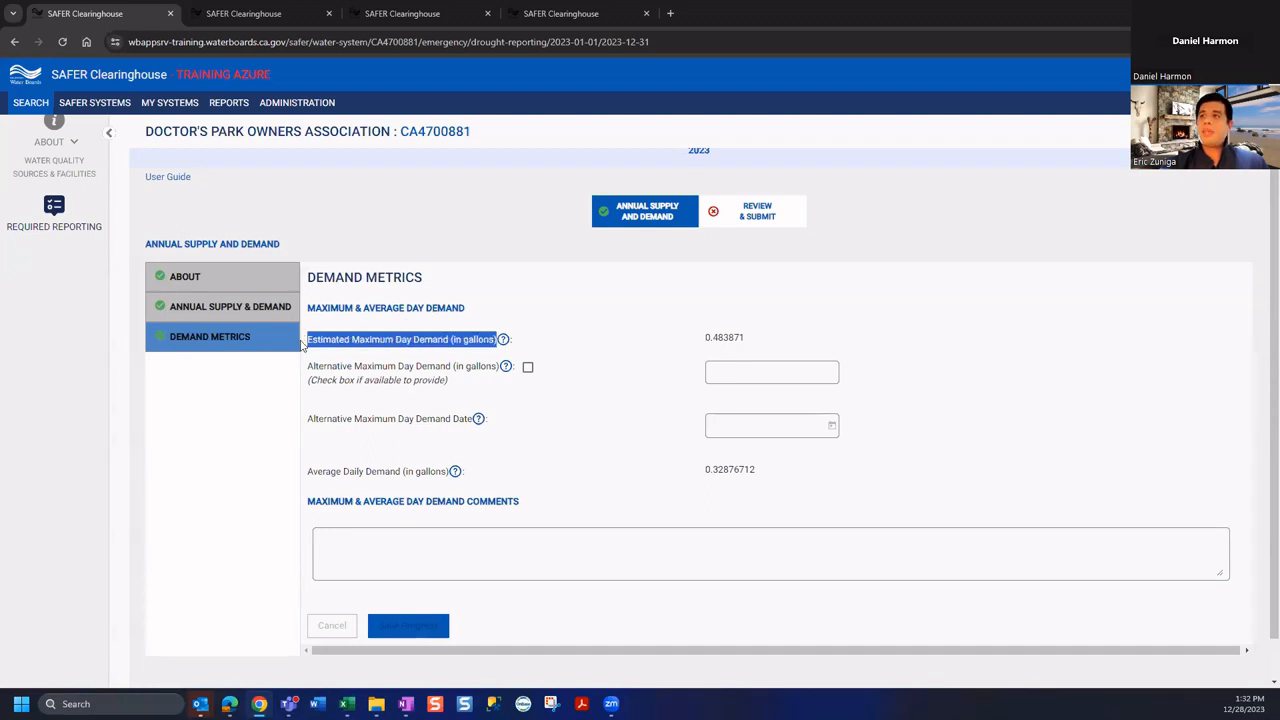
Try an alternative maximum day demand of 2,000 dated 12/28/2023, then remove it again
double_click(720, 337)
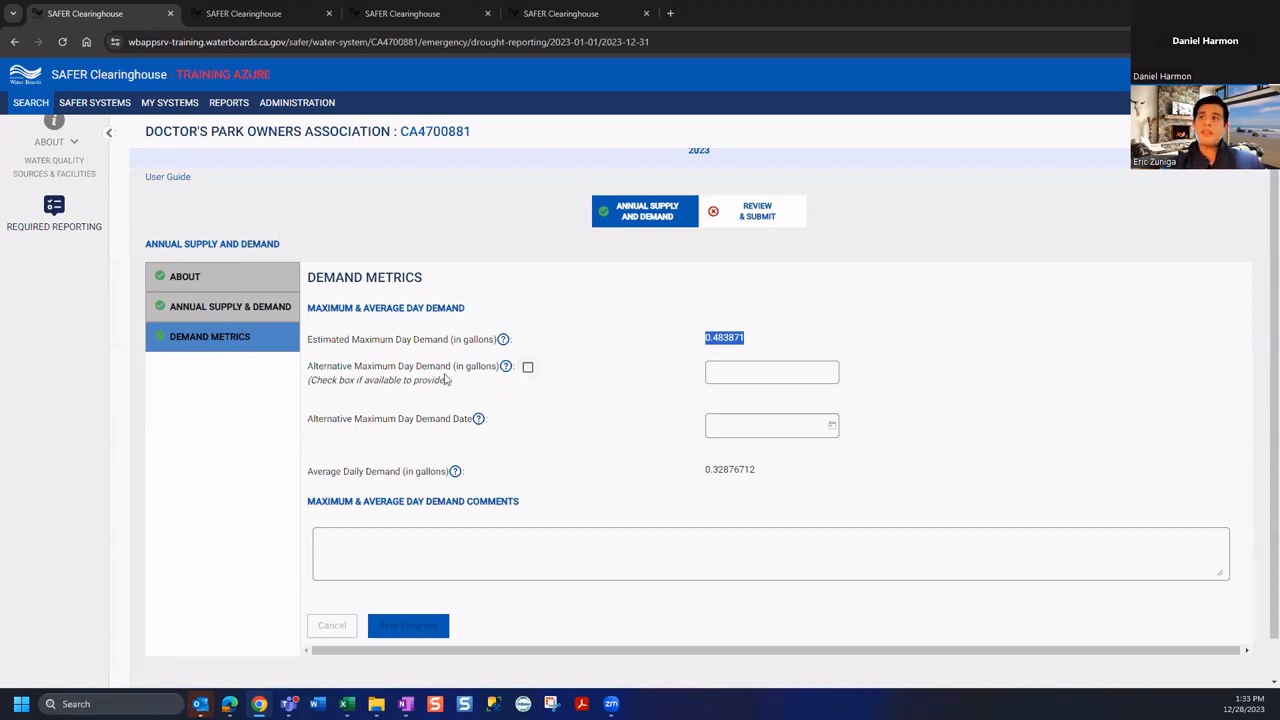
left_click(527, 367)
left_click(757, 370)
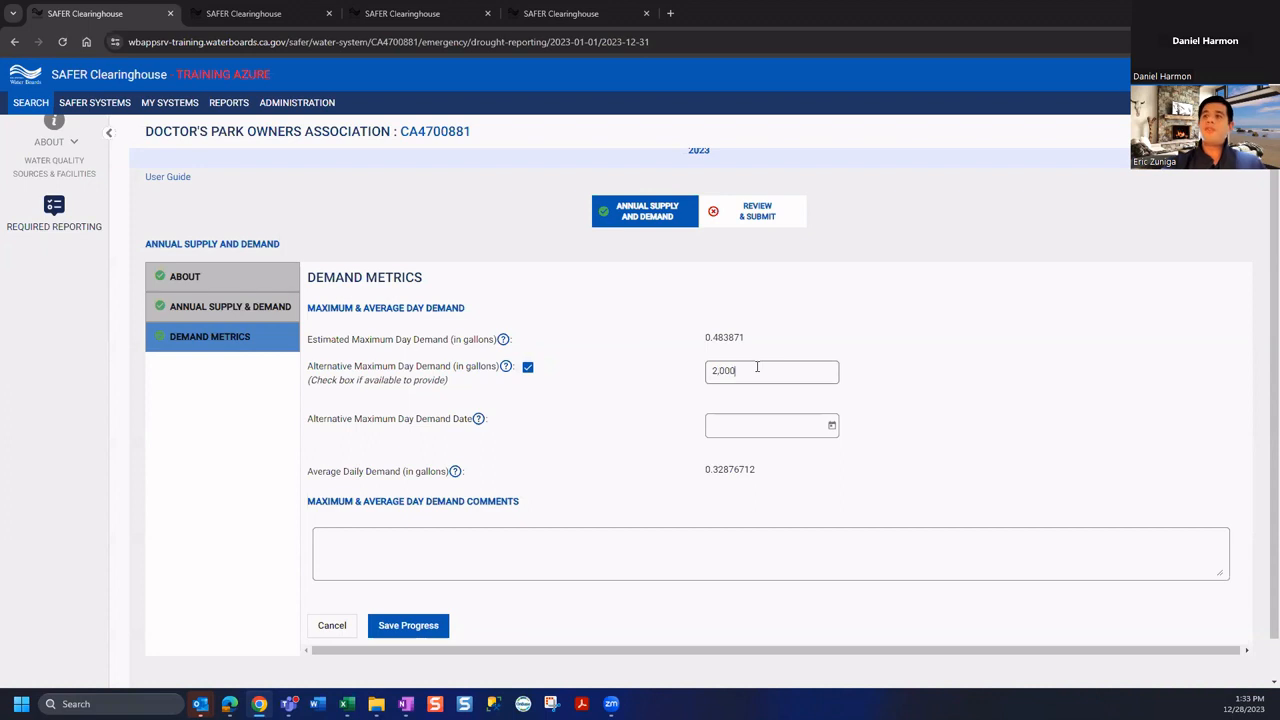
left_click(831, 425)
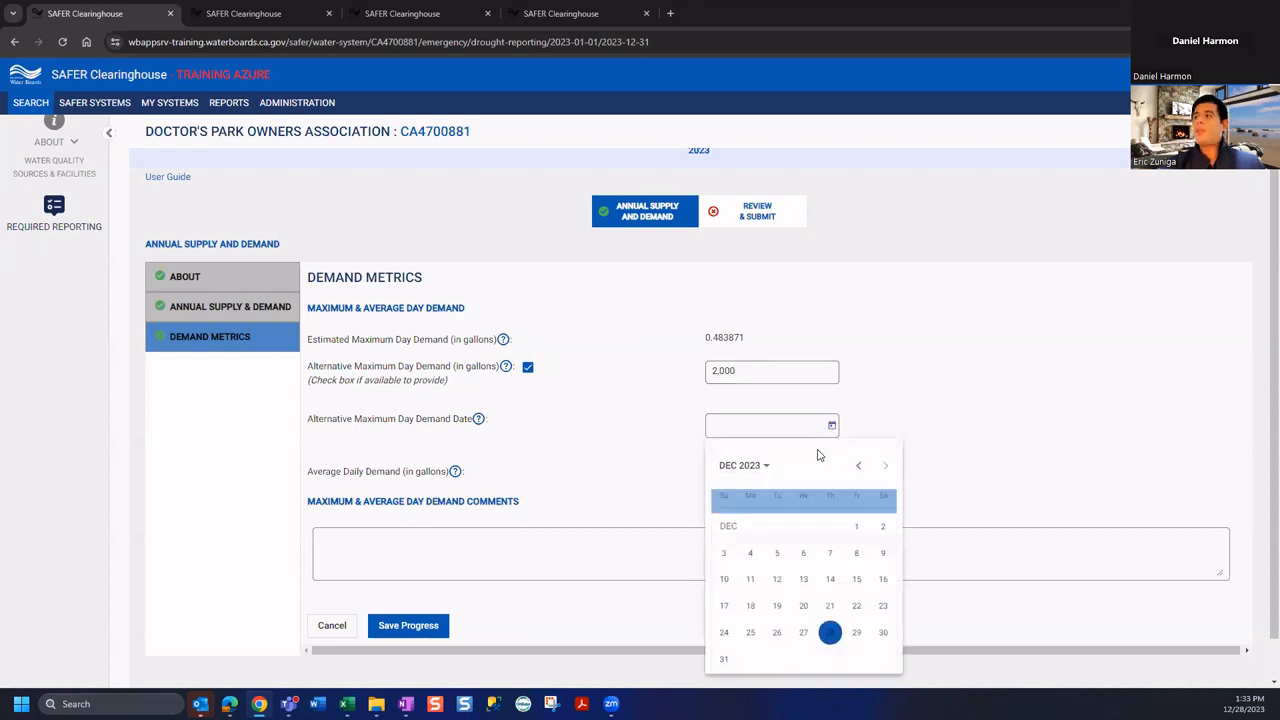
left_click(829, 634)
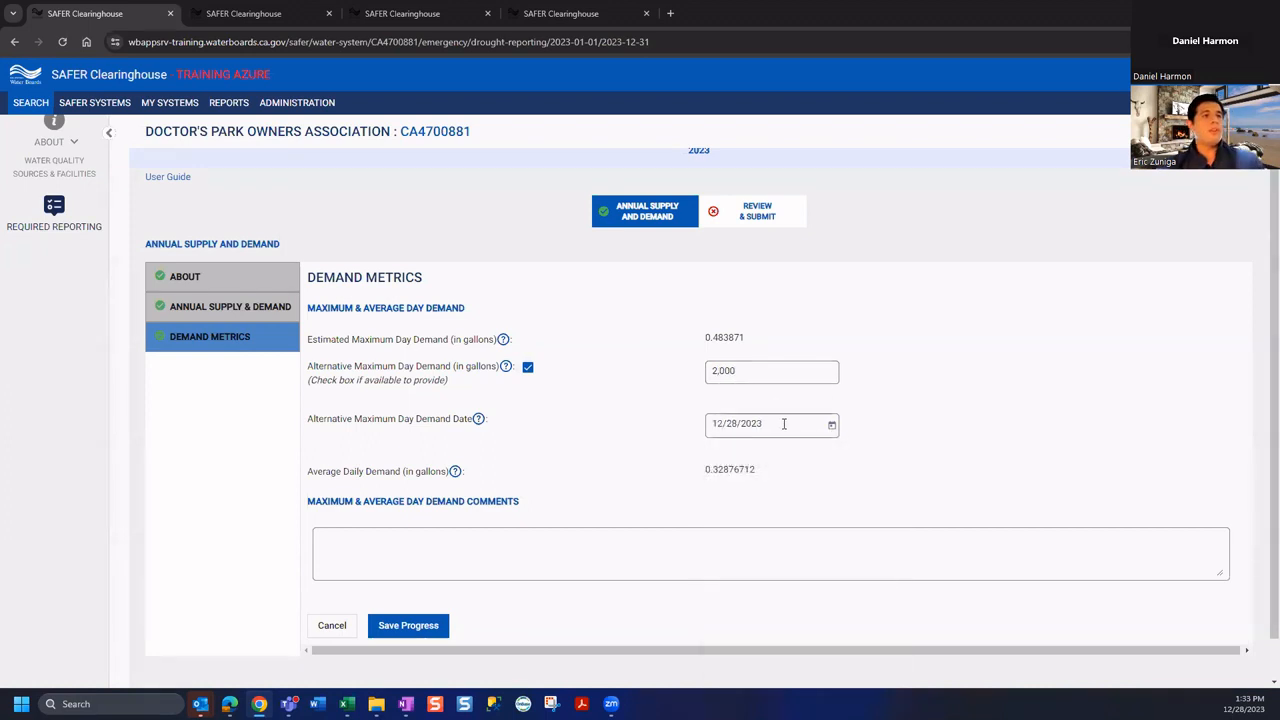
left_click(527, 367)
Save Demand Metrics with the 0.483871 estimated maximum day demand and dismiss the confirmation
left_click_drag(738, 338, 704, 338)
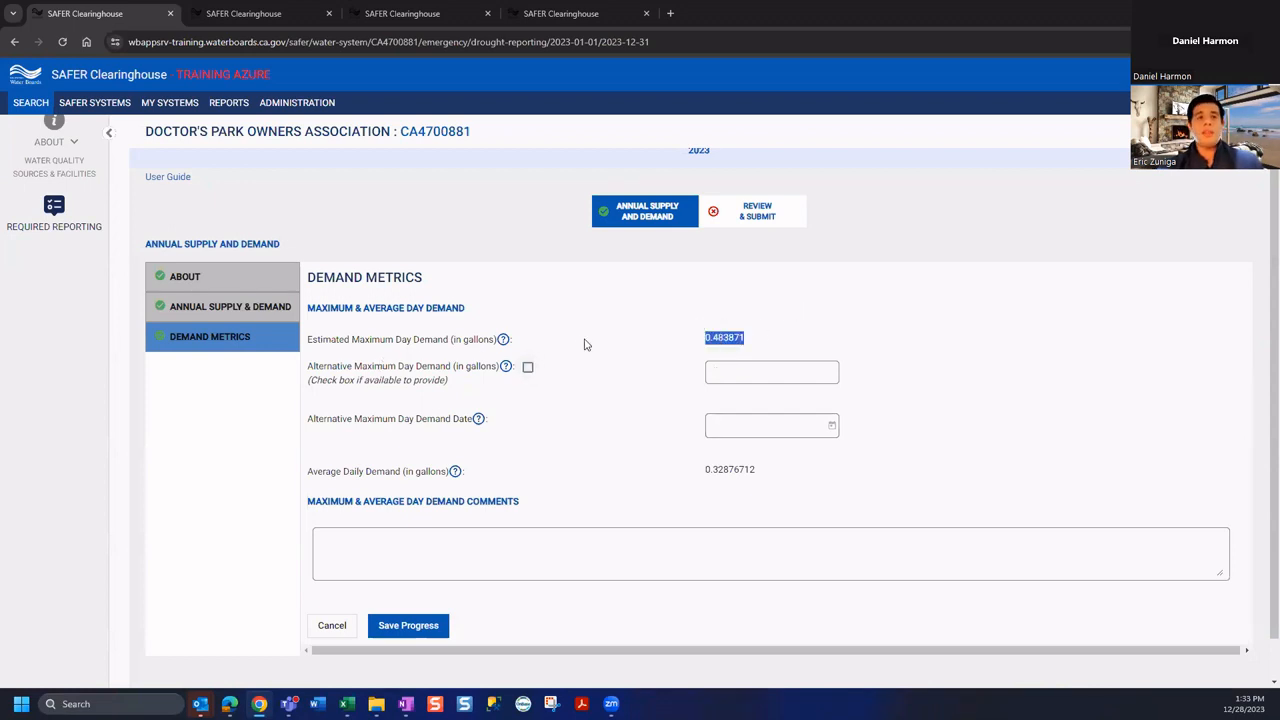
left_click(429, 628)
left_click(586, 406)
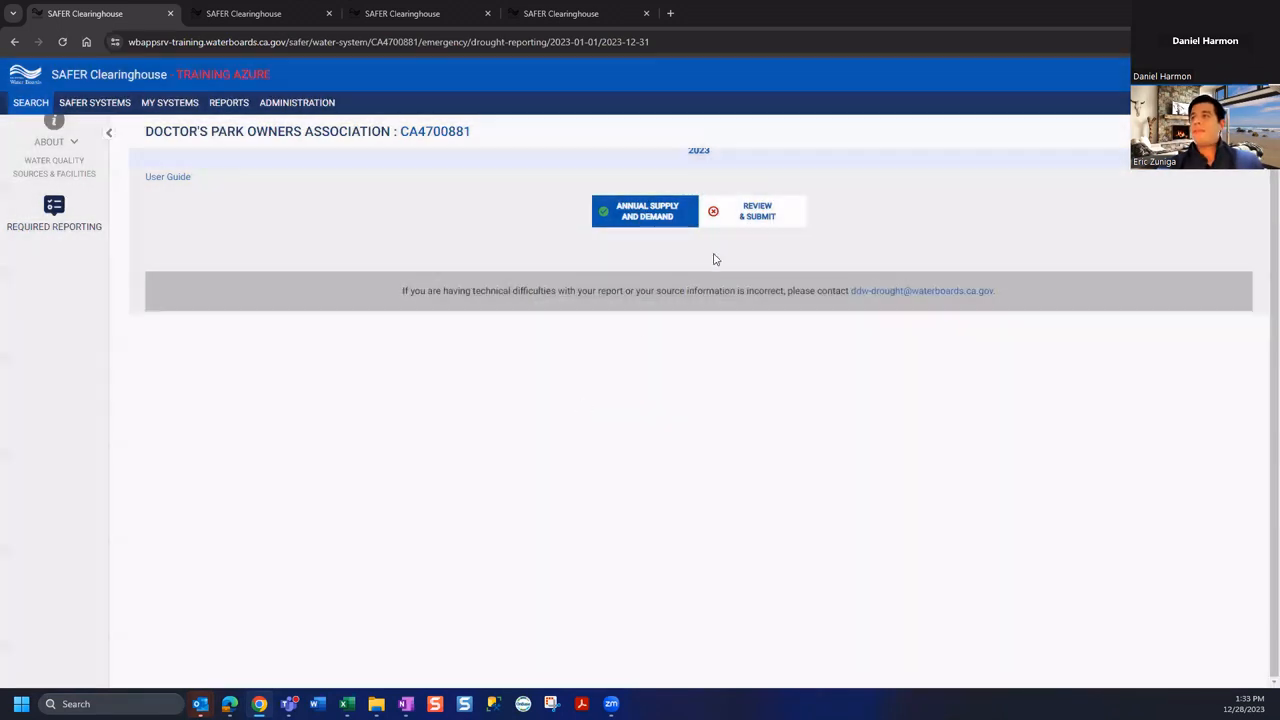
Run the report's error check under Review & Submit and move on to the Review step
left_click(757, 215)
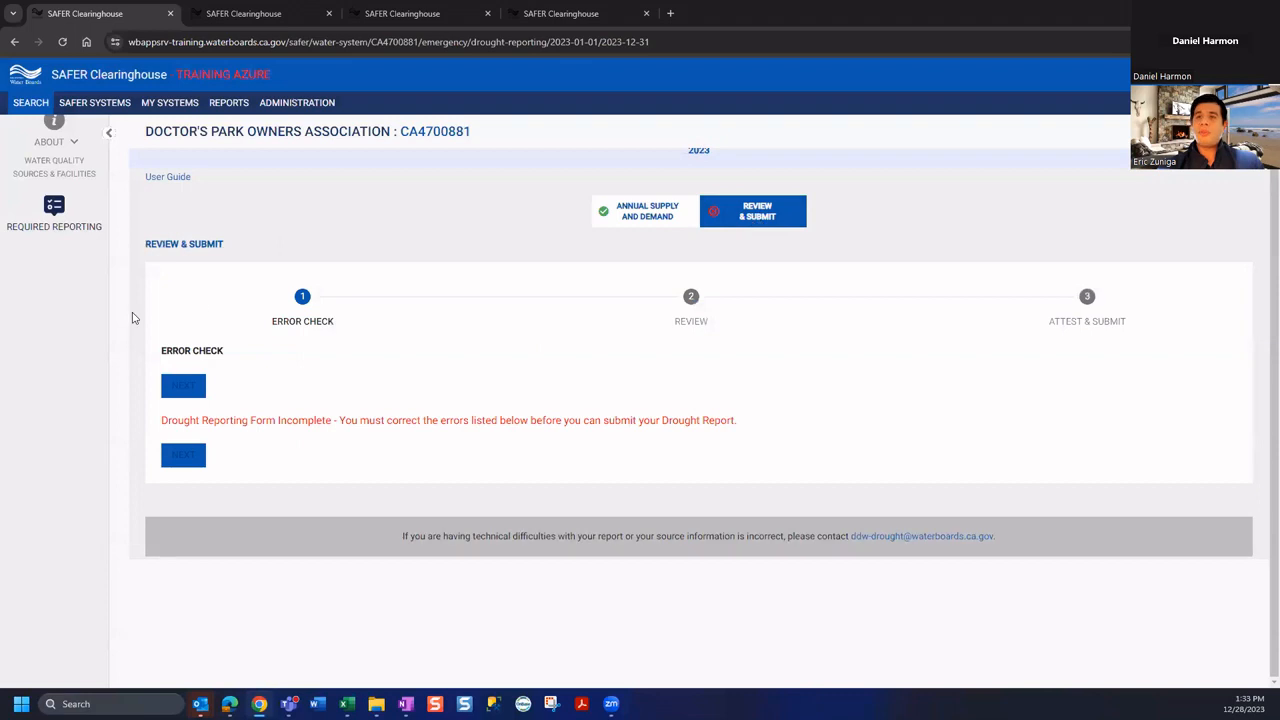
left_click(747, 216)
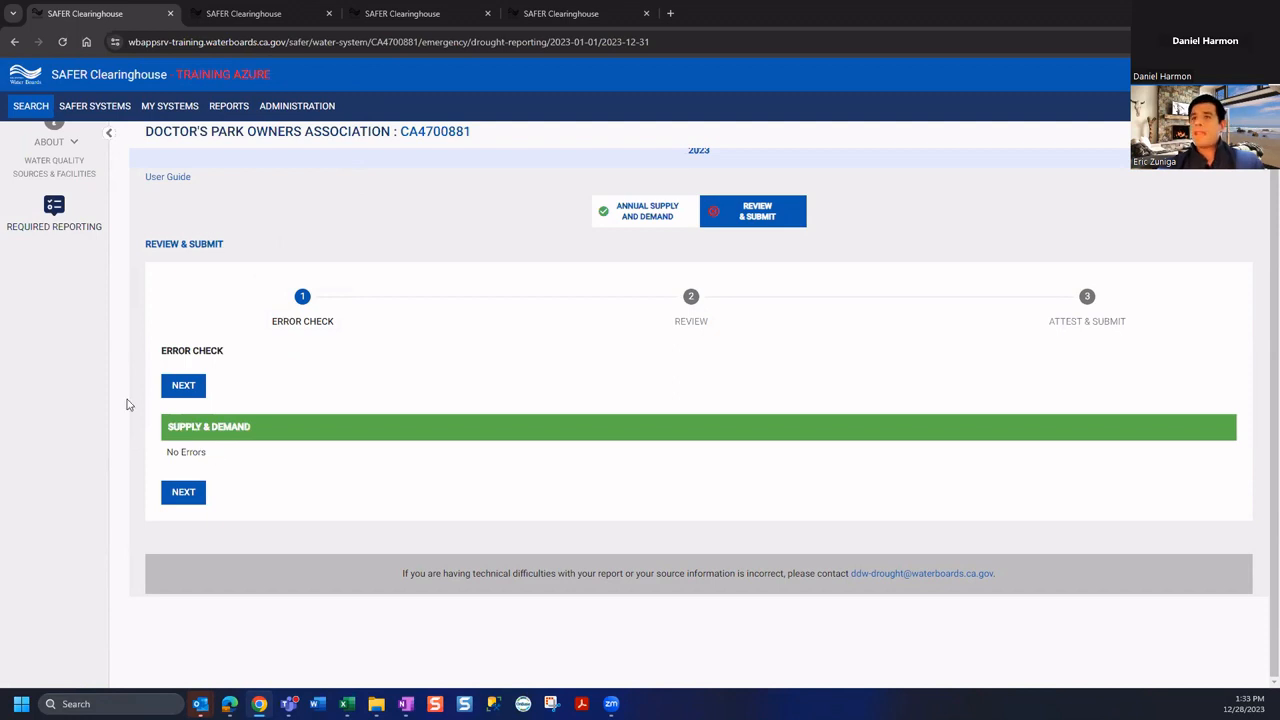
left_click(179, 391)
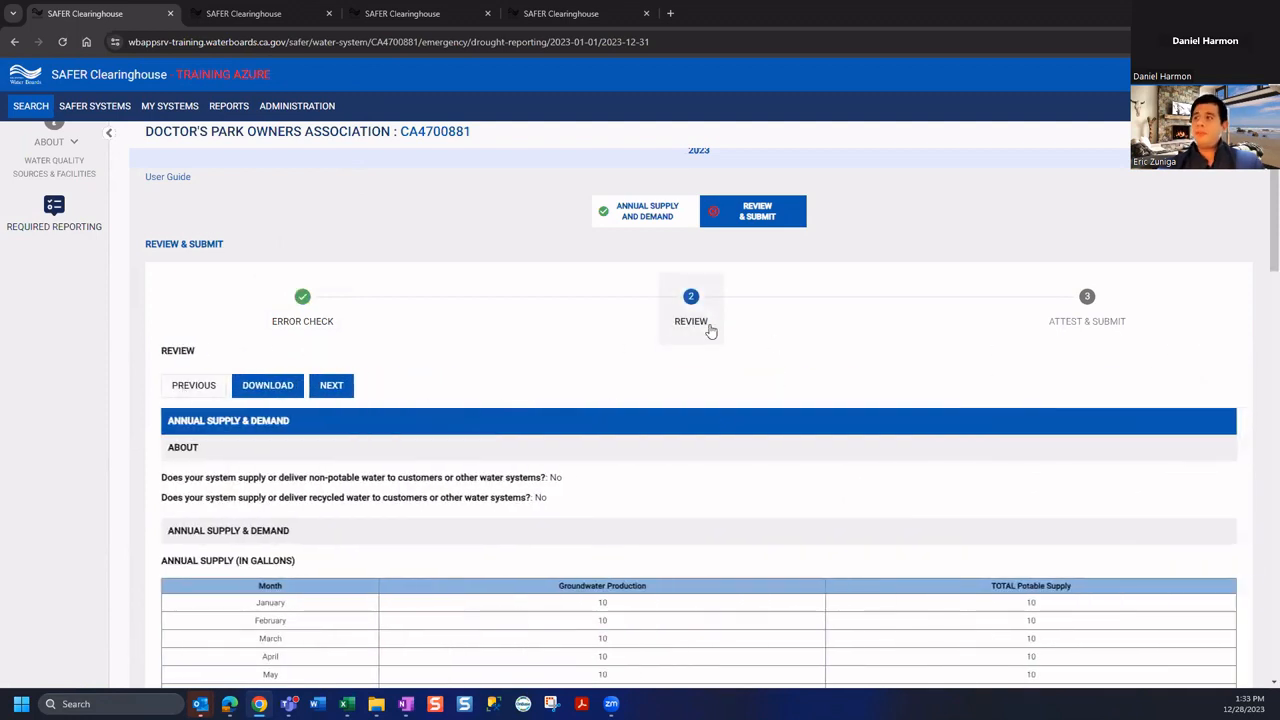
Look over the 2023 monthly supply and demand tables, then download the drought report PDF
scroll(817, 426, "down", 3)
scroll(836, 430, "down", 7)
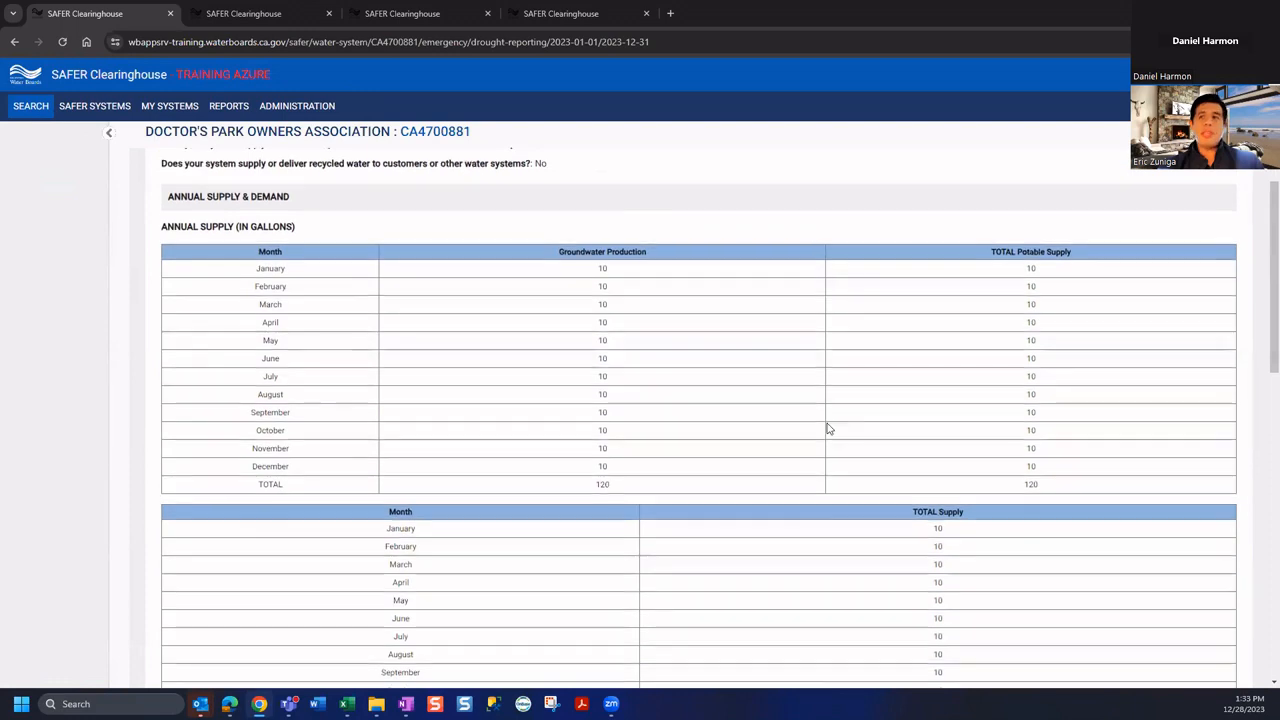
scroll(813, 441, "up", 5)
scroll(813, 440, "up", 8)
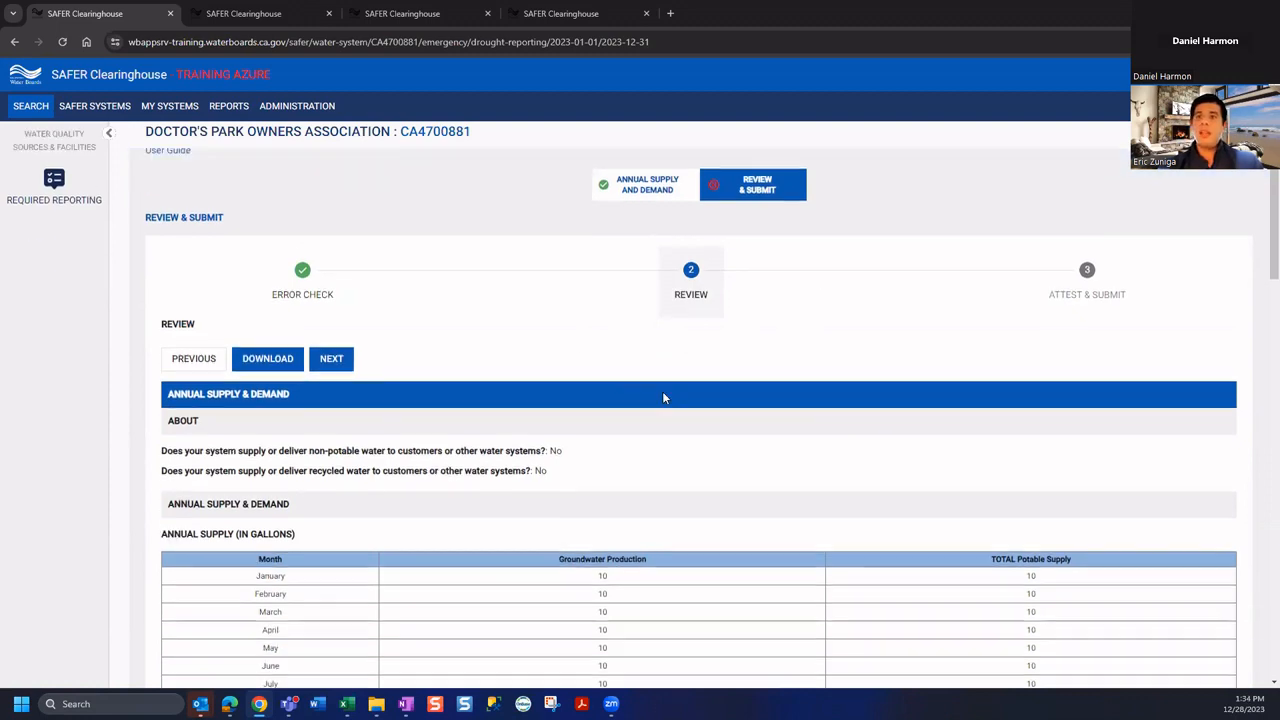
scroll(663, 400, "down", 3)
scroll(952, 402, "up", 2)
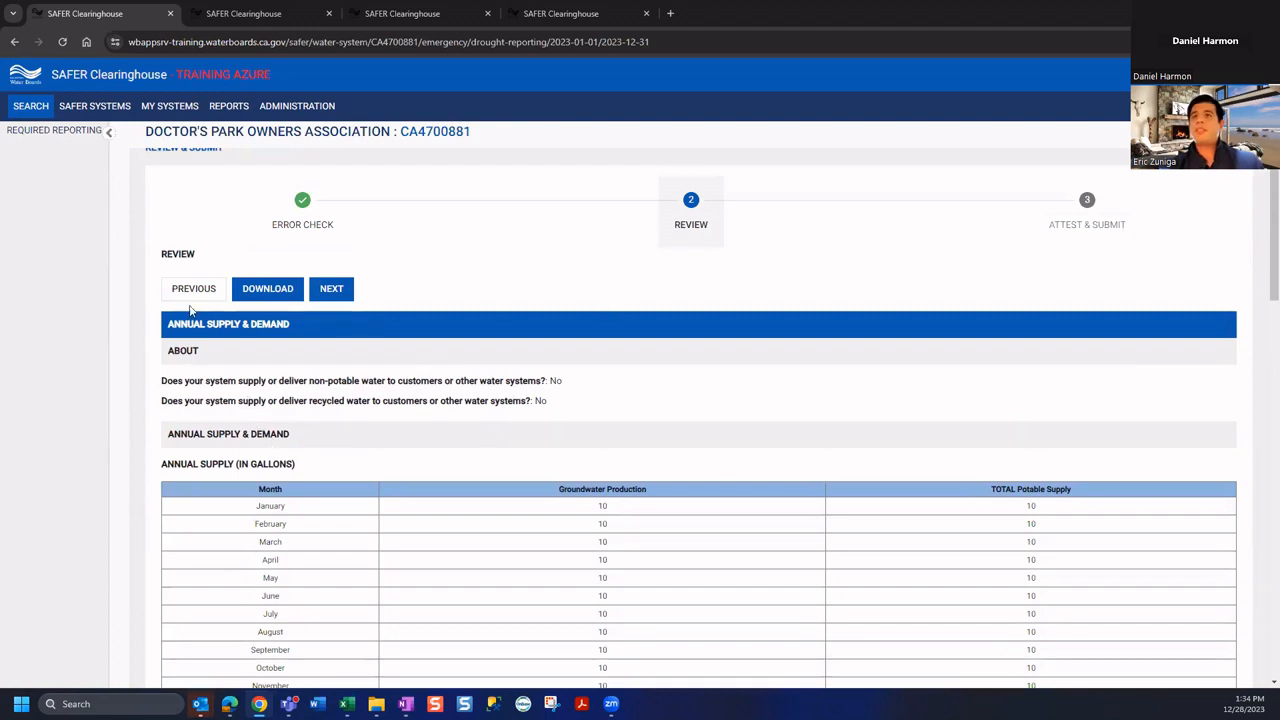
scroll(637, 374, "down", 1)
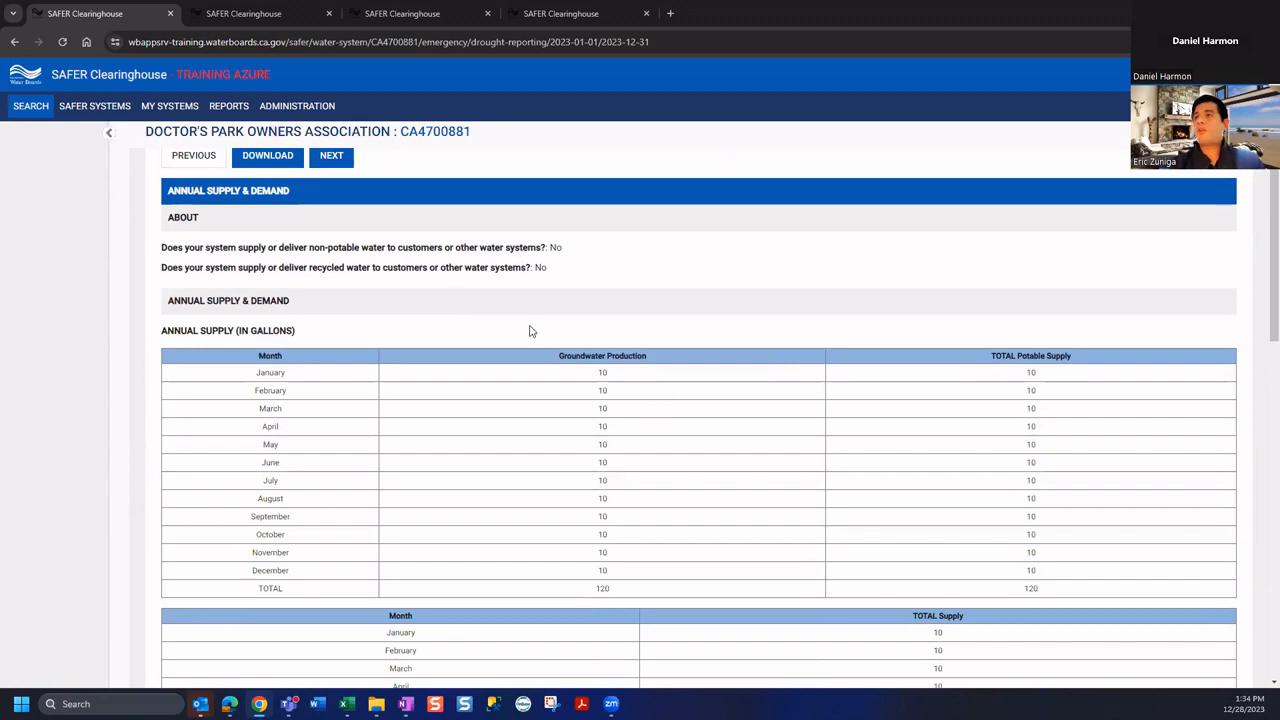
scroll(514, 360, "down", 3)
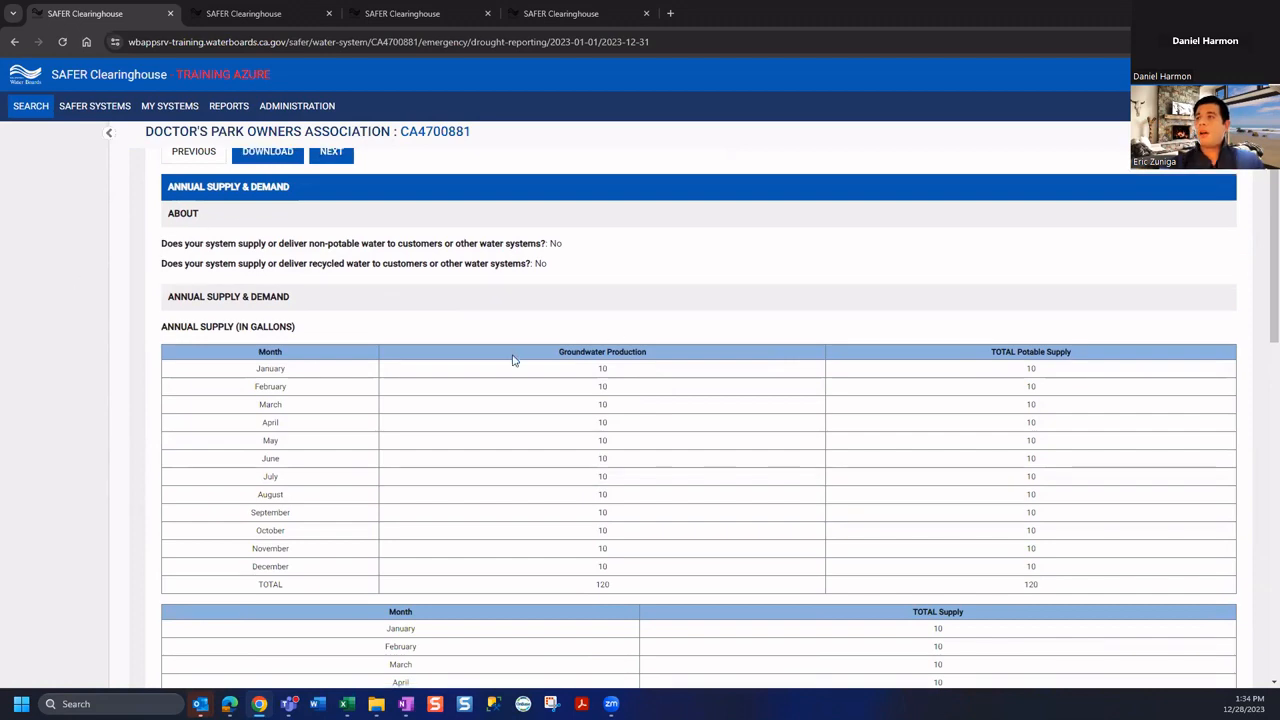
scroll(685, 468, "down", 5)
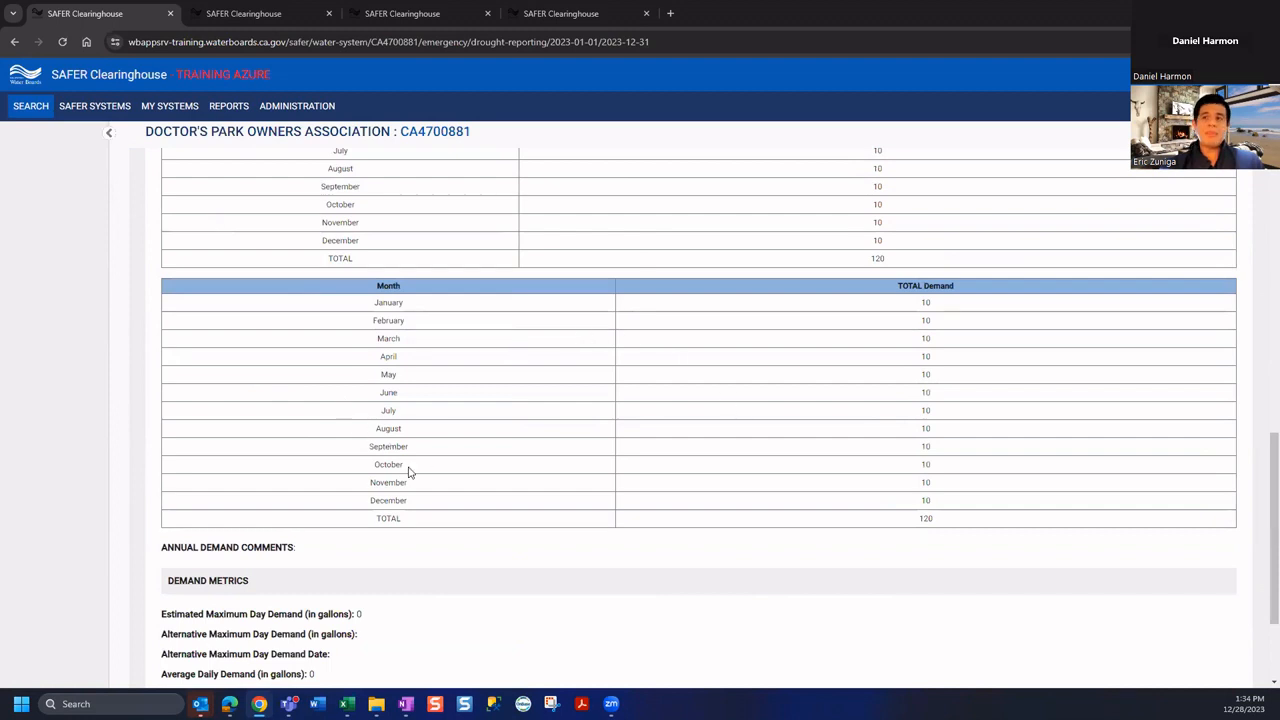
scroll(408, 465, "down", 2)
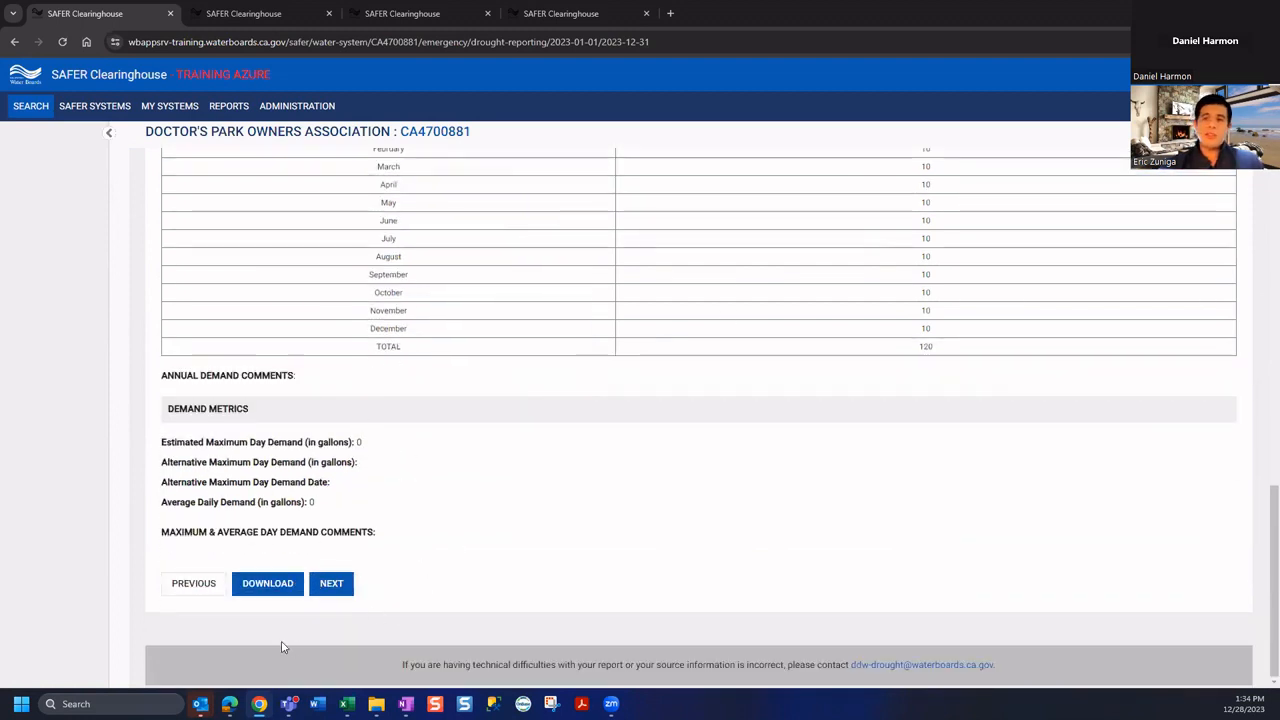
left_click(255, 586)
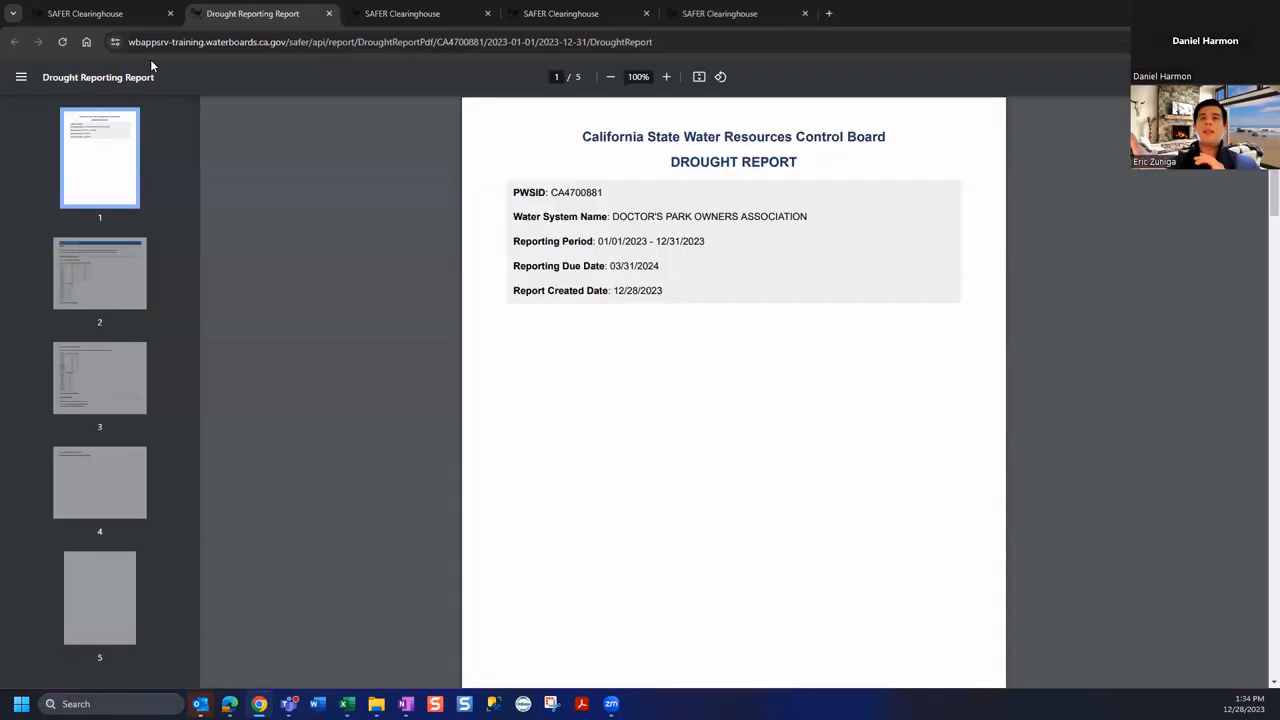
Inspect pages 4 and 5 of the drought report PDF, then close its tab
left_click(118, 610)
left_click(112, 484)
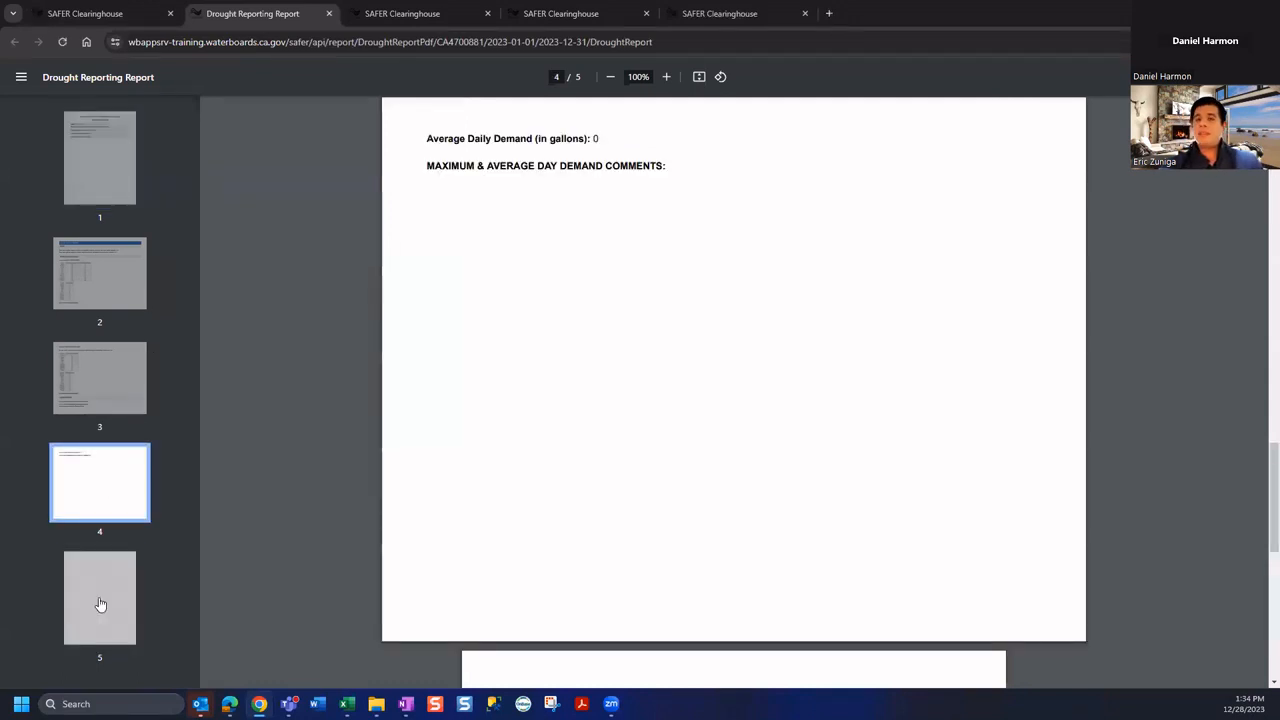
left_click(100, 603)
left_click(112, 497)
left_click(127, 615)
left_click(328, 13)
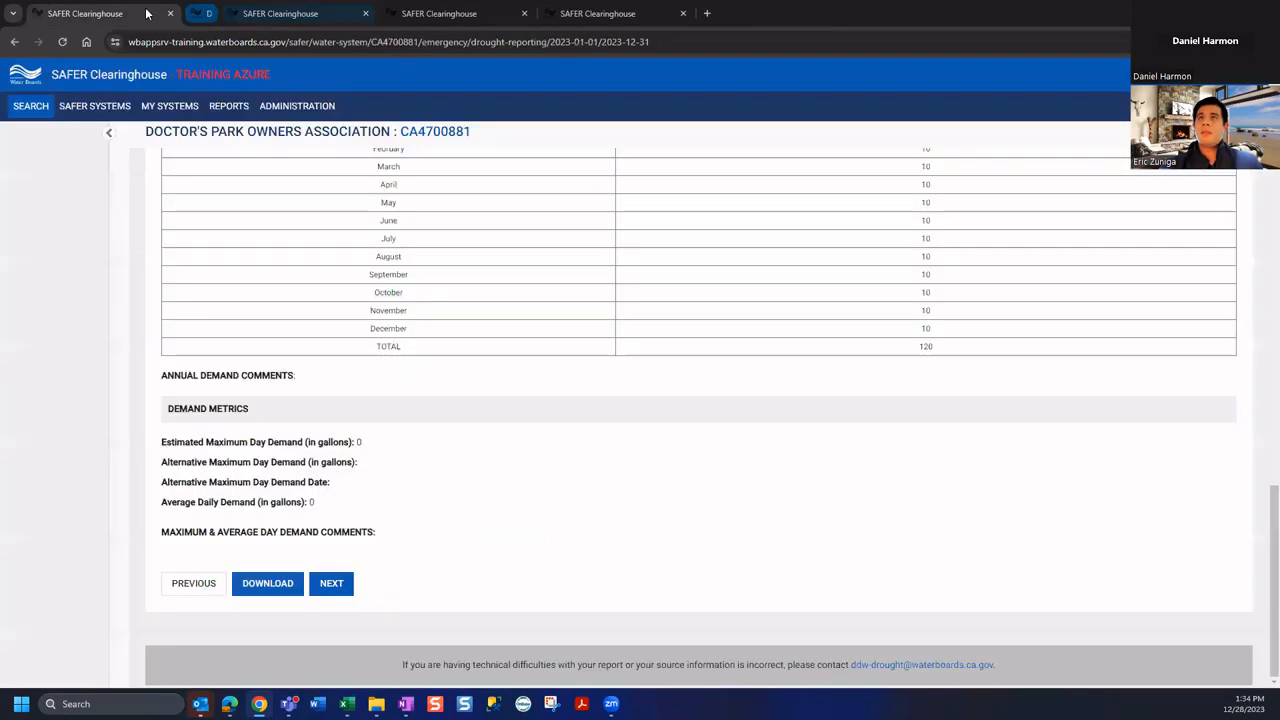
On Attest & Submit, certify the 2023 report as true and accurate and submit it
scroll(598, 556, "up", 5)
scroll(585, 572, "up", 10)
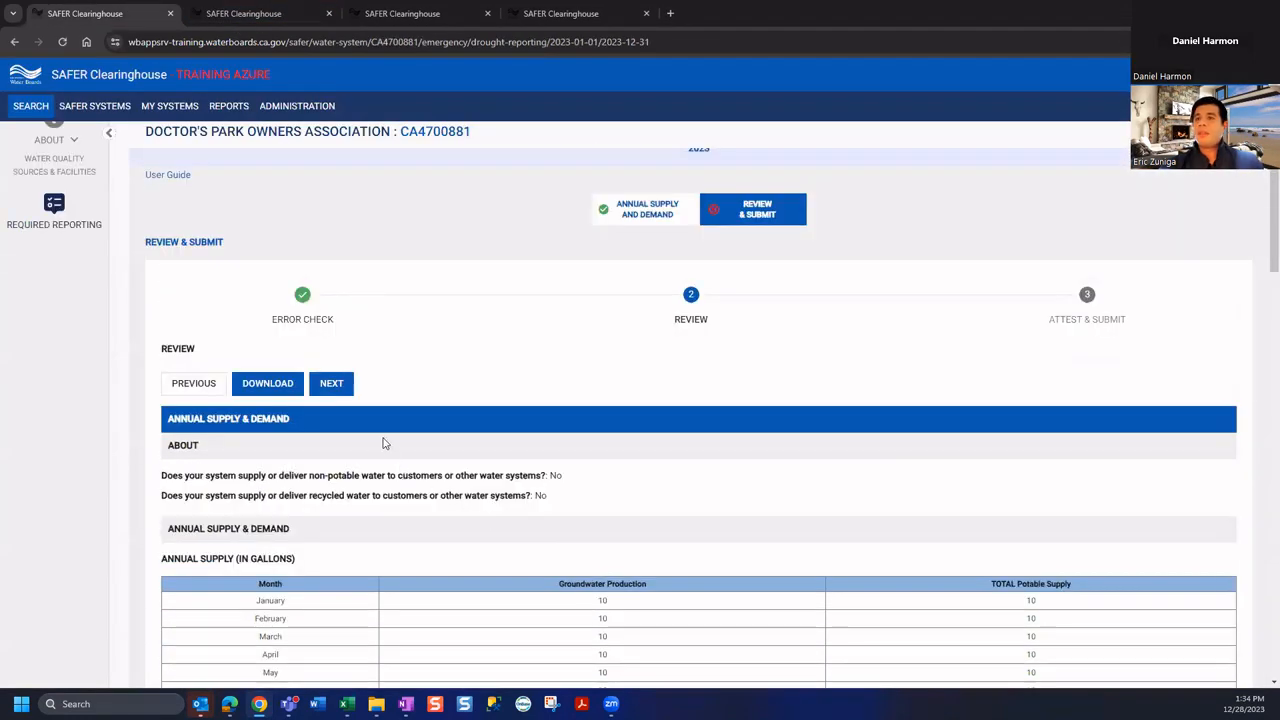
left_click(334, 390)
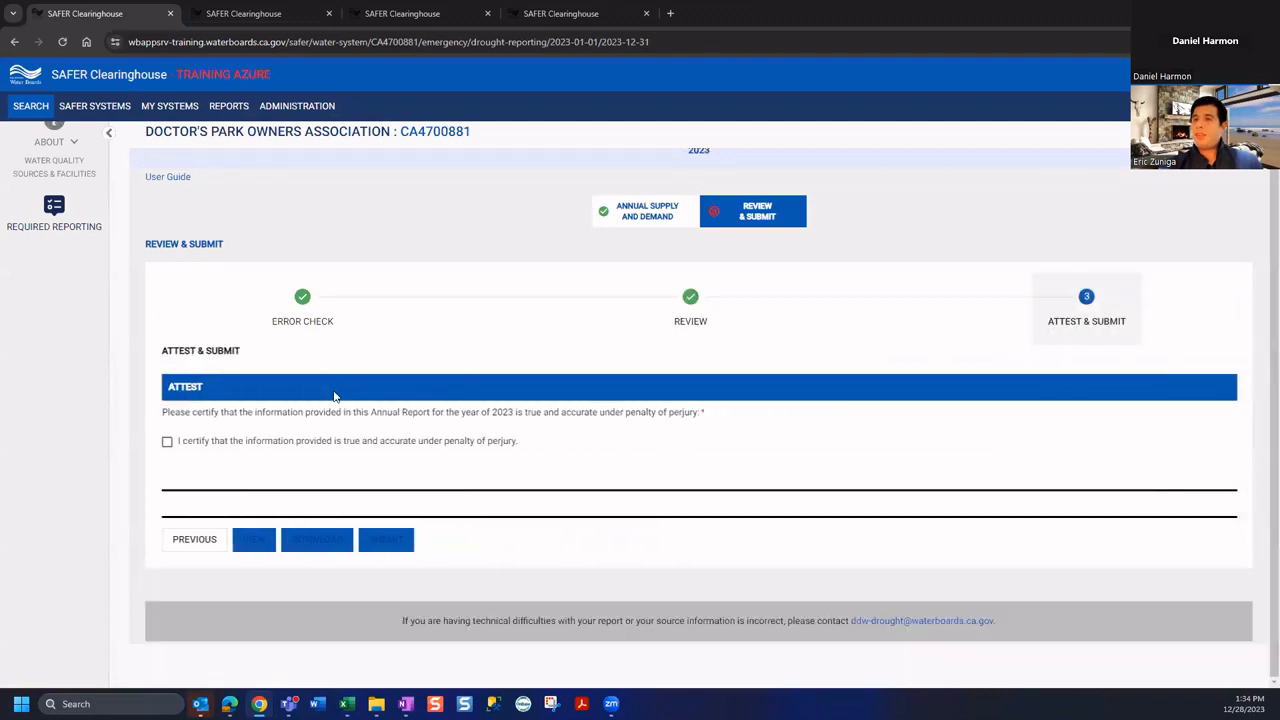
left_click(167, 441)
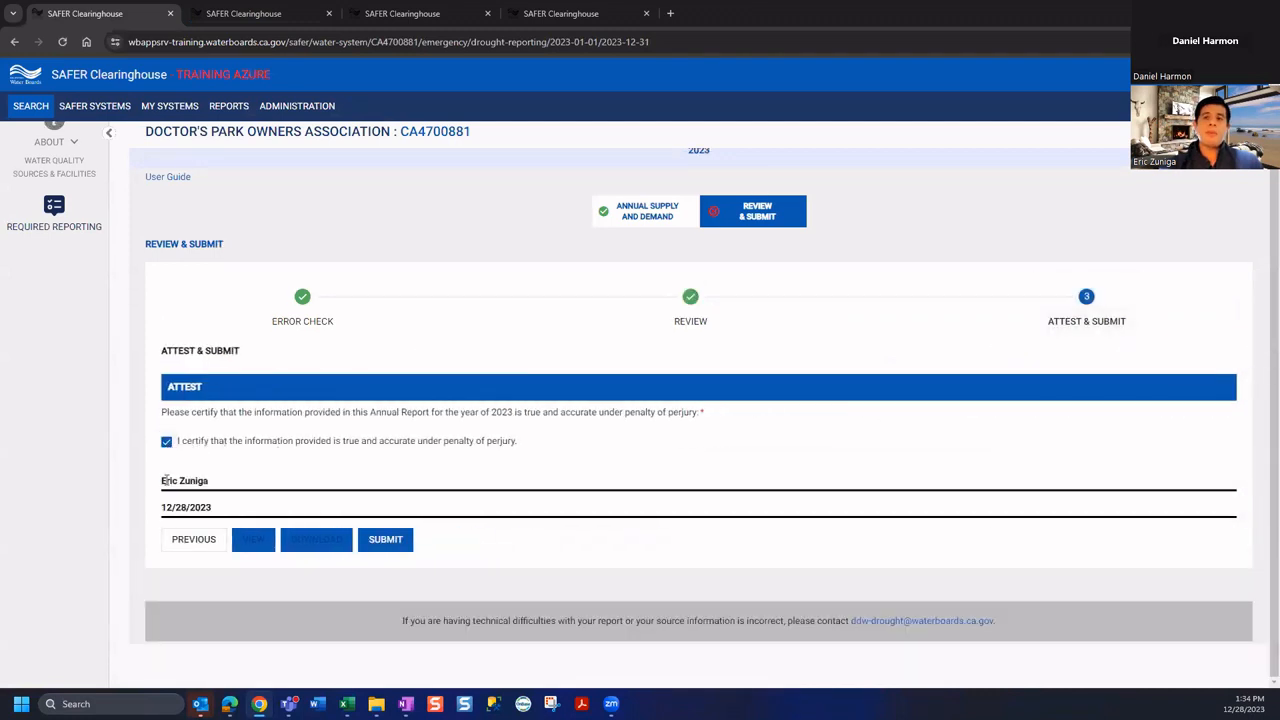
mouse_move(163, 481)
left_mouse_down()
mouse_move(240, 487)
mouse_move(157, 505)
left_mouse_up()
left_click(216, 509)
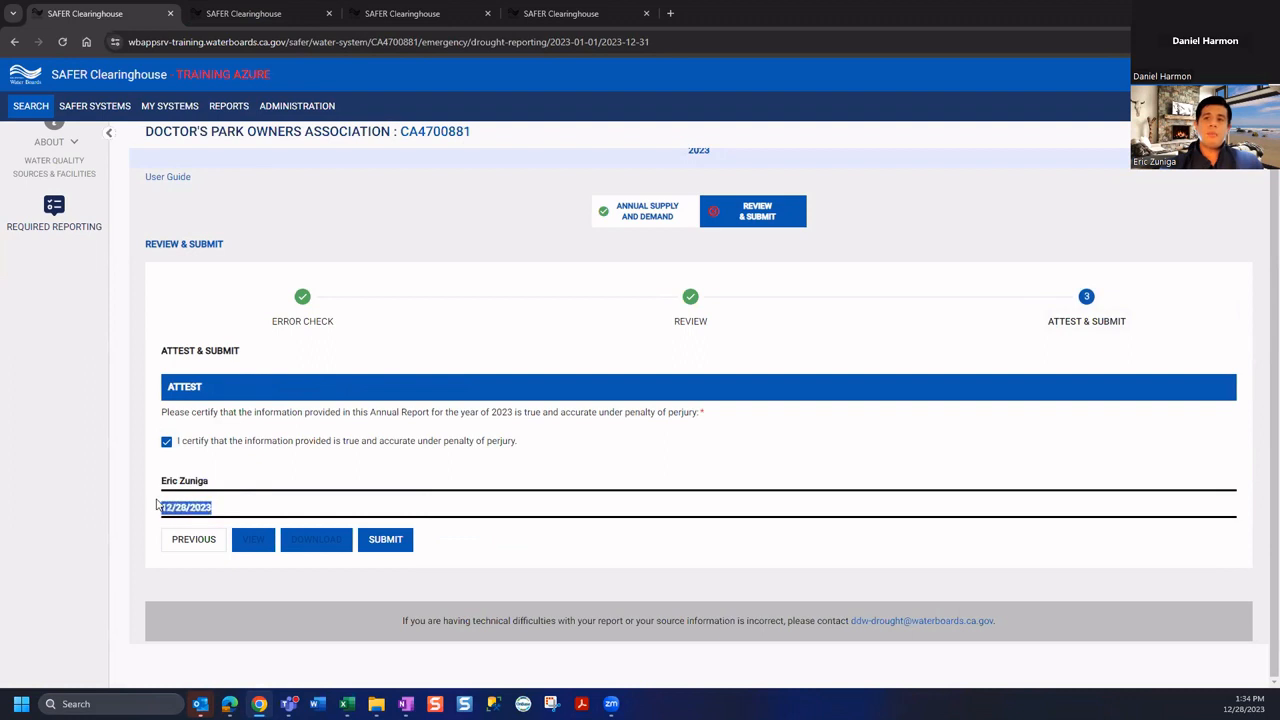
left_click(395, 544)
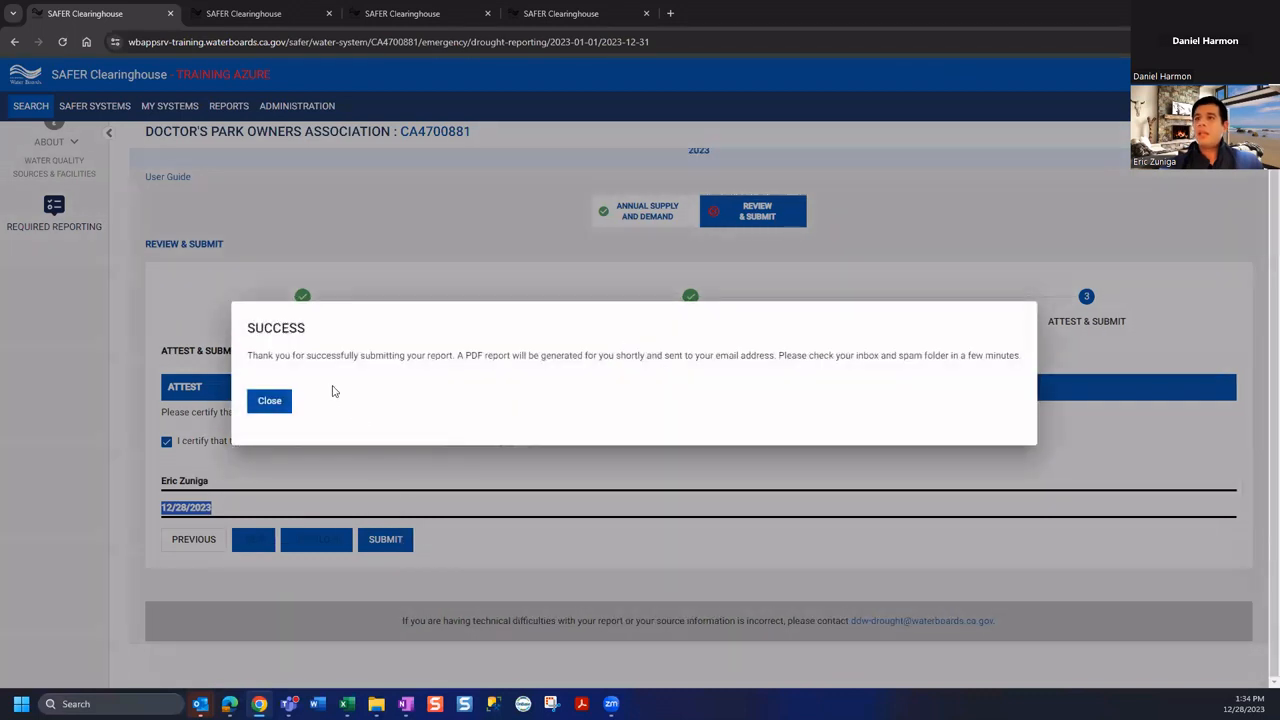
Close the submission success message and view the submitted report in HTML in a new tab
triple_click(308, 360)
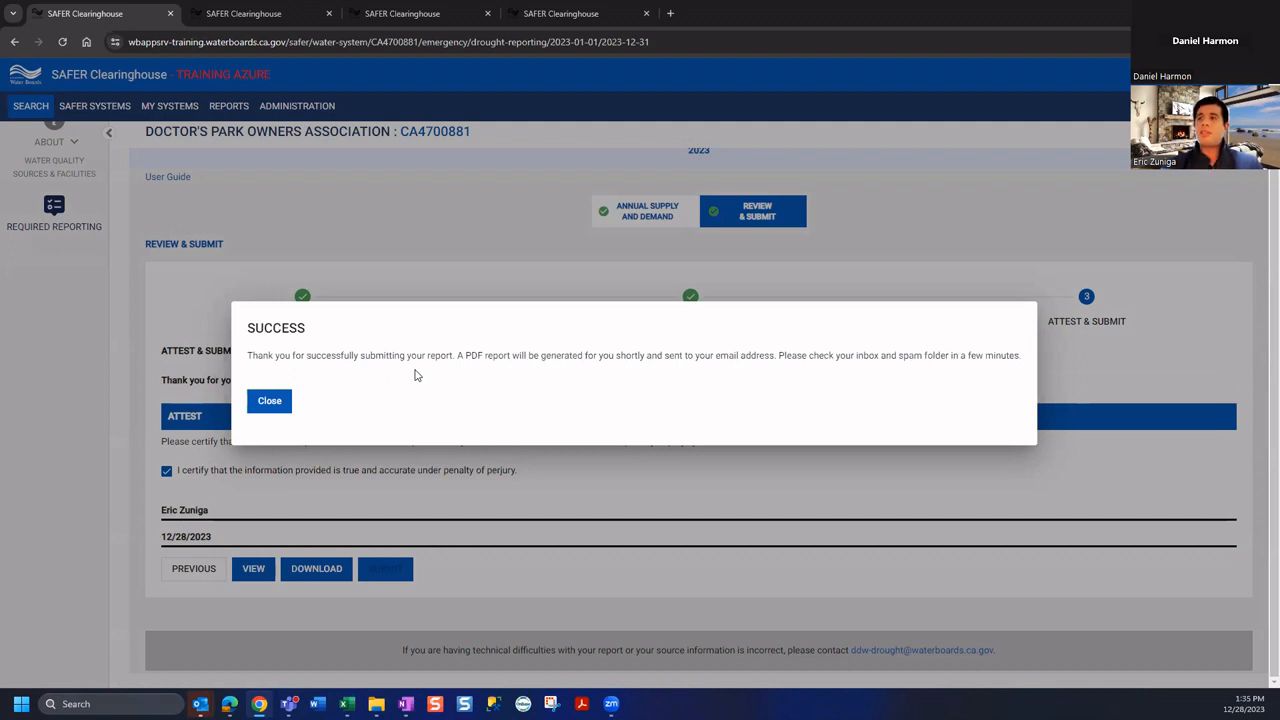
left_click(262, 404)
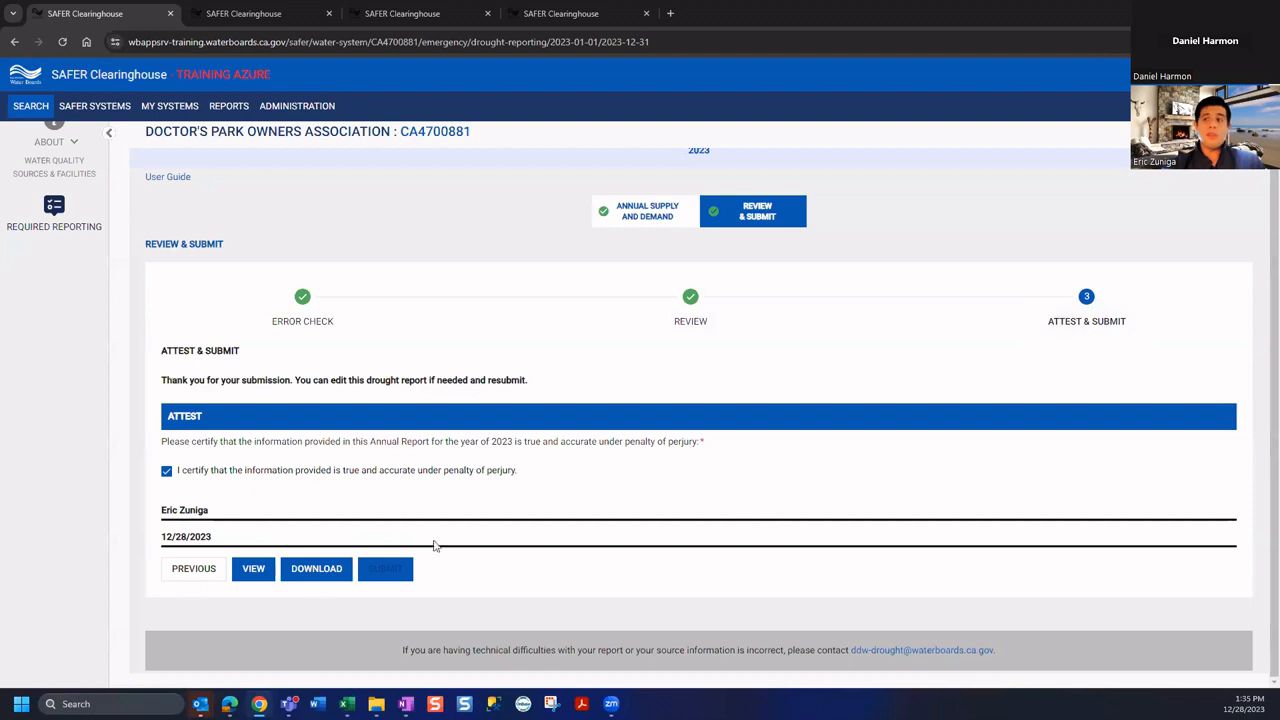
left_click(255, 573)
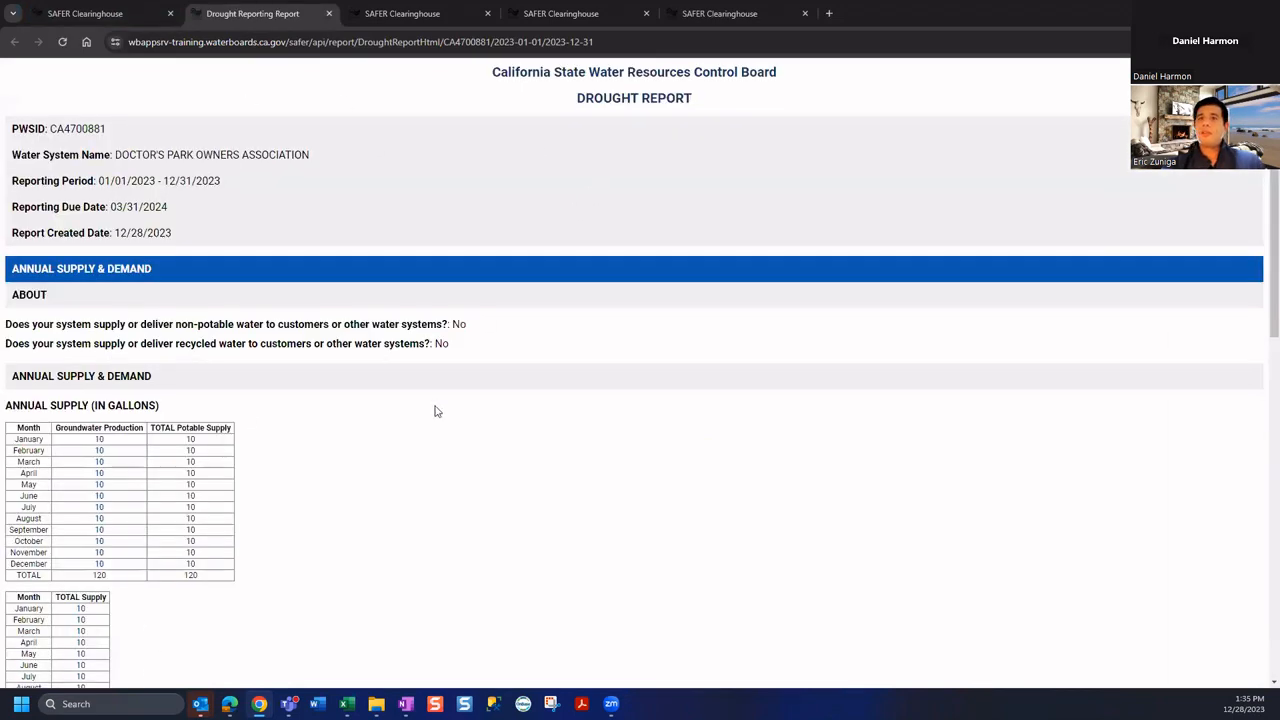
Scroll through the submitted HTML report, then go back to the Attest & Submit tab
scroll(469, 404, "down", 4)
scroll(470, 410, "down", 4)
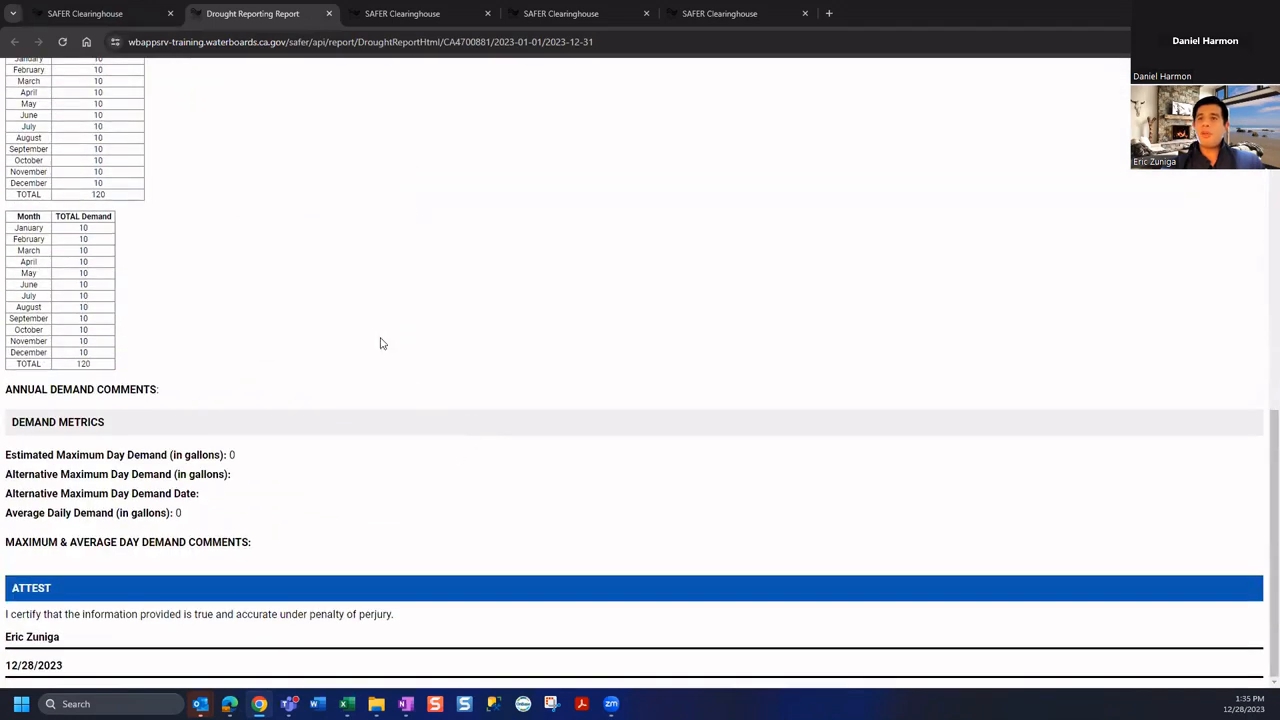
scroll(231, 343, "up", 5)
scroll(229, 343, "up", 4)
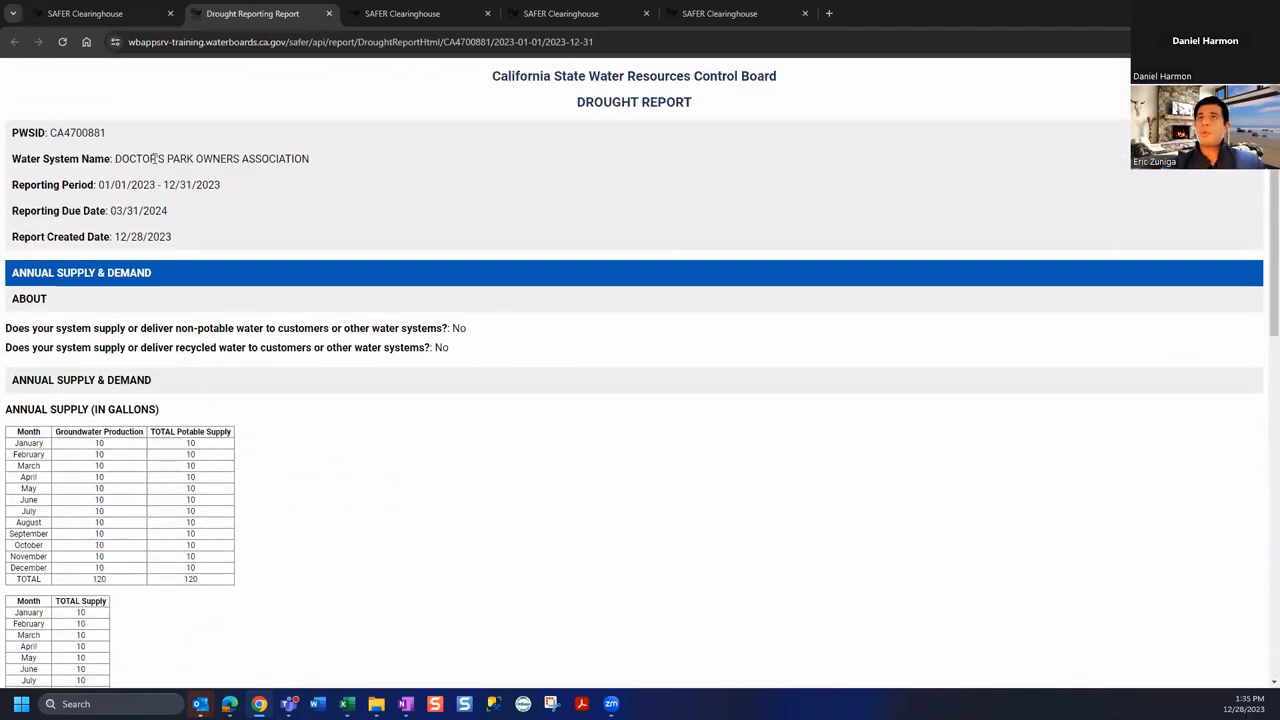
left_click(130, 18)
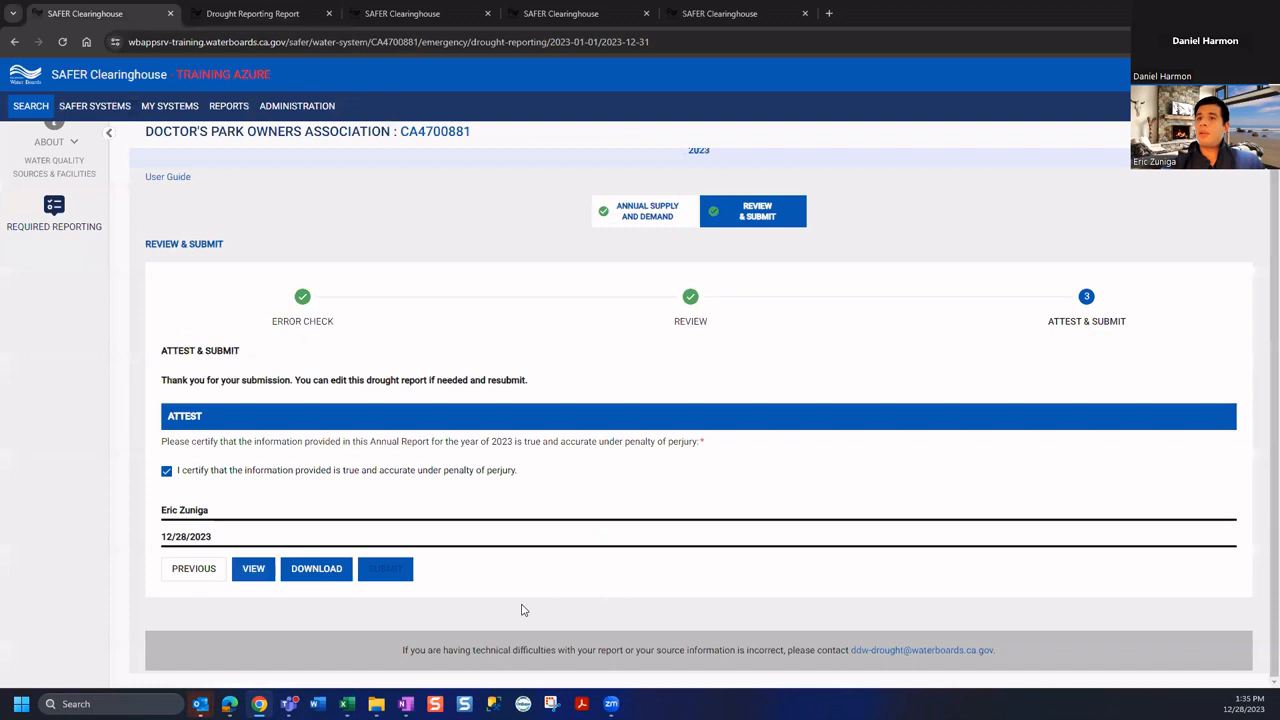
Download the submitted report PDF, check pages 2, 5 and 1, then return to the site
left_click(318, 570)
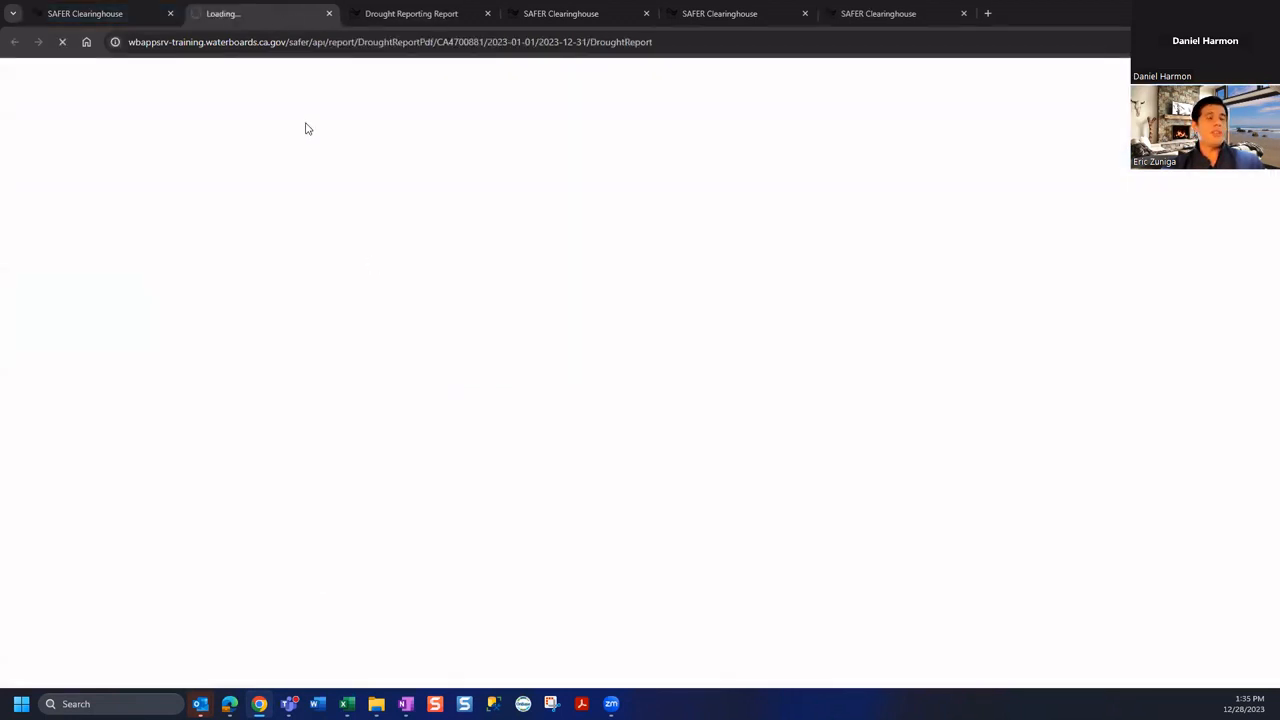
left_click(437, 18)
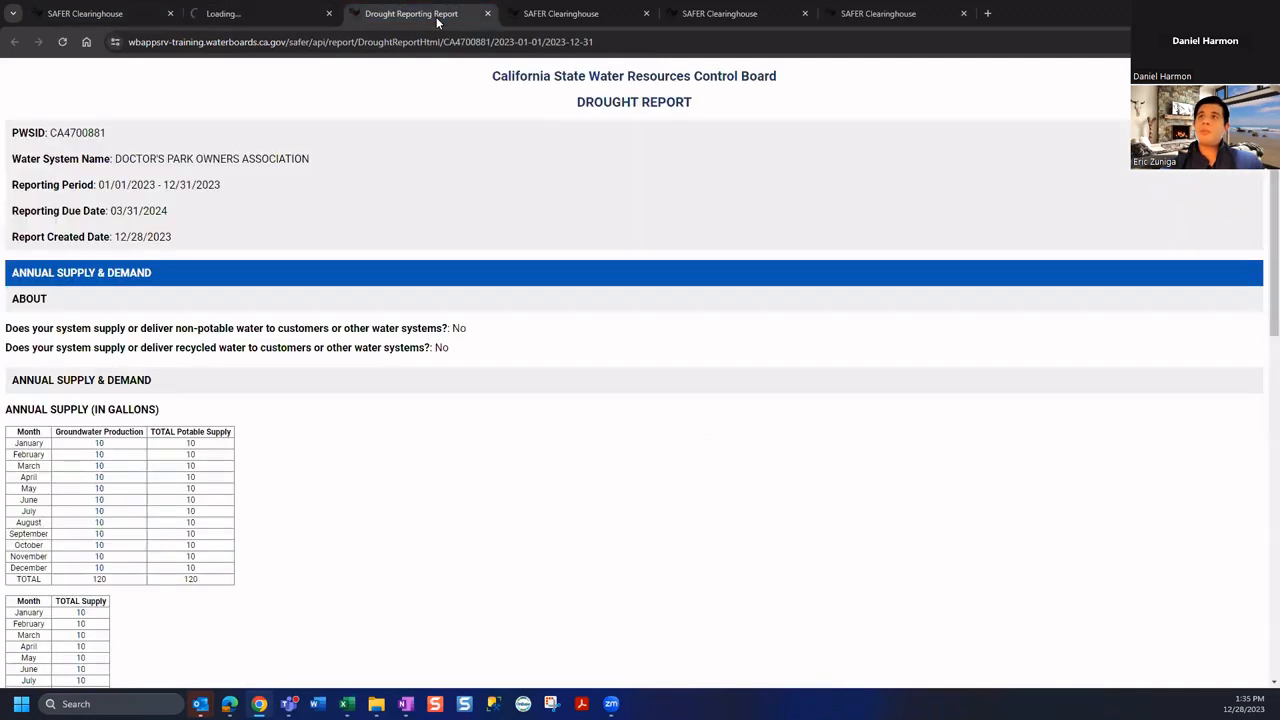
left_click(252, 15)
left_click(103, 277)
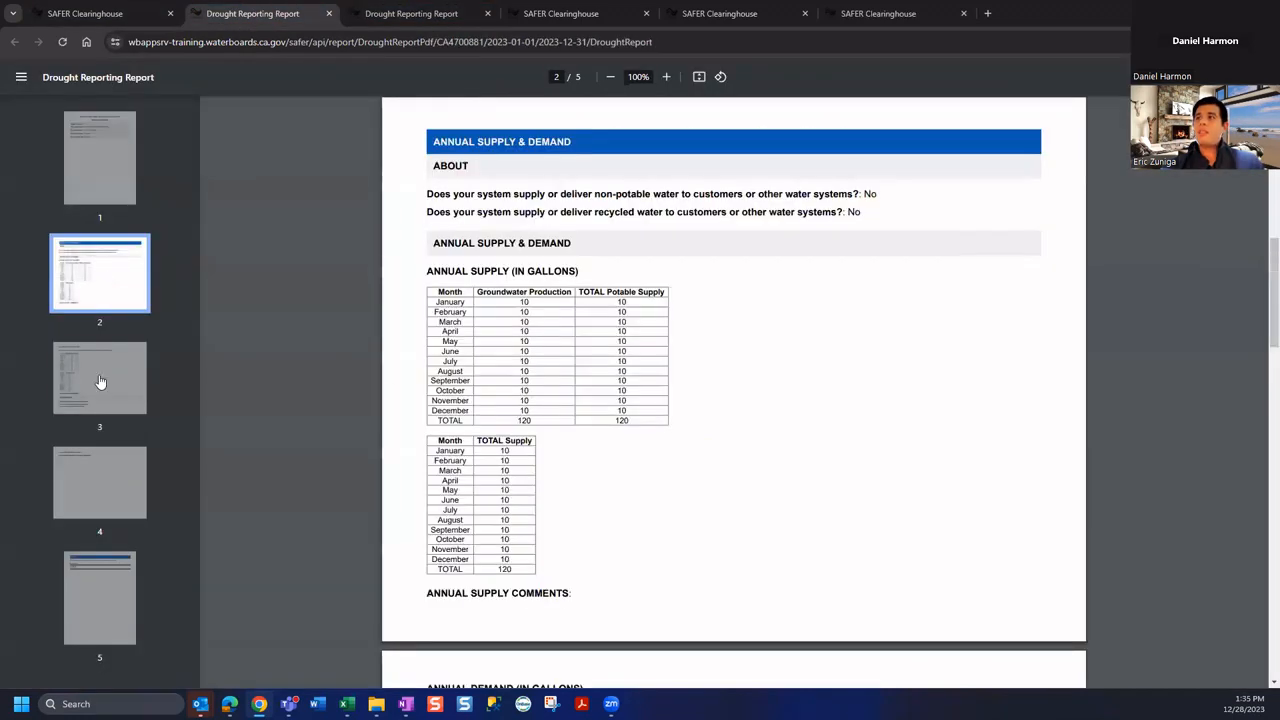
left_click(100, 605)
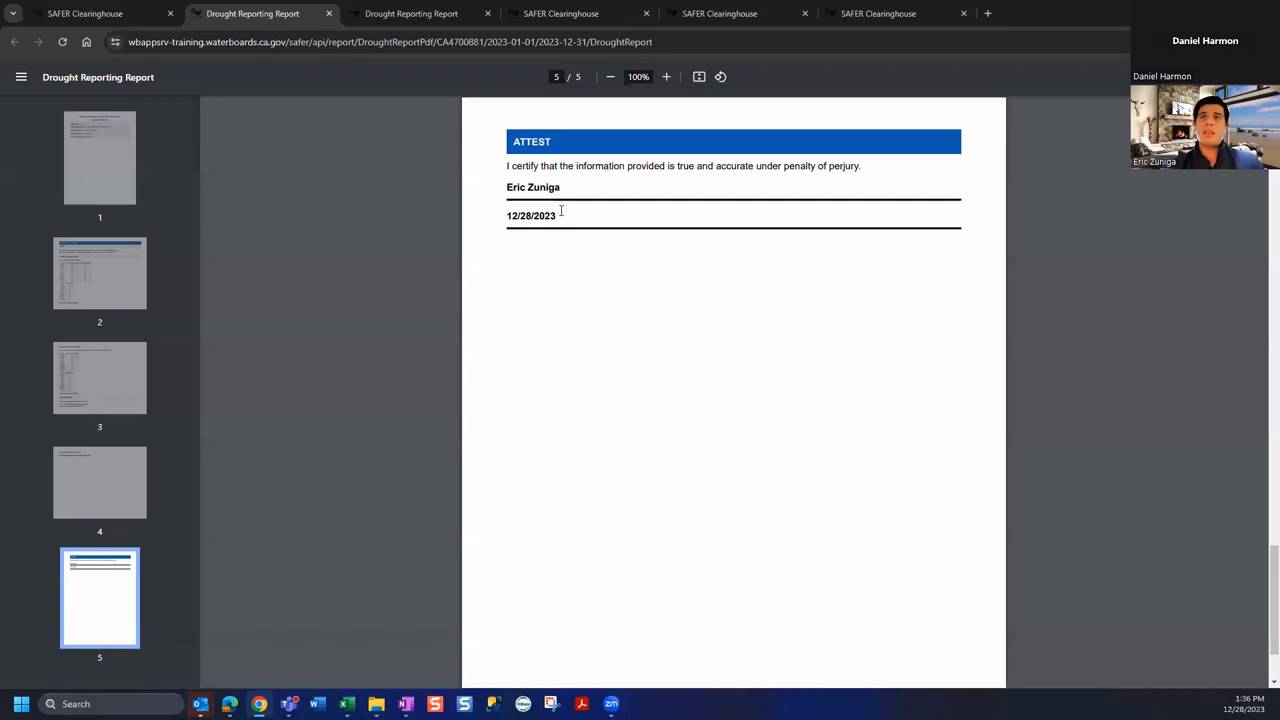
left_click(91, 168)
left_click(123, 638)
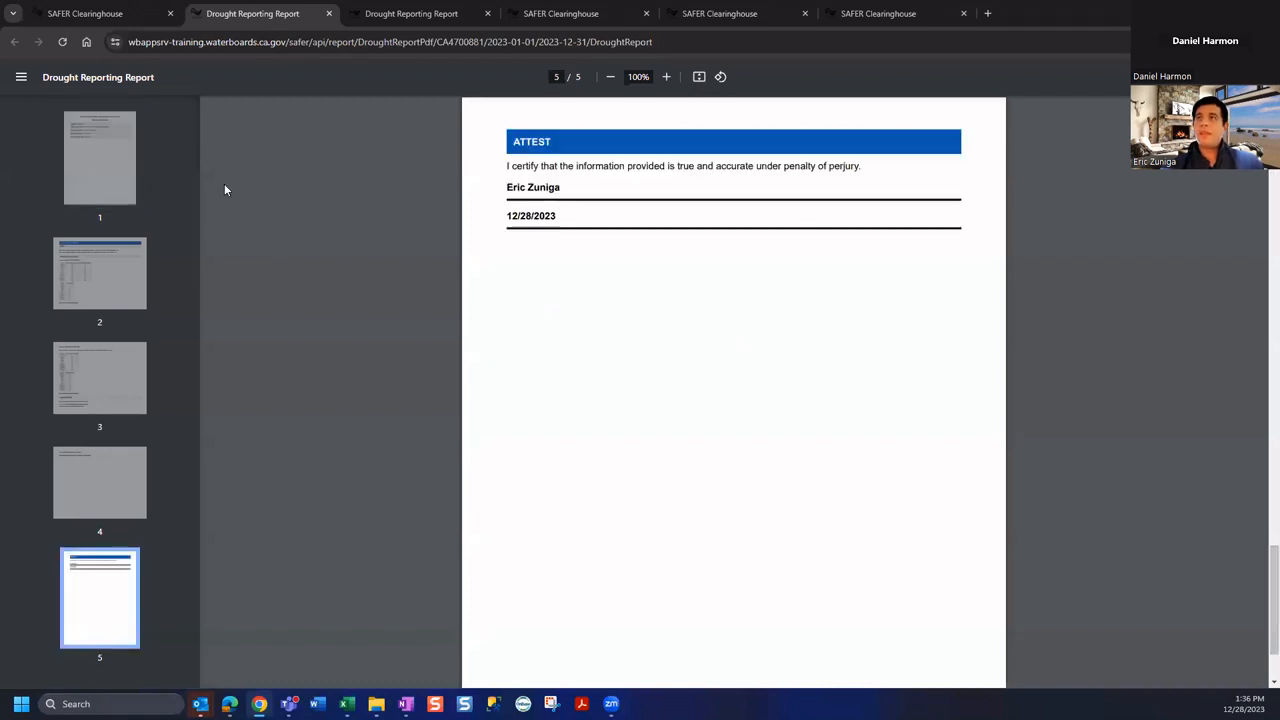
left_click(80, 13)
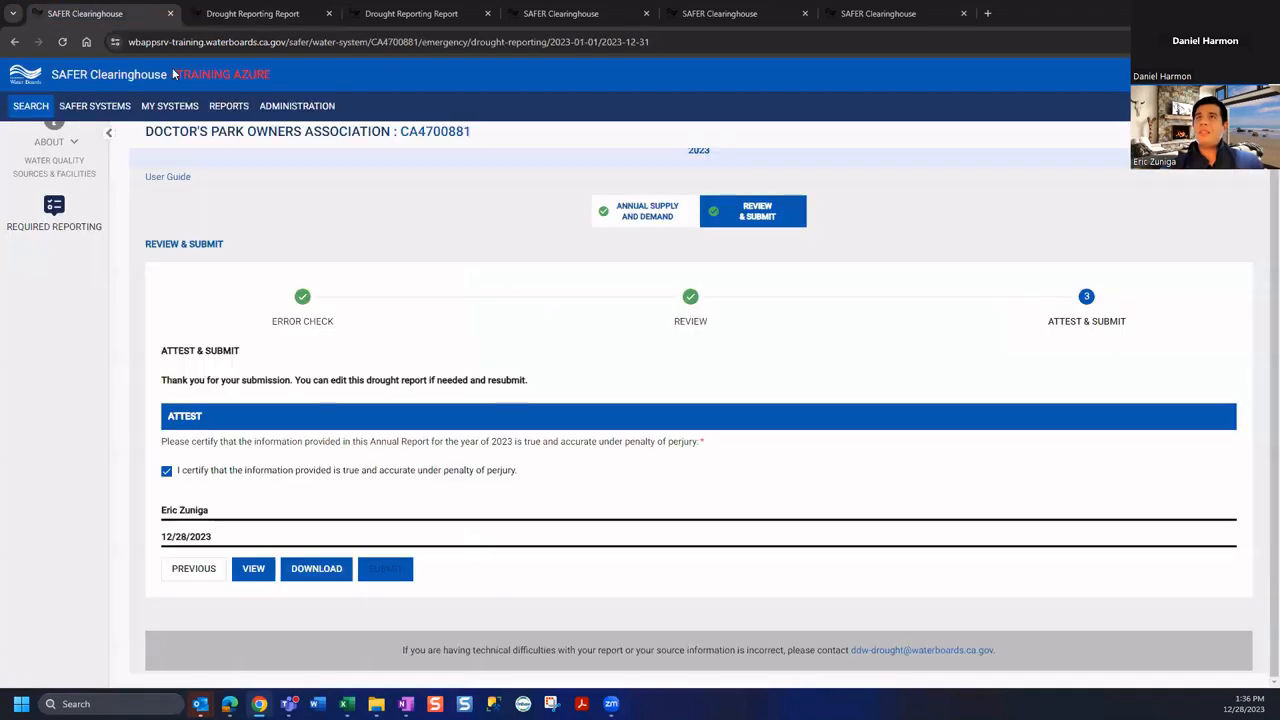